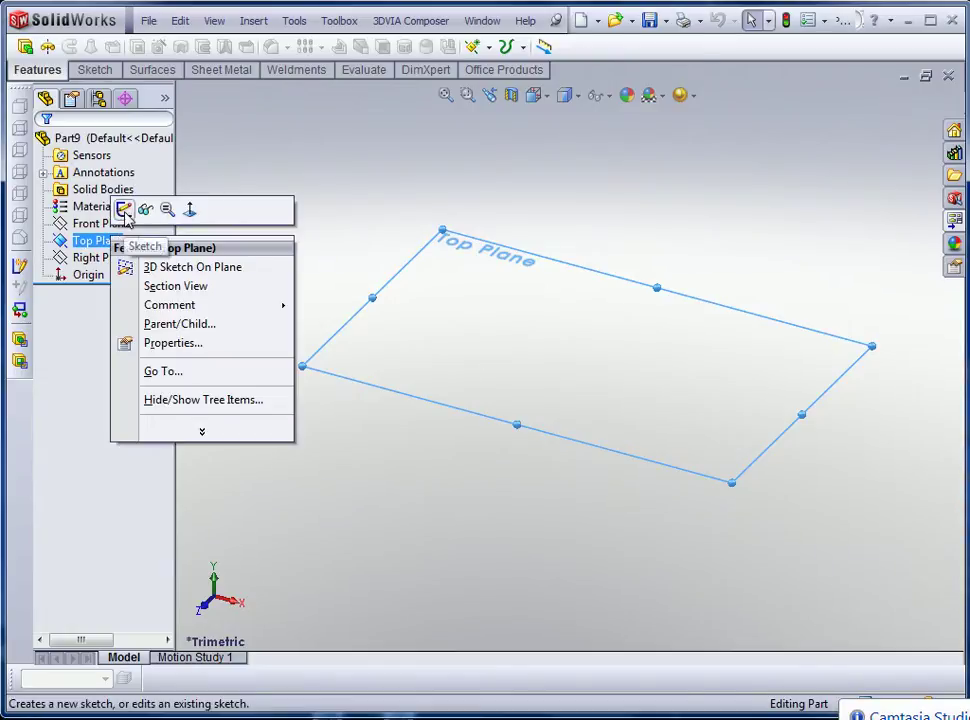
Step: Sketch a center rectangle about 42 by 25 in on the Top Plane, centred on the origin
{"action": "left_click", "coordinate": [124, 210]}
{"action": "left_click", "coordinate": [130, 46]}
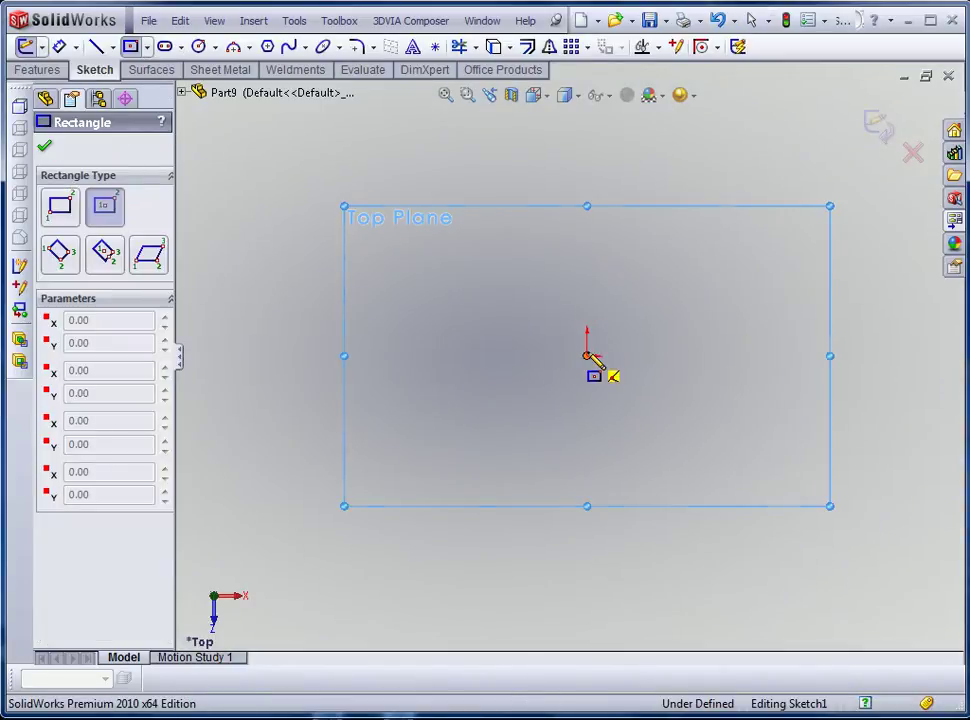
{"action": "left_click", "coordinate": [587, 355]}
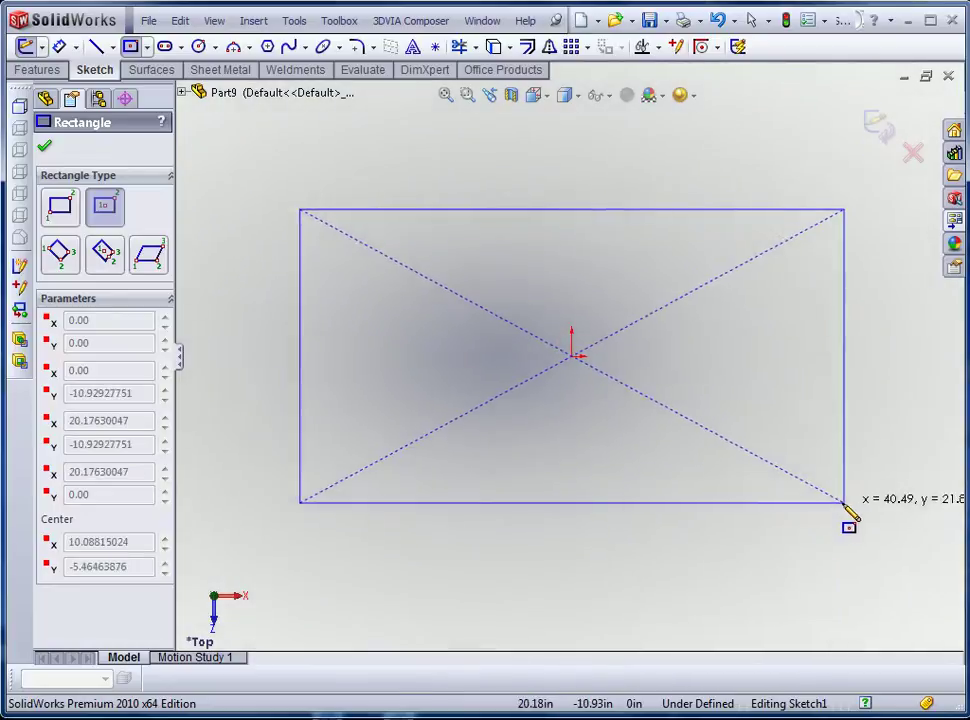
{"action": "left_click", "coordinate": [854, 521]}
Step: Set the rectangle's long side to 48 in, dimension its short side, and finish the sketch
{"action": "key", "text": "d"}
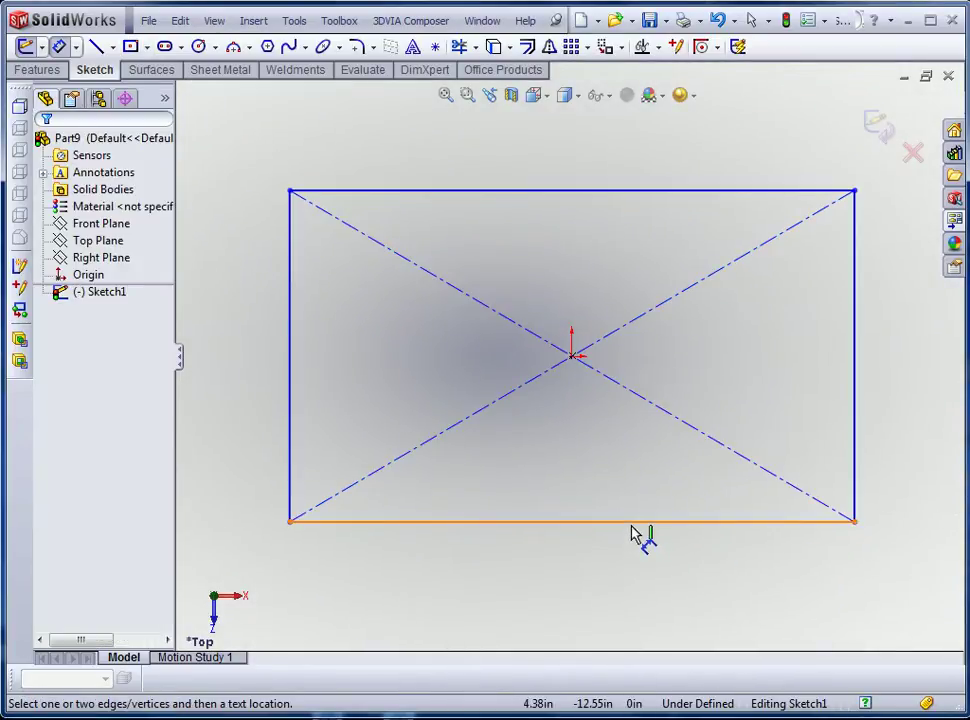
{"action": "left_click", "coordinate": [630, 523]}
{"action": "left_click", "coordinate": [592, 586]}
{"action": "type", "text": "48"}
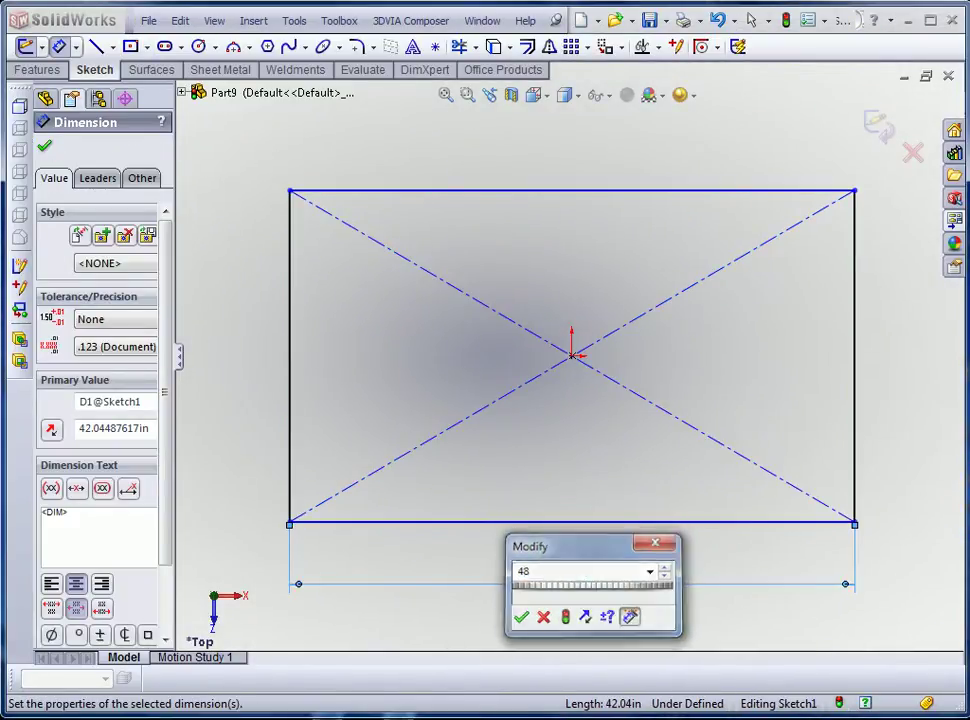
{"action": "key", "text": "Return"}
{"action": "left_click", "coordinate": [249, 365]}
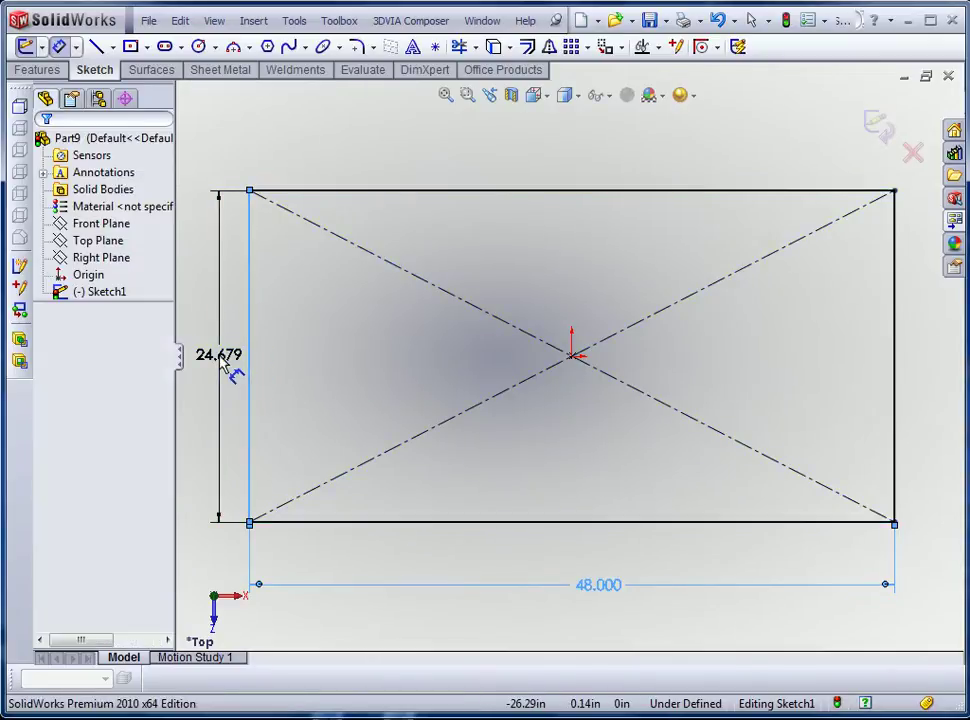
{"action": "left_click", "coordinate": [238, 372]}
{"action": "type", "text": "24.67901374in"}
{"action": "key", "text": "Return"}
{"action": "key", "text": "f"}
{"action": "mouse_move", "coordinate": [450, 410]}
{"action": "middle_mouse_down"}
{"action": "mouse_move", "coordinate": [296, 277]}
{"action": "mouse_move", "coordinate": [410, 380]}
{"action": "middle_mouse_up"}
{"action": "left_click", "coordinate": [877, 123]}
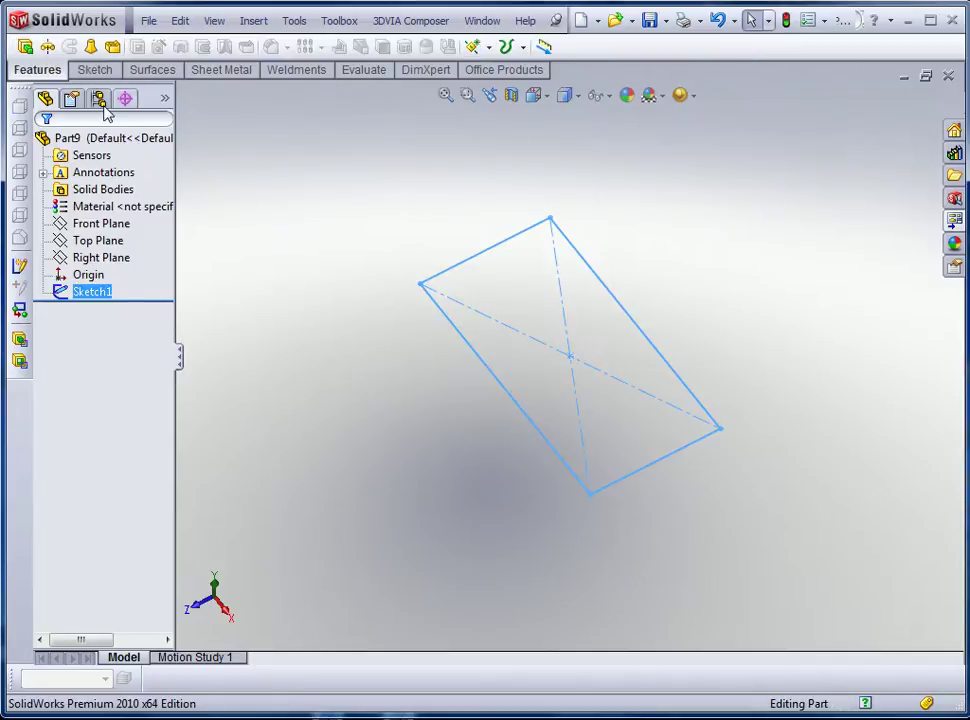
Step: Create a reference plane offset 24 in below the Top Plane by flipping the offset direction
{"action": "left_click", "coordinate": [97, 240]}
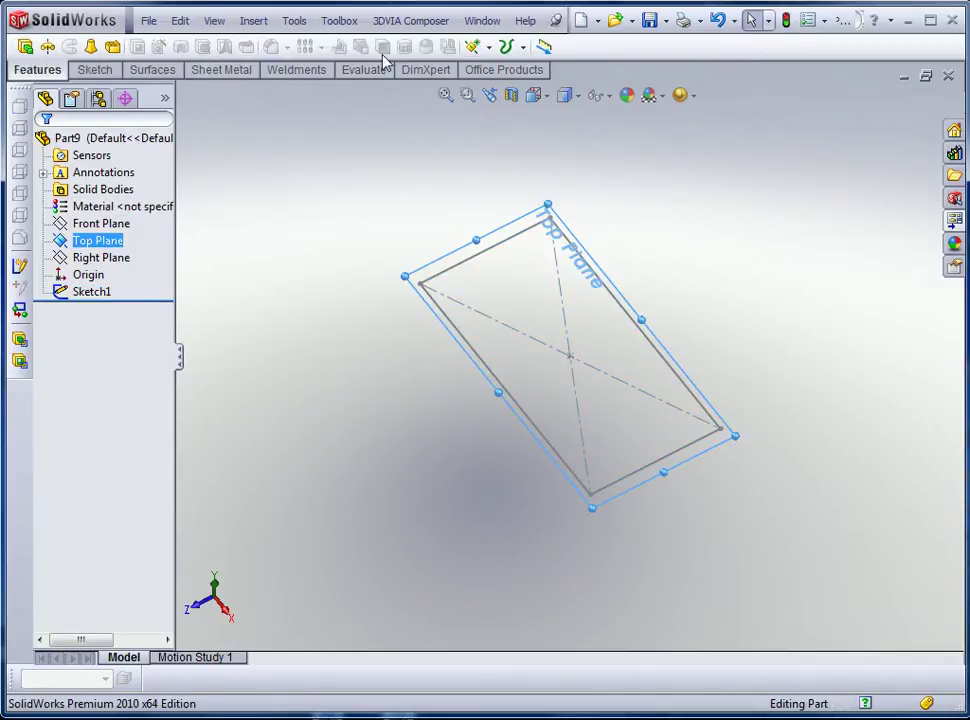
{"action": "left_click", "coordinate": [490, 48]}
{"action": "left_click", "coordinate": [505, 67]}
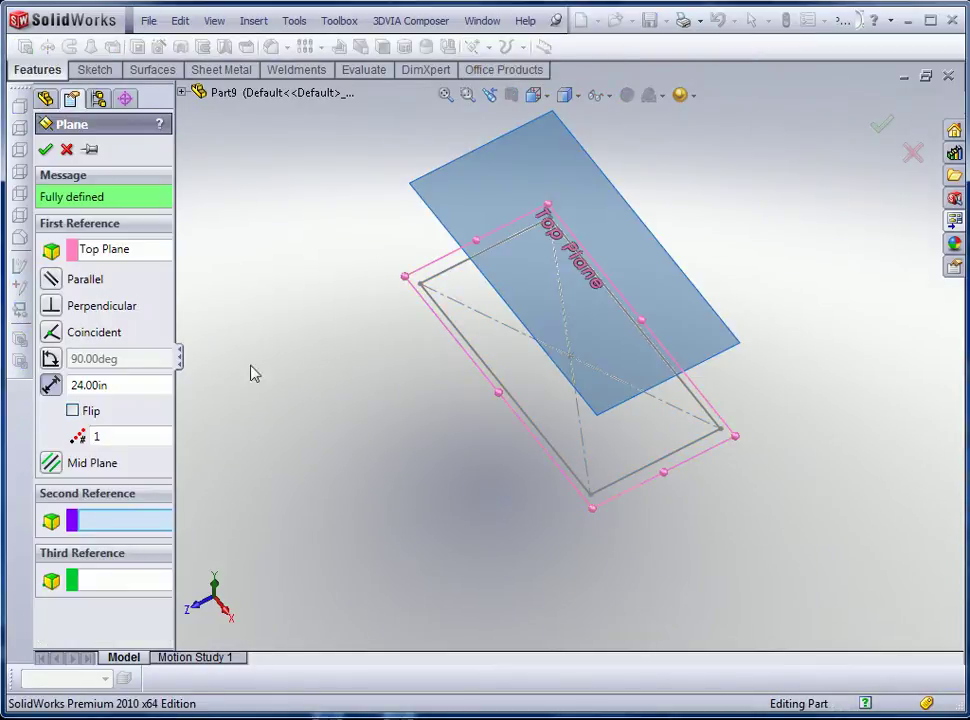
{"action": "left_click", "coordinate": [72, 412]}
{"action": "middle_click_drag", "start_coordinate": [372, 466], "coordinate": [385, 383]}
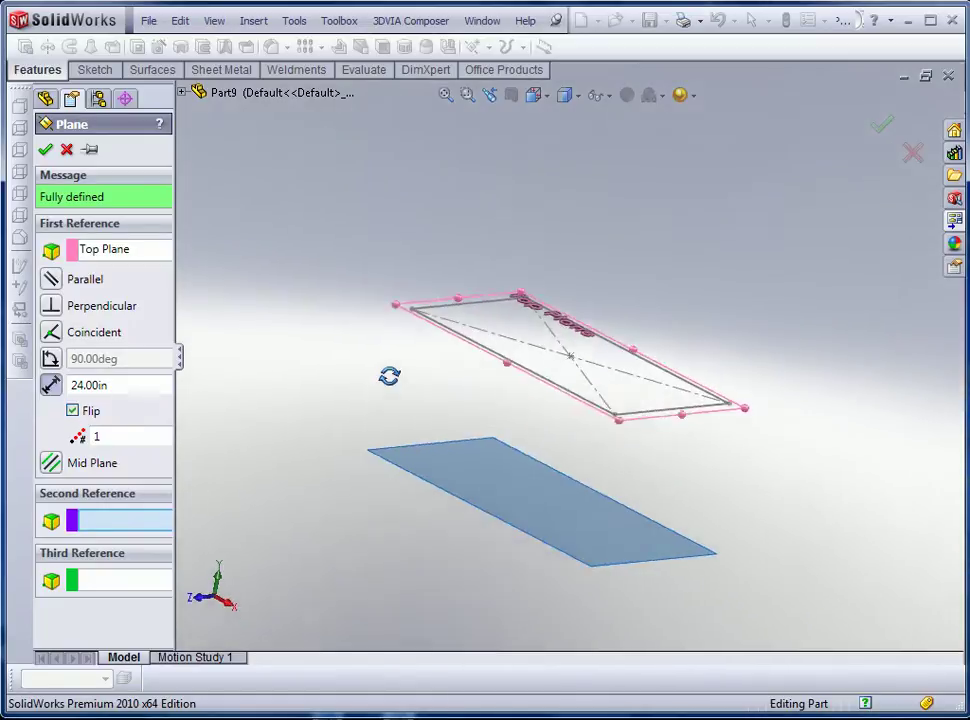
{"action": "left_click", "coordinate": [45, 149]}
Step: Sketch a center rectangle about 14 by 10 in on the new lower plane, centred on the origin
{"action": "left_click", "coordinate": [441, 484]}
{"action": "left_click", "coordinate": [519, 427]}
{"action": "left_click", "coordinate": [131, 47]}
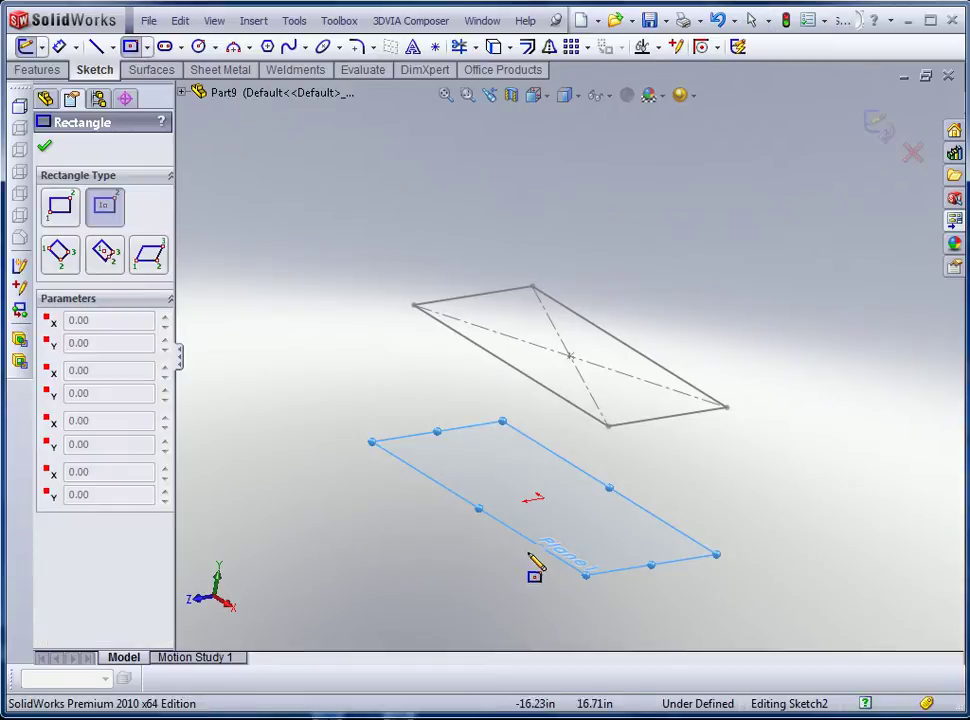
{"action": "left_click", "coordinate": [544, 497]}
{"action": "left_click", "coordinate": [549, 520]}
{"action": "key", "text": "Escape"}
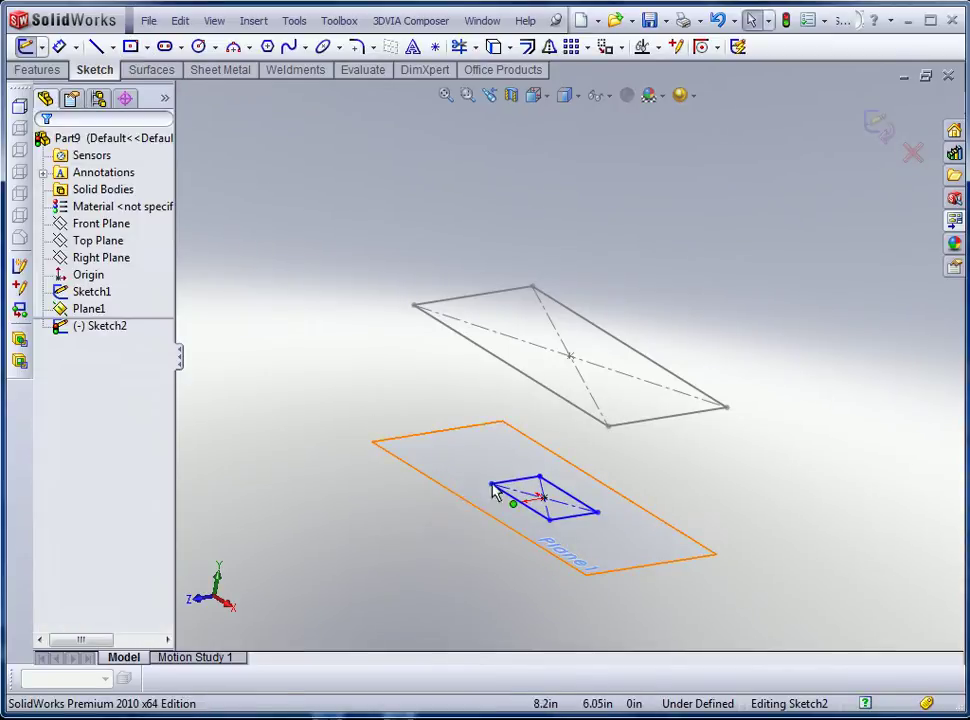
Step: Dimension the small lower rectangle to 6 by 6 in and finish the sketch
{"action": "left_click", "coordinate": [527, 487]}
{"action": "left_click", "coordinate": [485, 478]}
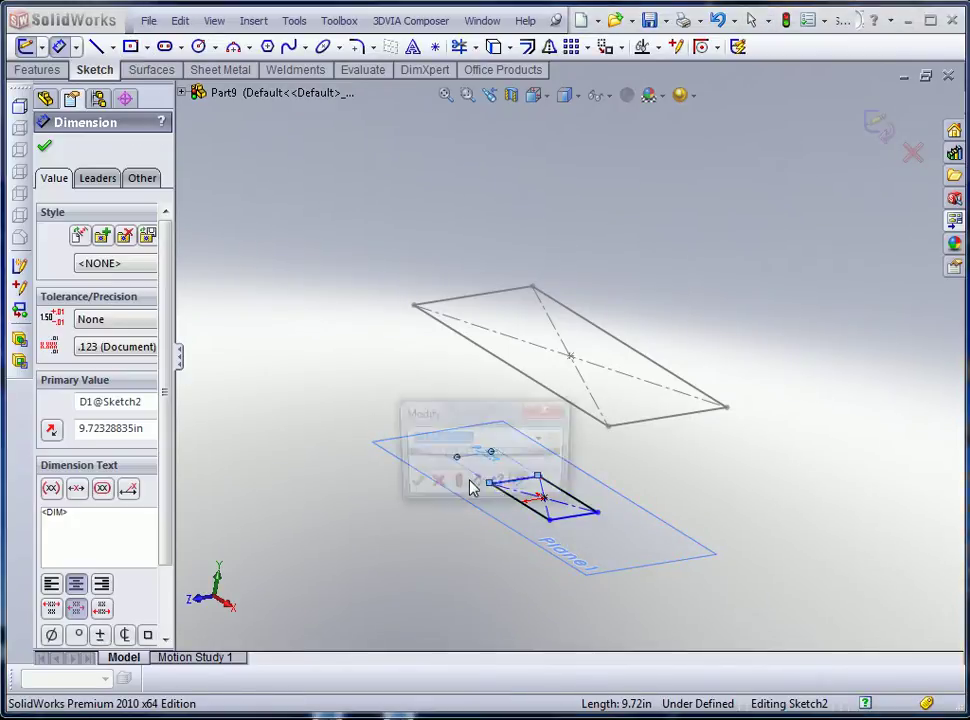
{"action": "type", "text": "6"}
{"action": "key", "text": "Return"}
{"action": "left_click", "coordinate": [517, 496]}
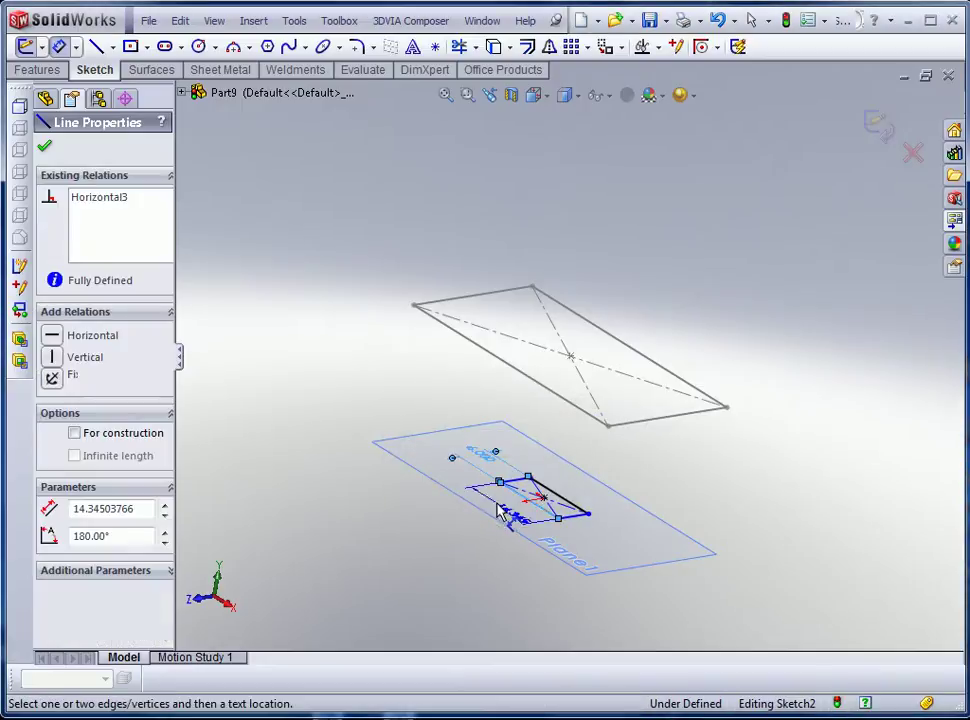
{"action": "left_click", "coordinate": [488, 506]}
{"action": "type", "text": "6"}
{"action": "key", "text": "Return"}
{"action": "key", "text": "Escape"}
{"action": "middle_click_drag", "start_coordinate": [455, 510], "coordinate": [342, 372]}
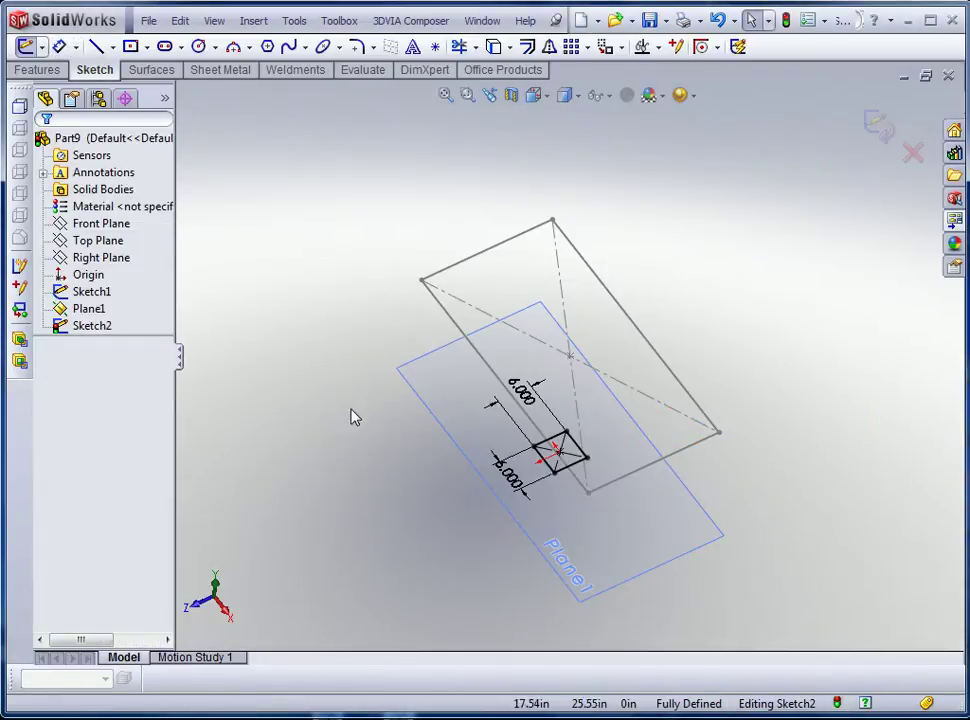
{"action": "left_click", "coordinate": [879, 124]}
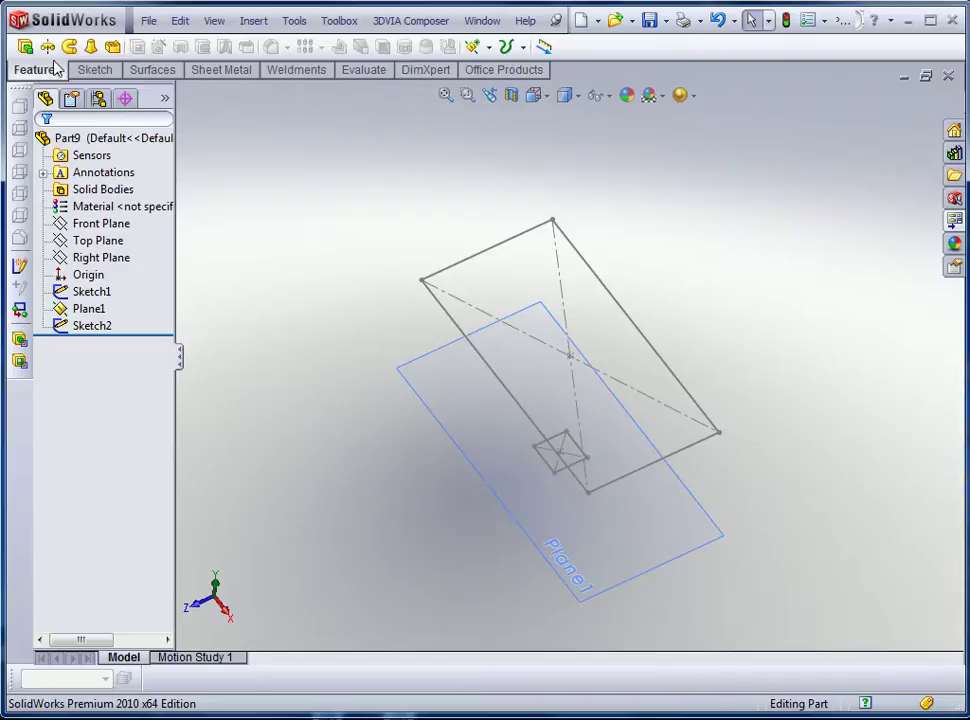
Step: Loft a solid between matching corners of the large upper rectangle and the small lower square
{"action": "left_click", "coordinate": [89, 47]}
{"action": "left_click", "coordinate": [422, 281]}
{"action": "left_click", "coordinate": [531, 447]}
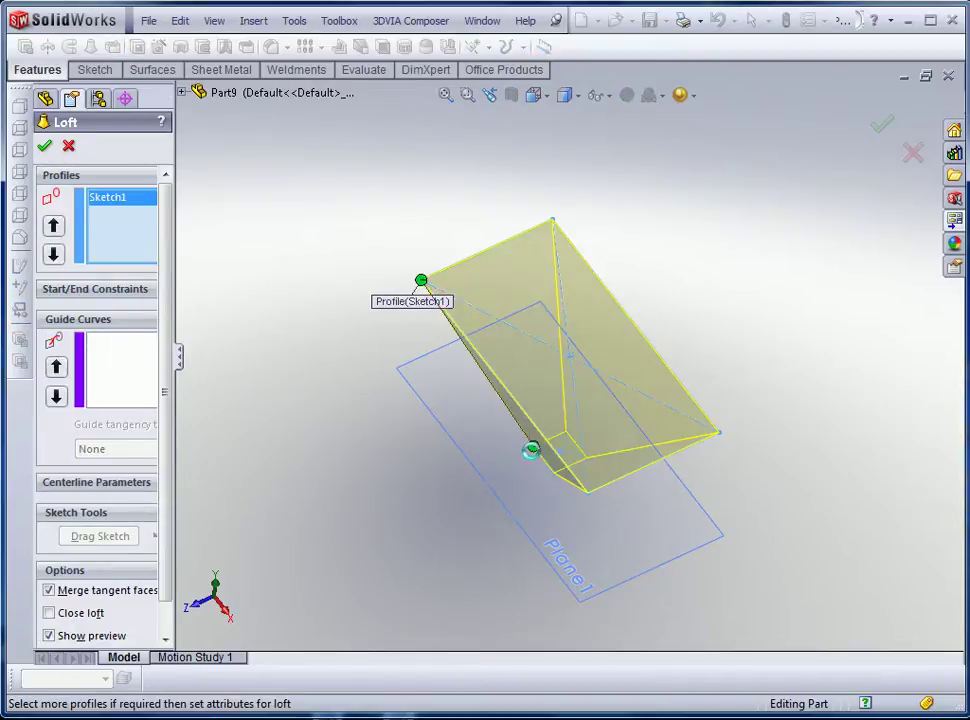
{"action": "middle_click_drag", "start_coordinate": [330, 425], "coordinate": [533, 325]}
Step: Start a sketch on the loft's large top face and offset its edges 2 in outward
{"action": "left_click", "coordinate": [532, 316]}
{"action": "left_click", "coordinate": [604, 257]}
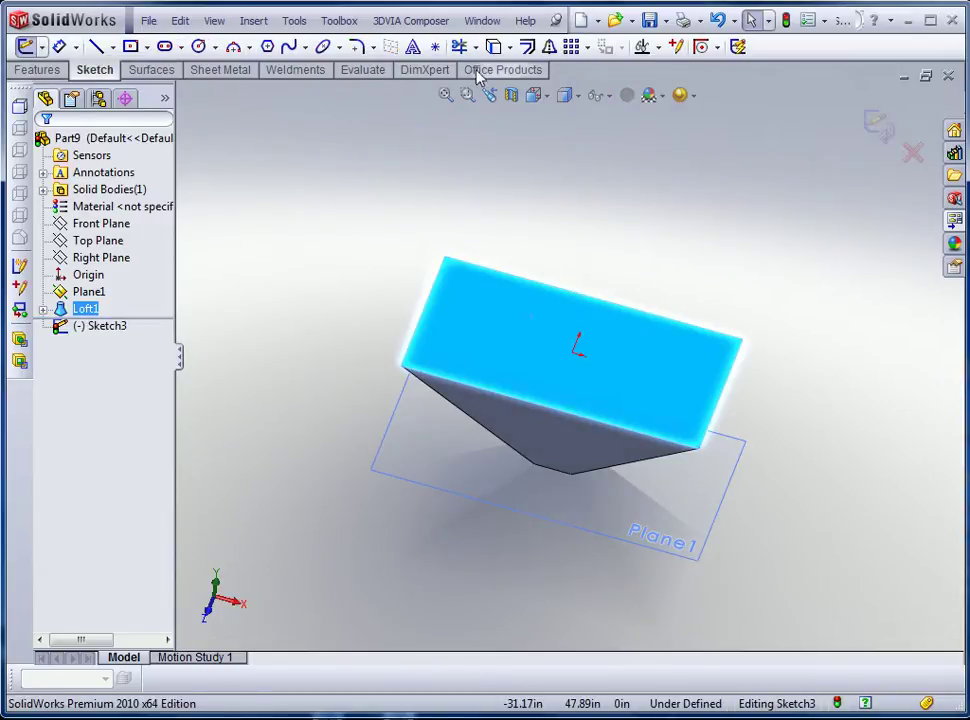
{"action": "left_click", "coordinate": [525, 47]}
{"action": "type", "text": "2"}
{"action": "key", "text": "Return"}
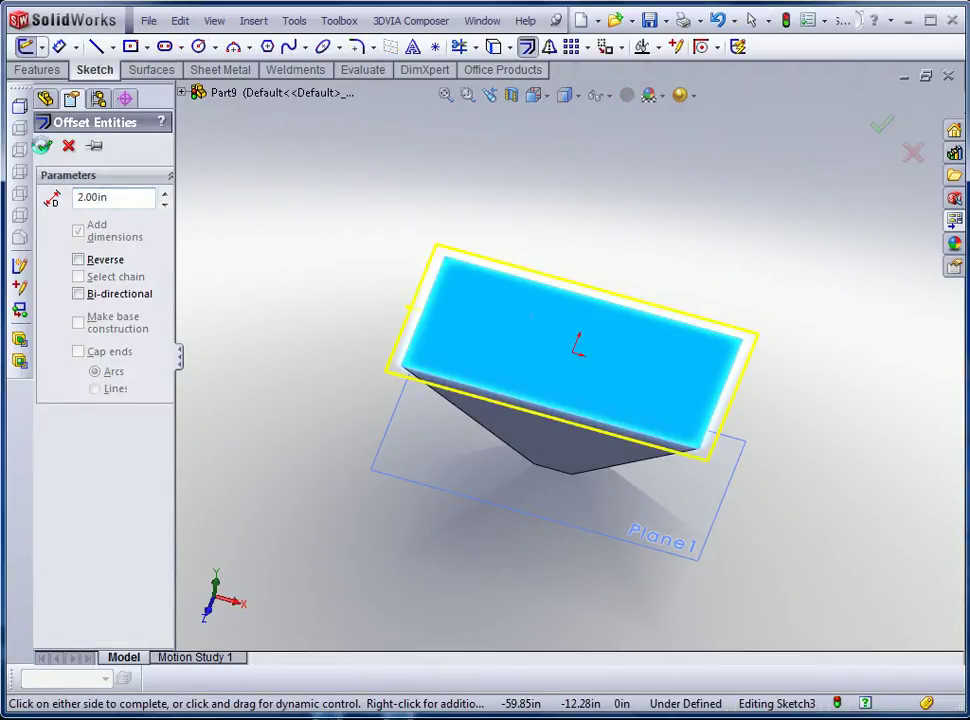
{"action": "left_click", "coordinate": [42, 146]}
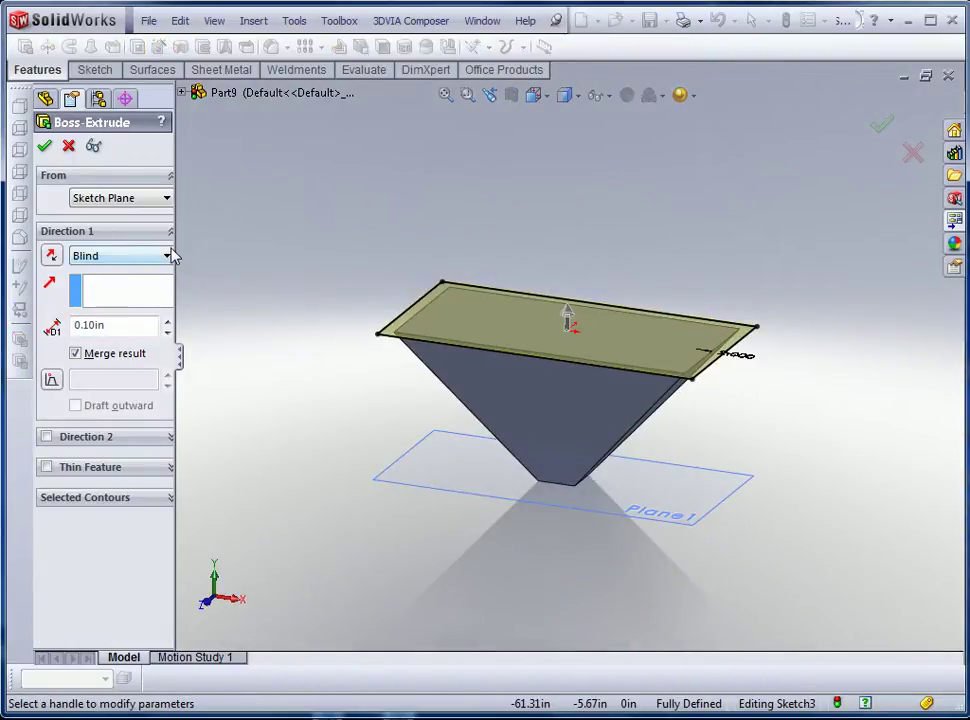
Step: Extrude the offset outline 0.12 in downward, merged with the loft, to form the top flange
{"action": "left_click_drag", "start_coordinate": [175, 256], "coordinate": [210, 250]}
{"action": "type", "text": ".1"}
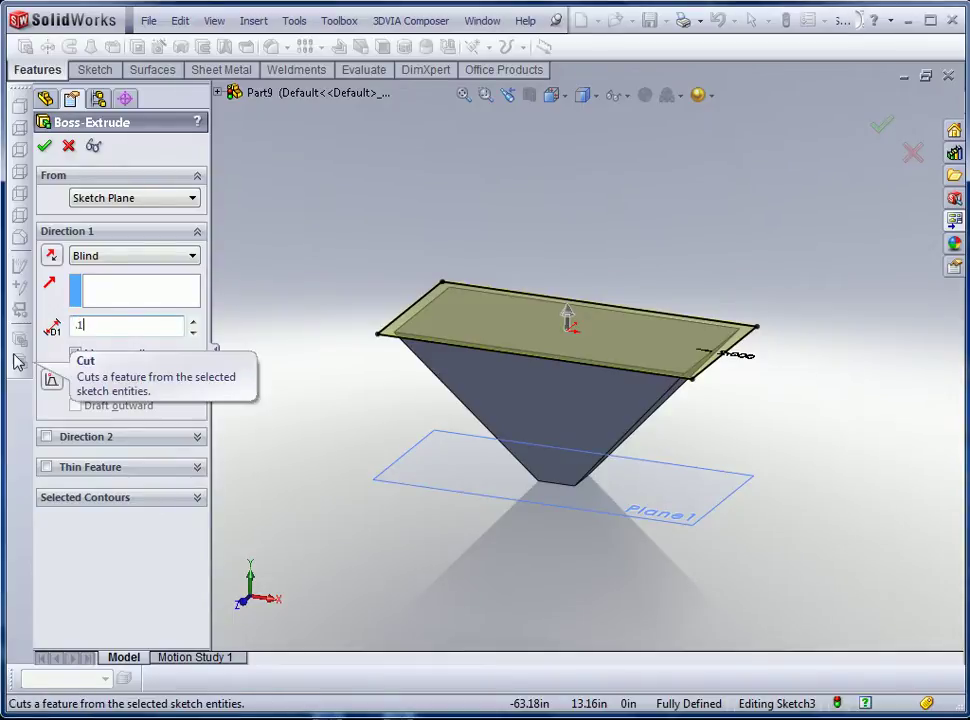
{"action": "type", "text": "2in"}
{"action": "key", "text": "Tab"}
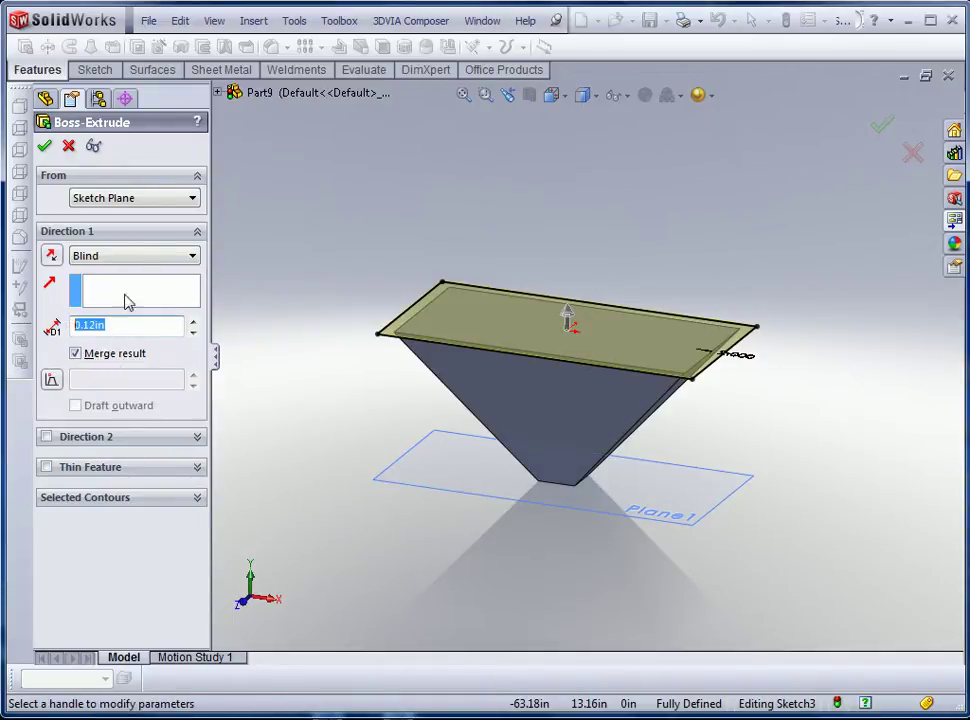
{"action": "left_click", "coordinate": [51, 255]}
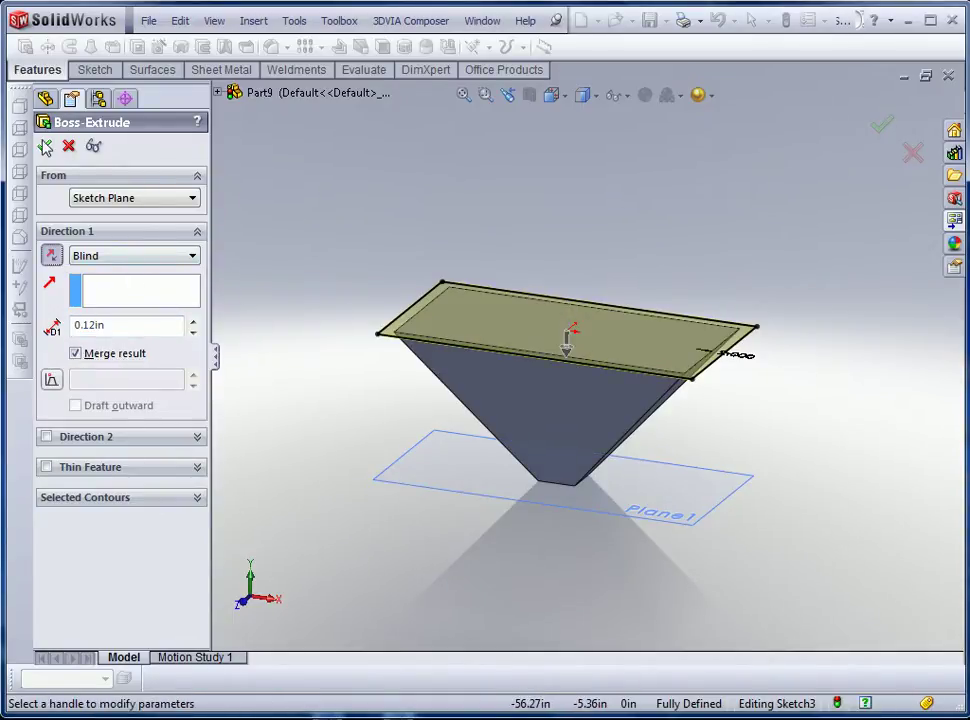
{"action": "left_click", "coordinate": [44, 146]}
{"action": "left_click", "coordinate": [281, 301]}
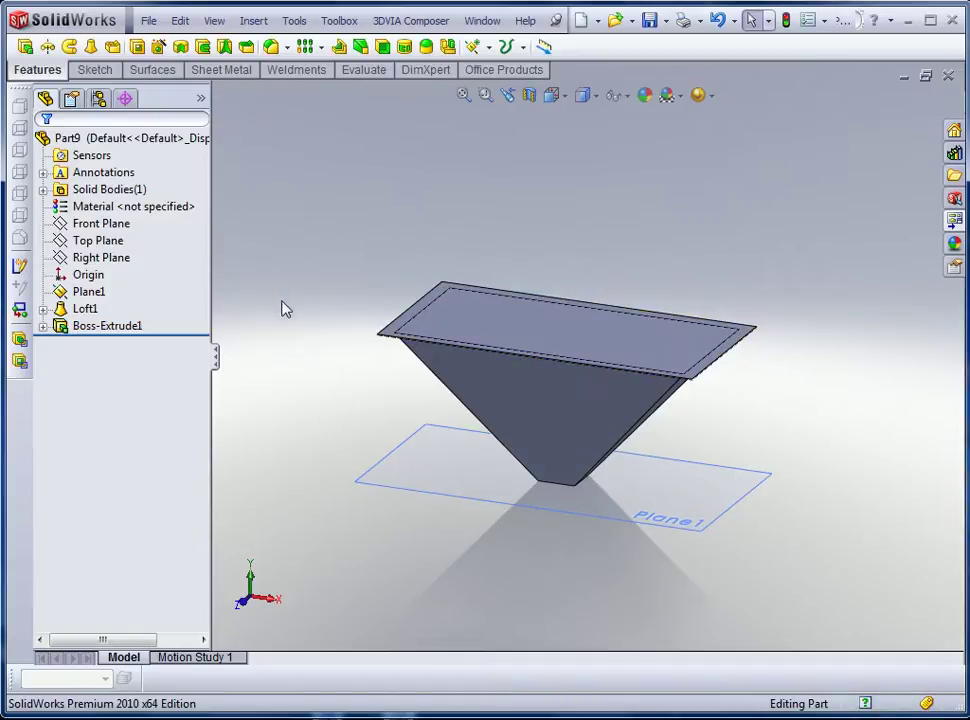
Step: Shell the body to 0.12 in thickness, removing the large top face and the small bottom face
{"action": "left_click", "coordinate": [382, 48]}
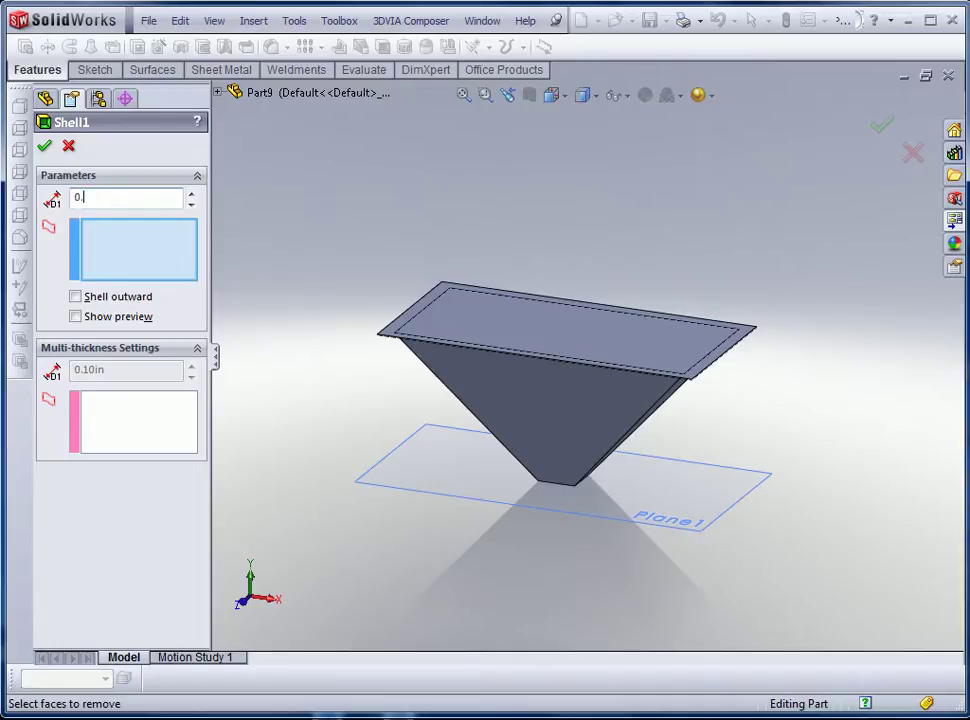
{"action": "left_click", "coordinate": [556, 336]}
{"action": "middle_click_drag", "start_coordinate": [490, 405], "coordinate": [490, 235]}
{"action": "left_click", "coordinate": [583, 414]}
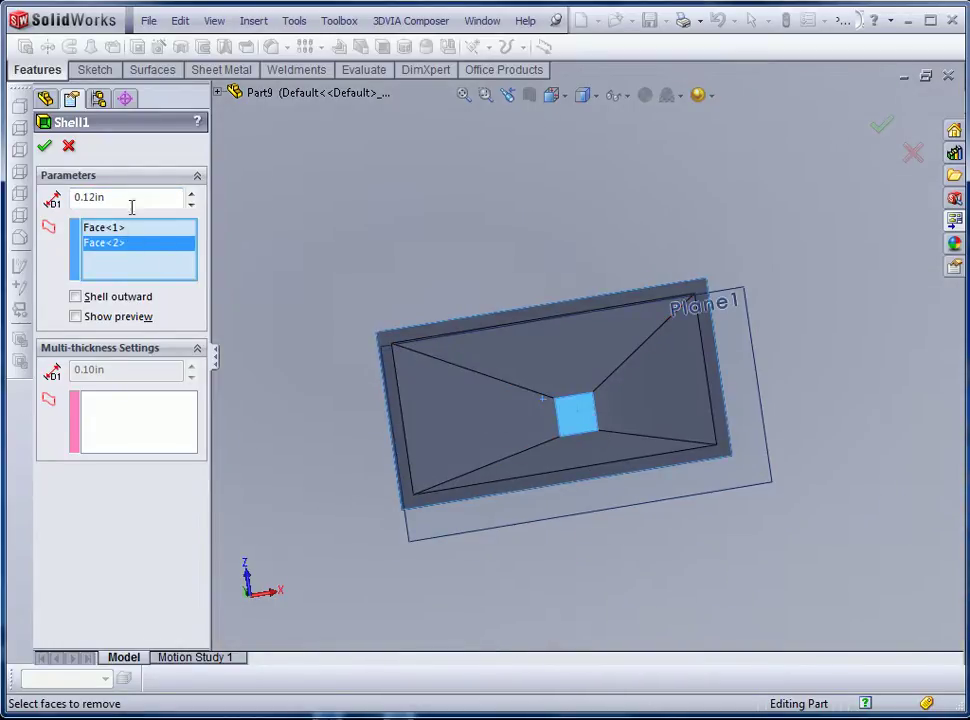
{"action": "left_click", "coordinate": [44, 146]}
Step: Start a sketch on the flange's top face and view it straight from the top
{"action": "middle_click_drag", "start_coordinate": [380, 320], "coordinate": [372, 533]}
{"action": "scroll", "coordinate": [504, 262], "scroll_direction": "down", "scroll_amount": 6}
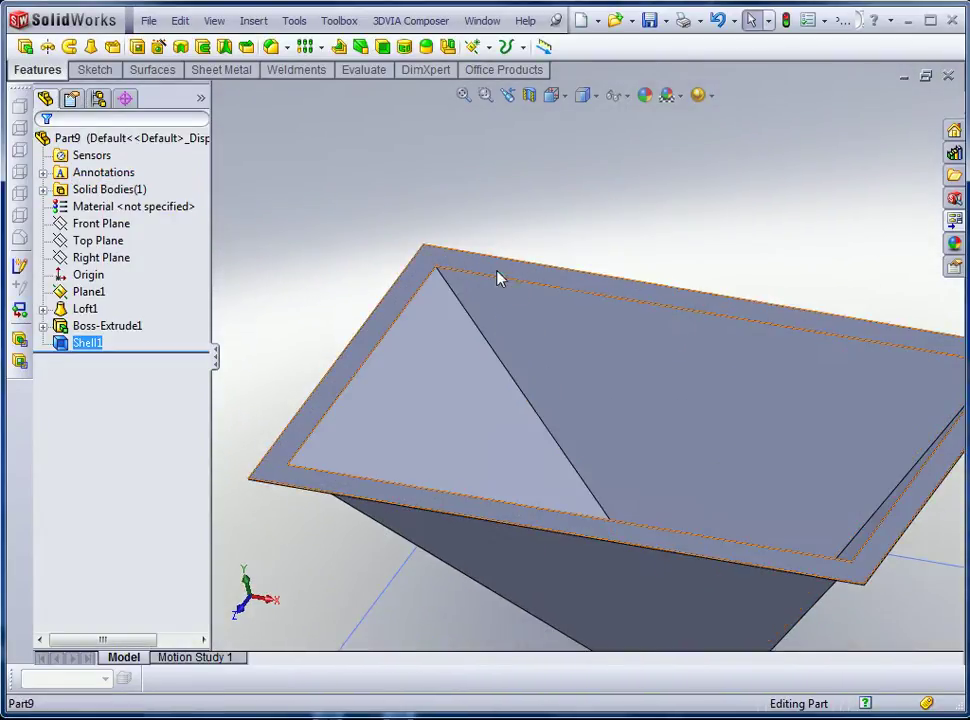
{"action": "left_click", "coordinate": [577, 262]}
{"action": "key", "text": "space"}
{"action": "left_click", "coordinate": [504, 264]}
{"action": "left_click", "coordinate": [545, 183]}
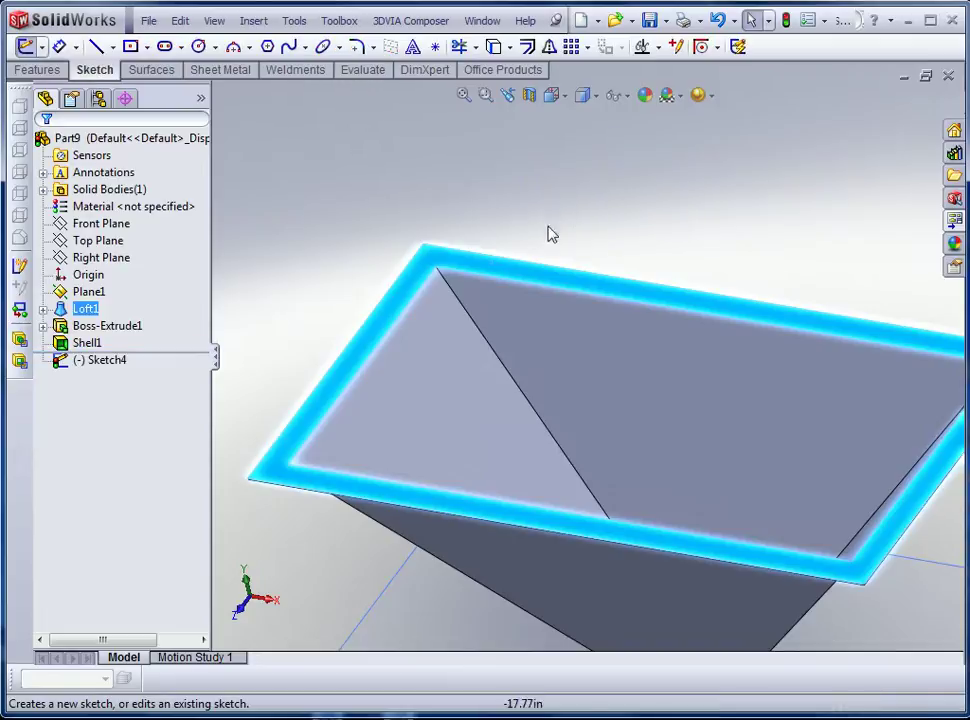
{"action": "key", "text": "space"}
{"action": "left_click", "coordinate": [566, 288]}
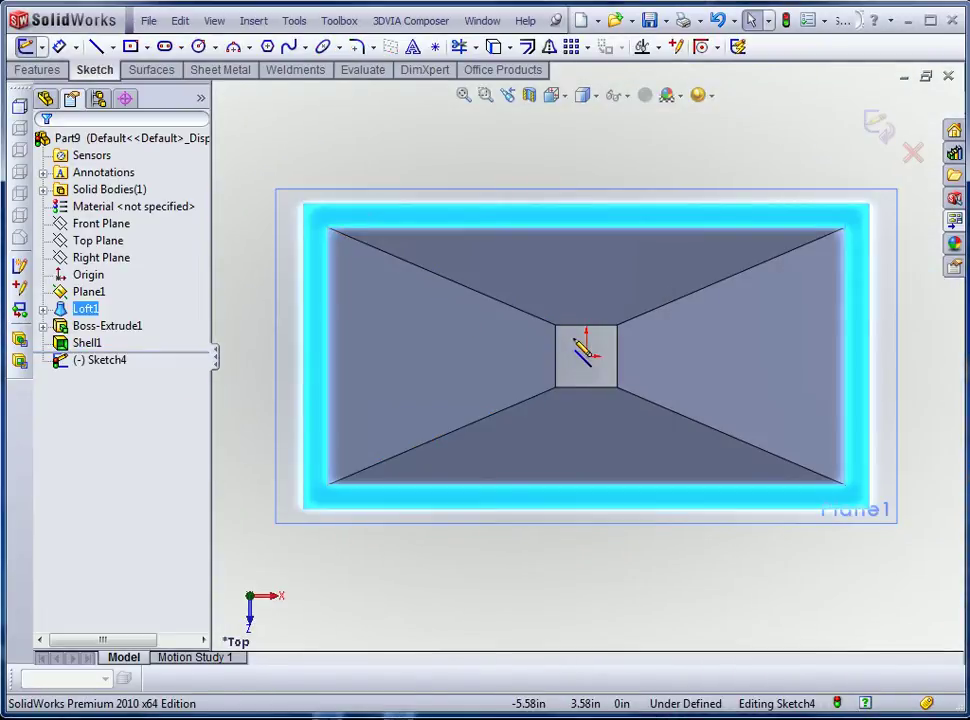
Step: Sketch lines along the two rear corner edges from the small opening outward, each continued horizontally to the flange's outer edge
{"action": "key", "text": "l"}
{"action": "left_click_drag", "start_coordinate": [556, 325], "coordinate": [329, 228]}
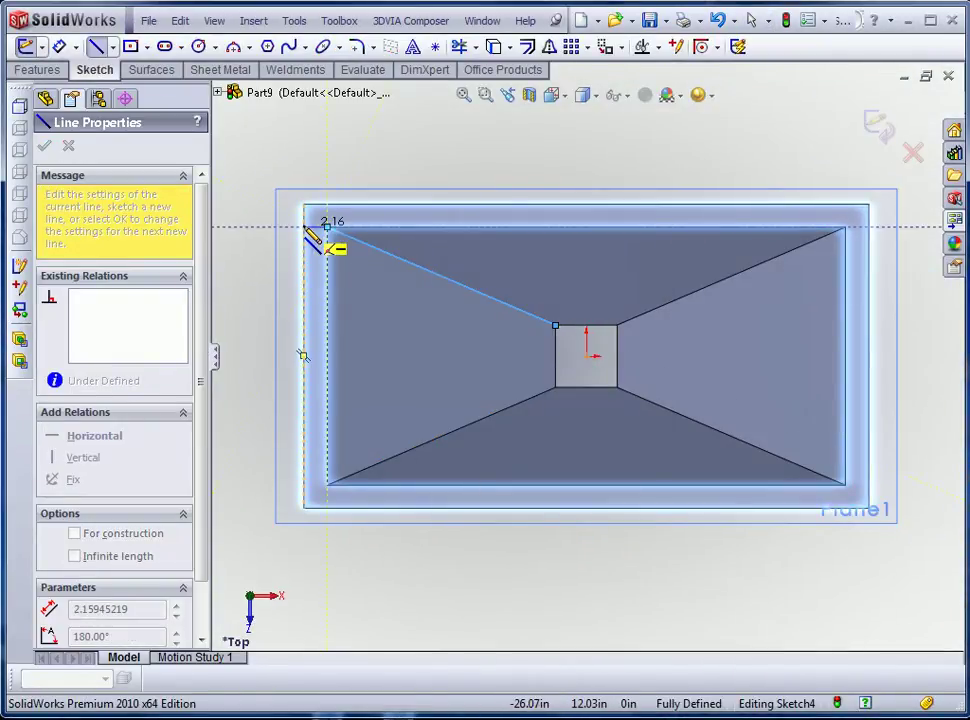
{"action": "key", "text": "Escape"}
{"action": "mouse_move", "coordinate": [617, 326]}
{"action": "left_mouse_down"}
{"action": "mouse_move", "coordinate": [829, 226]}
{"action": "mouse_move", "coordinate": [846, 231]}
{"action": "left_mouse_up"}
{"action": "left_click", "coordinate": [846, 228]}
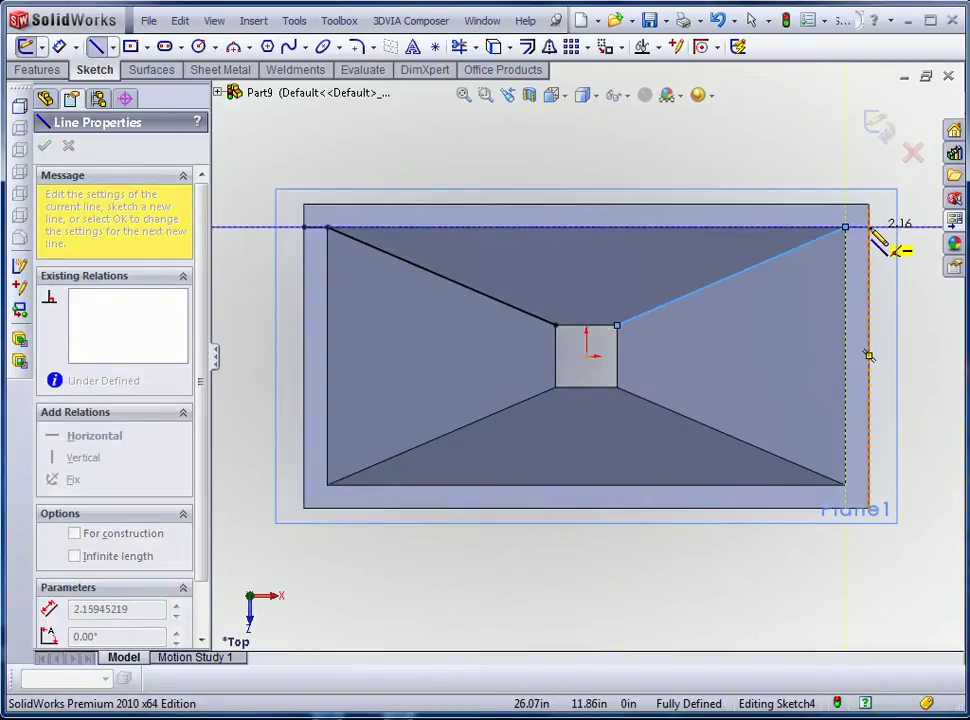
{"action": "double_click", "coordinate": [870, 228]}
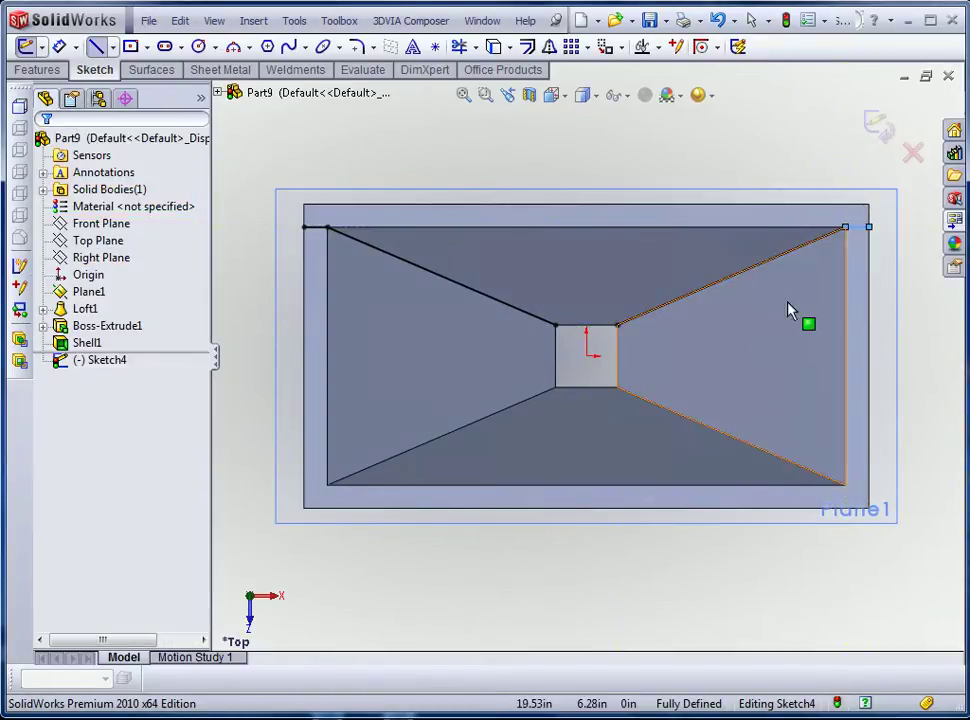
Step: Sketch matching lines along the two front corner edges, each continued horizontally to the flange's outer edge
{"action": "left_click", "coordinate": [617, 387]}
{"action": "left_click", "coordinate": [846, 485]}
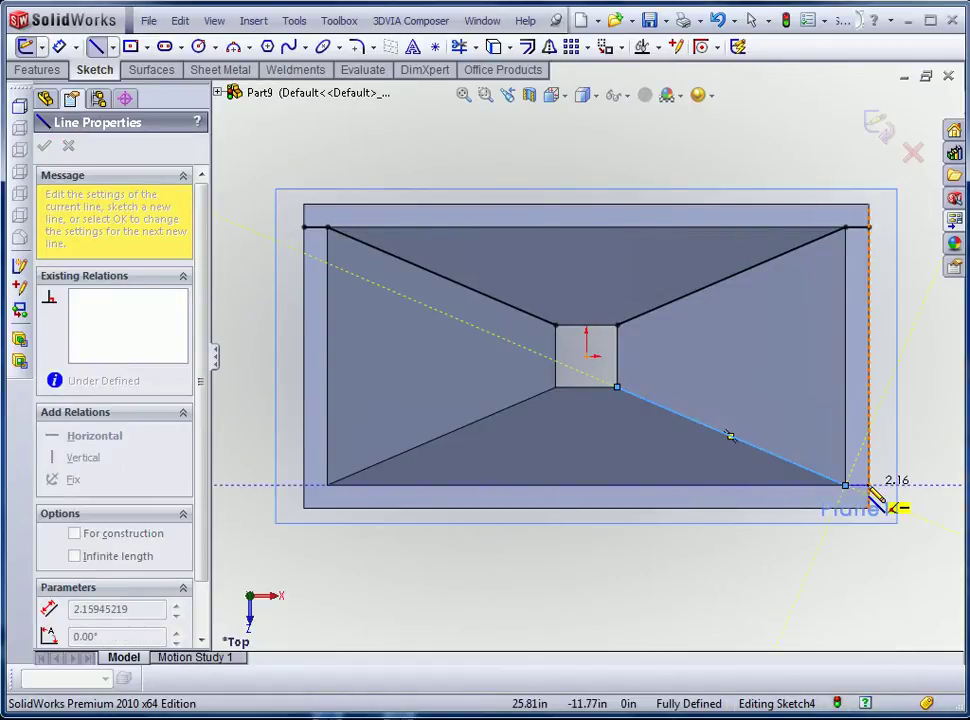
{"action": "double_click", "coordinate": [869, 486]}
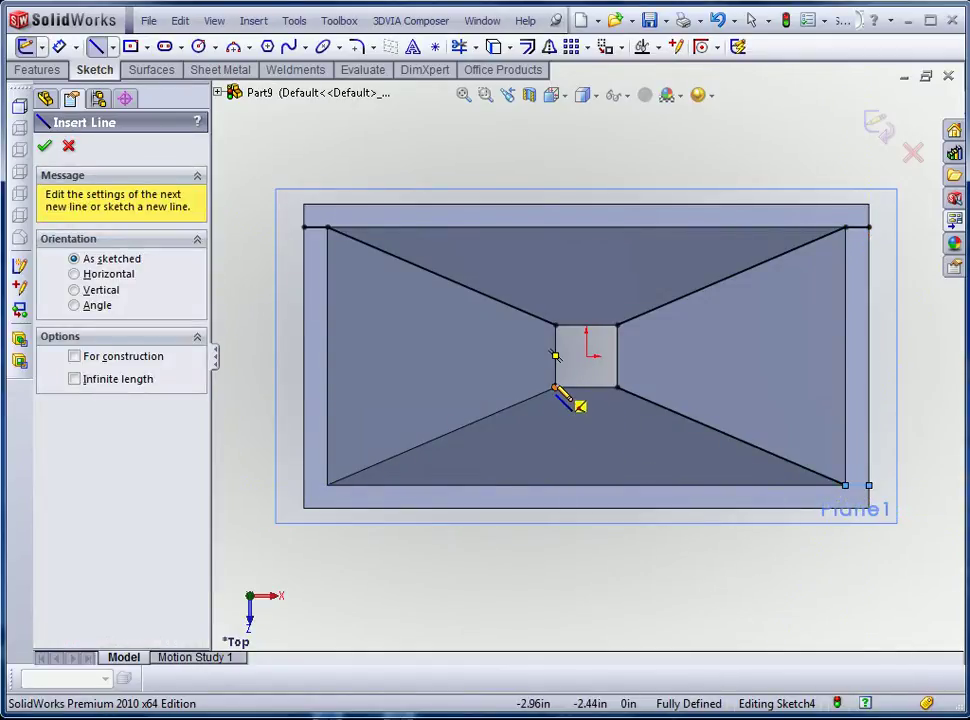
{"action": "left_click", "coordinate": [556, 387]}
{"action": "left_click", "coordinate": [327, 485]}
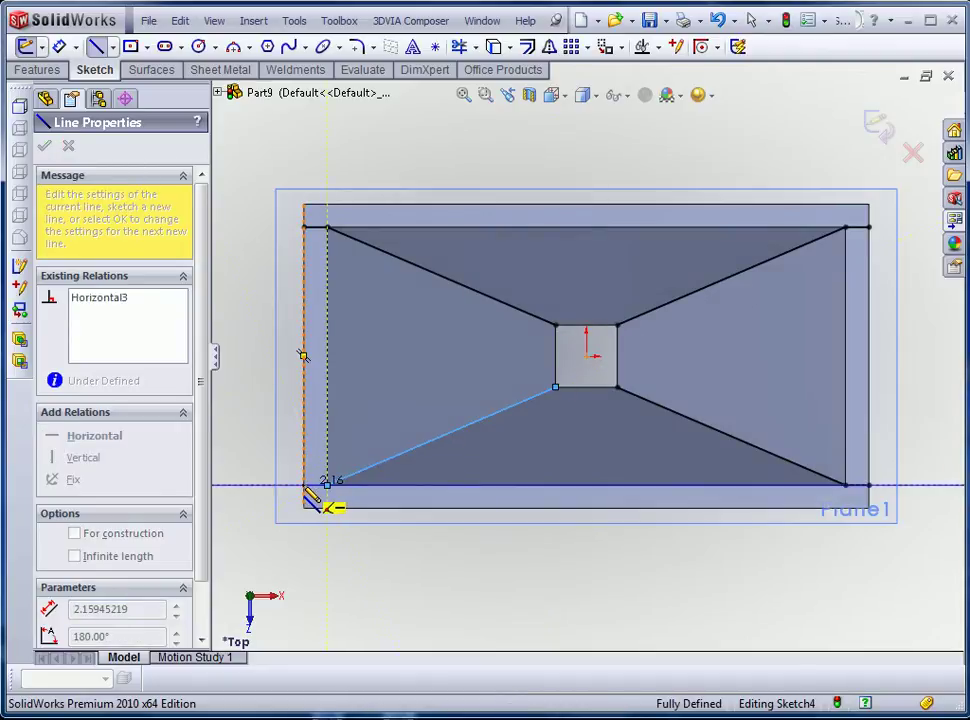
{"action": "double_click", "coordinate": [304, 486]}
{"action": "key", "text": "Escape"}
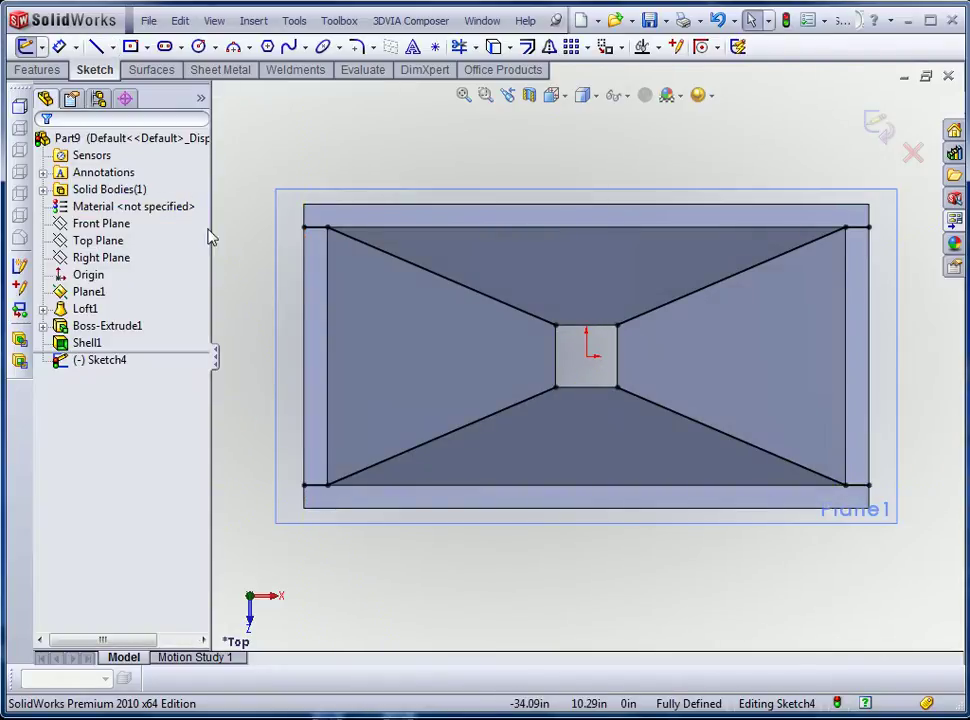
Step: Split the hopper into four separate bodies using the corner-line sketch, keeping all four resulting bodies
{"action": "left_click", "coordinate": [254, 21]}
{"action": "mouse_move", "coordinate": [285, 84]}
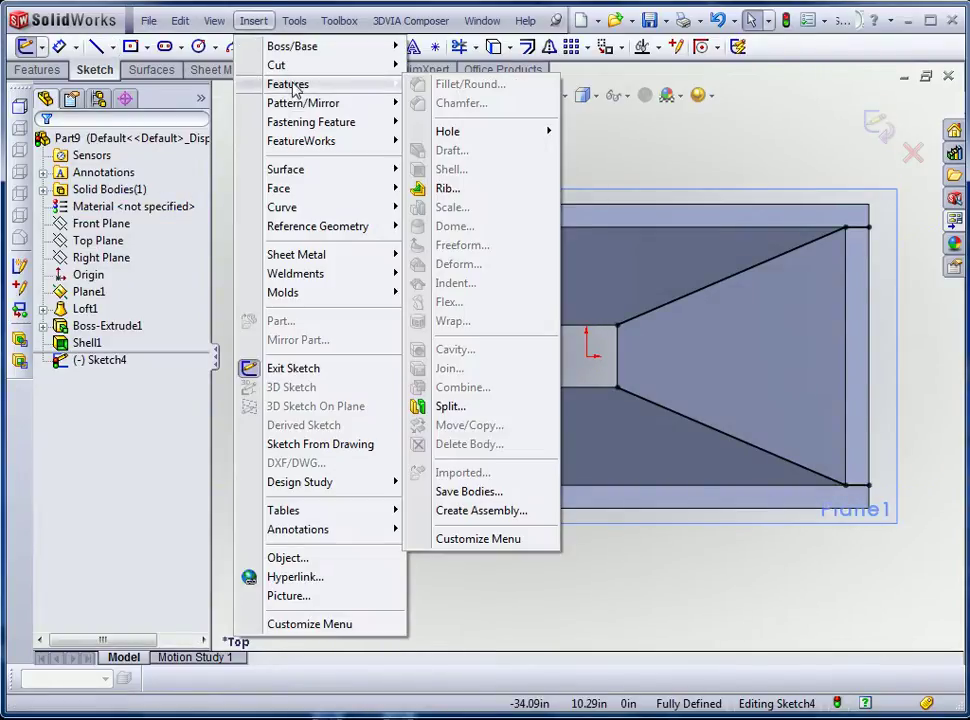
{"action": "left_click", "coordinate": [450, 406]}
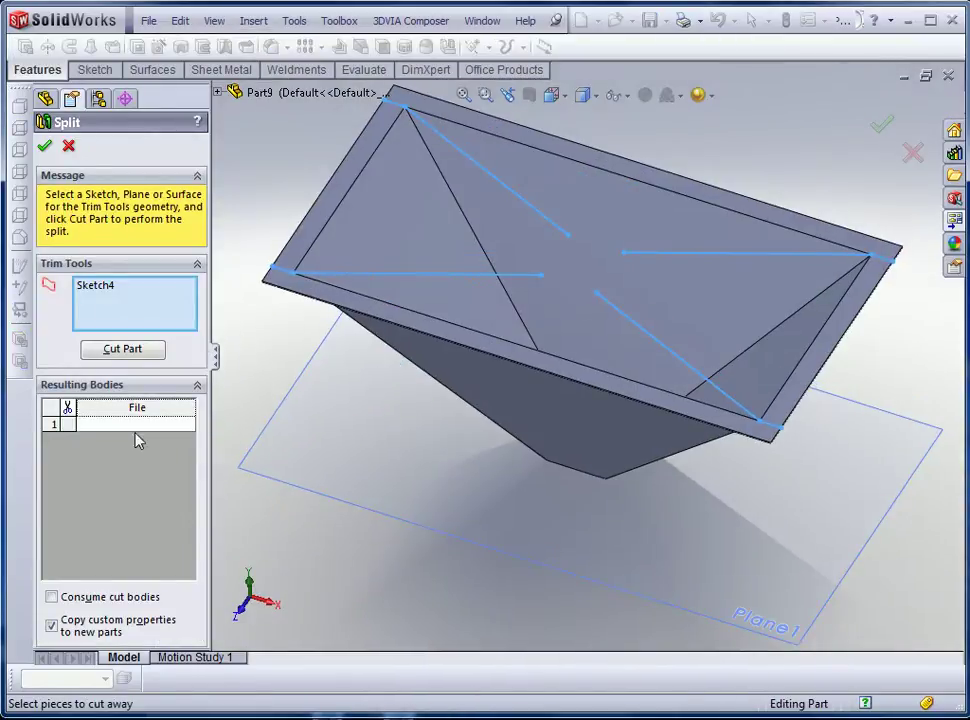
{"action": "left_click", "coordinate": [121, 351]}
{"action": "left_click", "coordinate": [67, 437]}
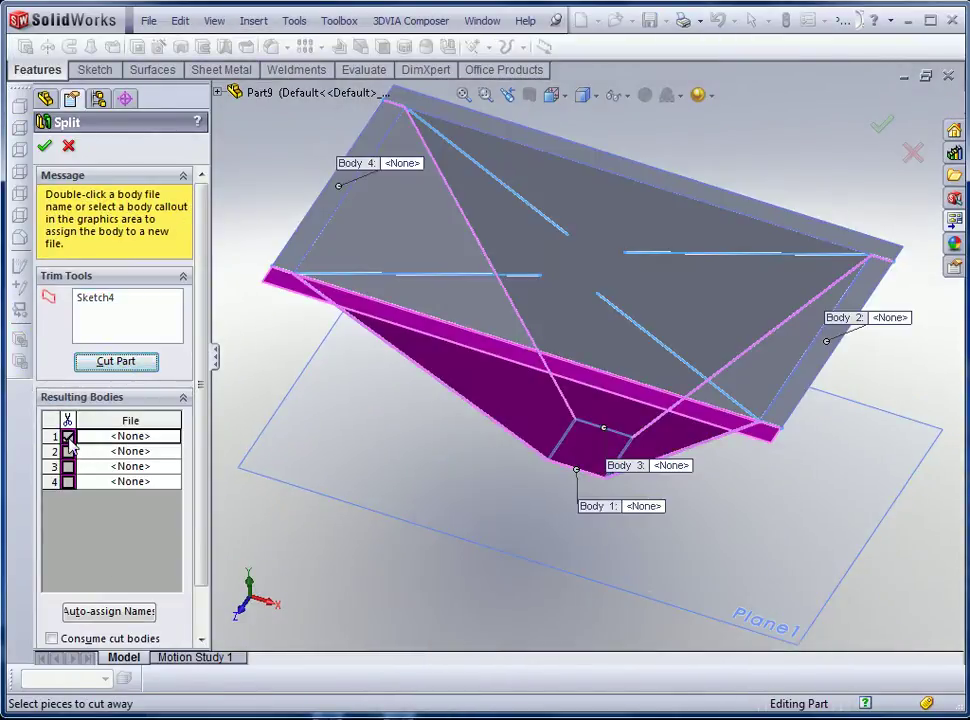
{"action": "left_click", "coordinate": [67, 466]}
{"action": "left_click", "coordinate": [67, 481]}
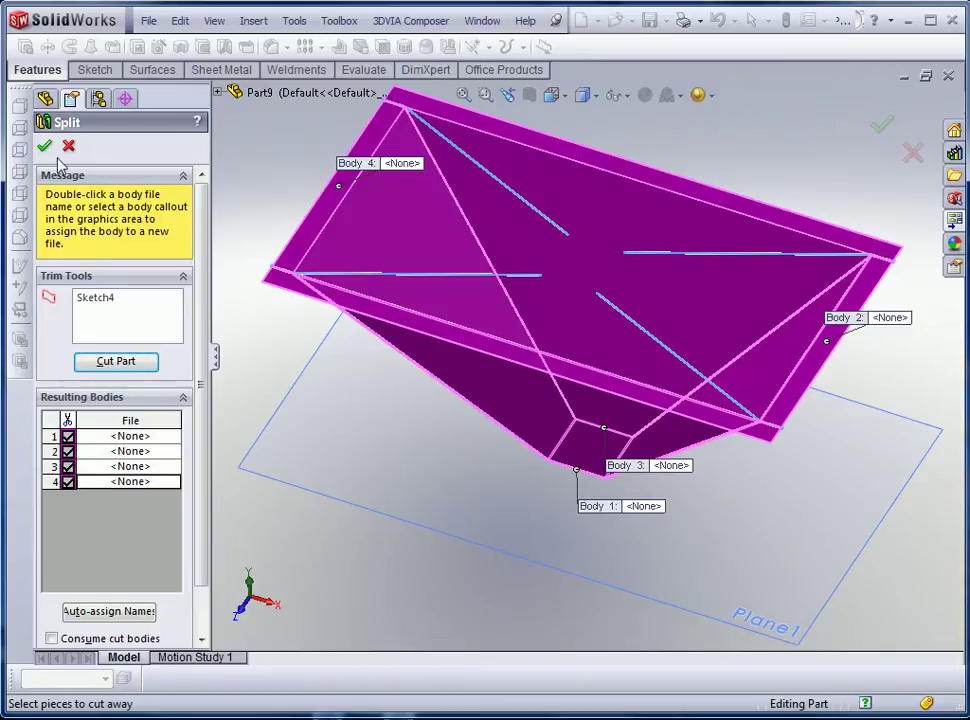
{"action": "left_click", "coordinate": [44, 146]}
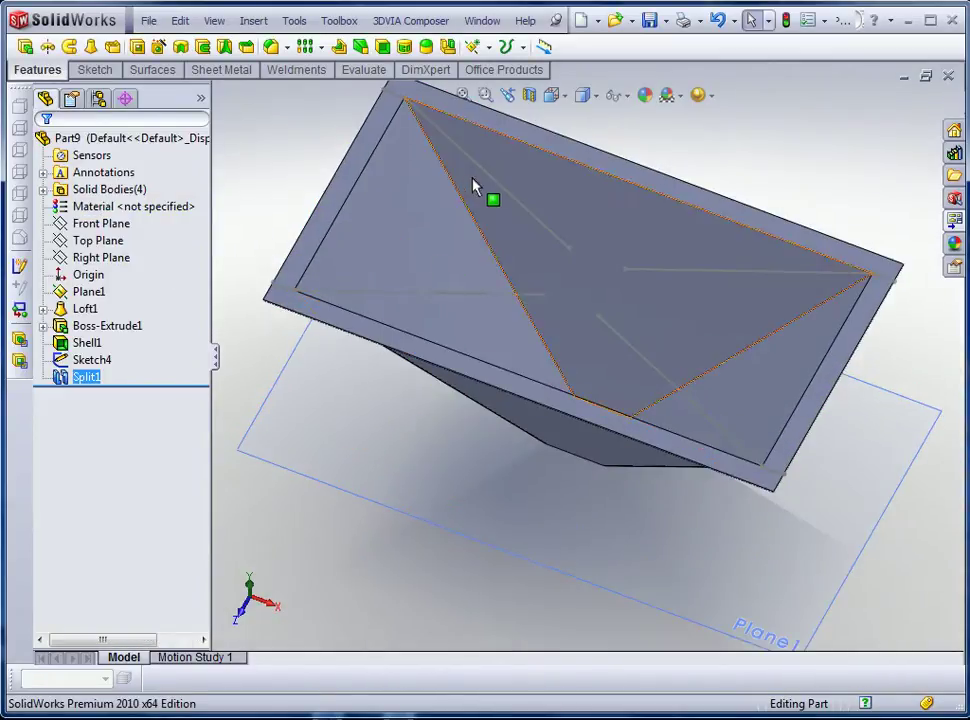
Step: Hide the corner-line sketch used for the split and view the hopper straight from the top
{"action": "left_click", "coordinate": [490, 176]}
{"action": "left_click", "coordinate": [558, 110]}
{"action": "key", "text": "space"}
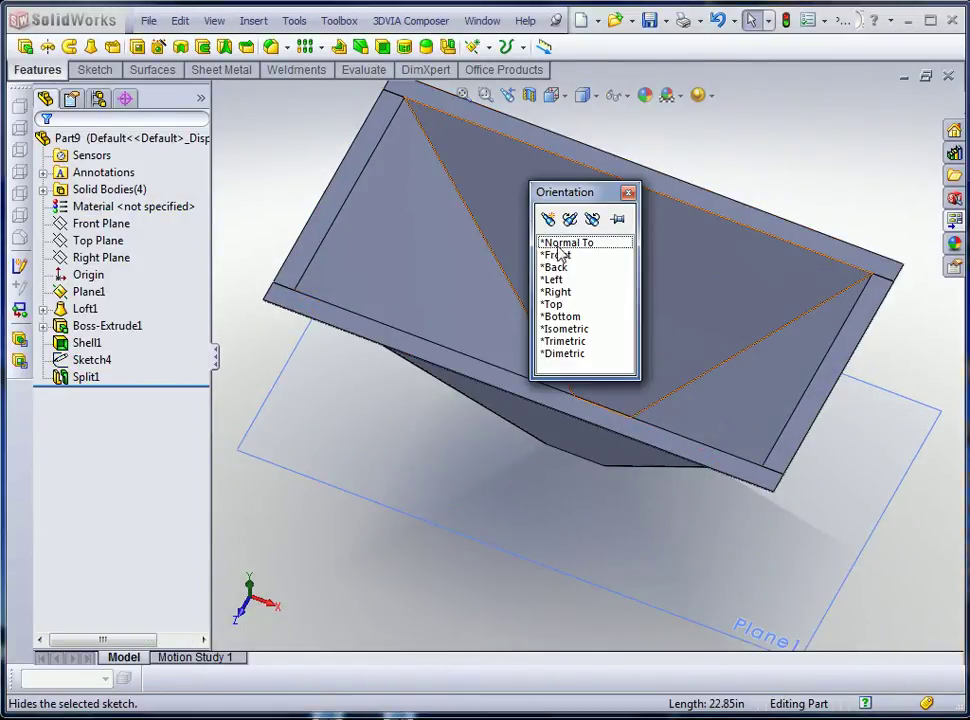
{"action": "left_click", "coordinate": [553, 304]}
Step: On the front flange strip, sketch a dimensioned vertical slot about 0.24 by 1.18 in, starting at the left inner corner and running toward the front edge
{"action": "scroll", "coordinate": [355, 450], "scroll_direction": "down", "scroll_amount": 5}
{"action": "left_click", "coordinate": [343, 437]}
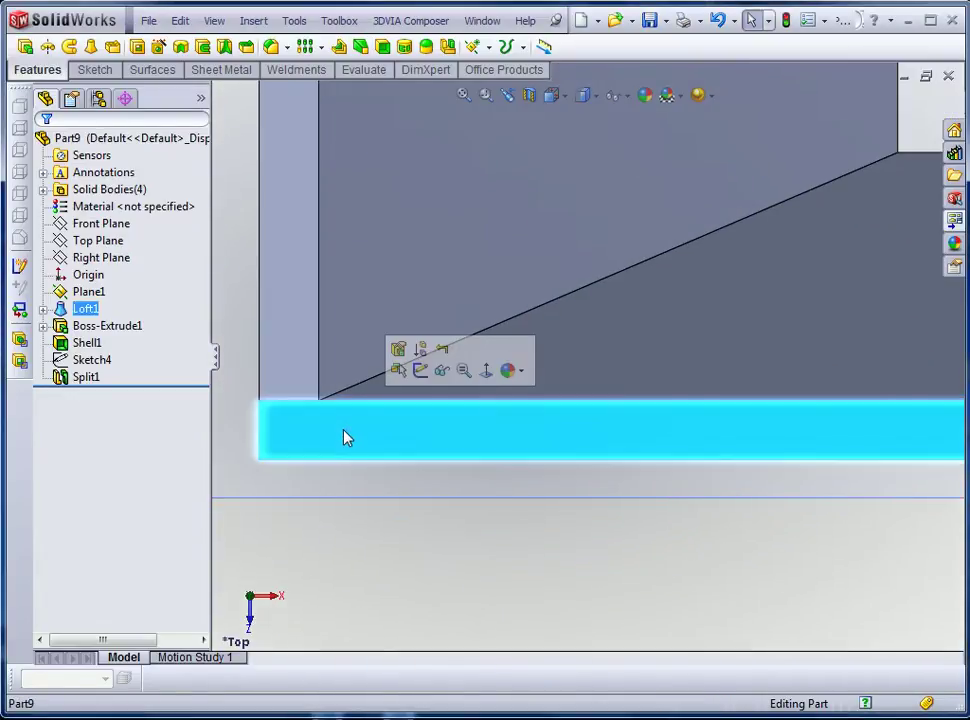
{"action": "left_click", "coordinate": [420, 370]}
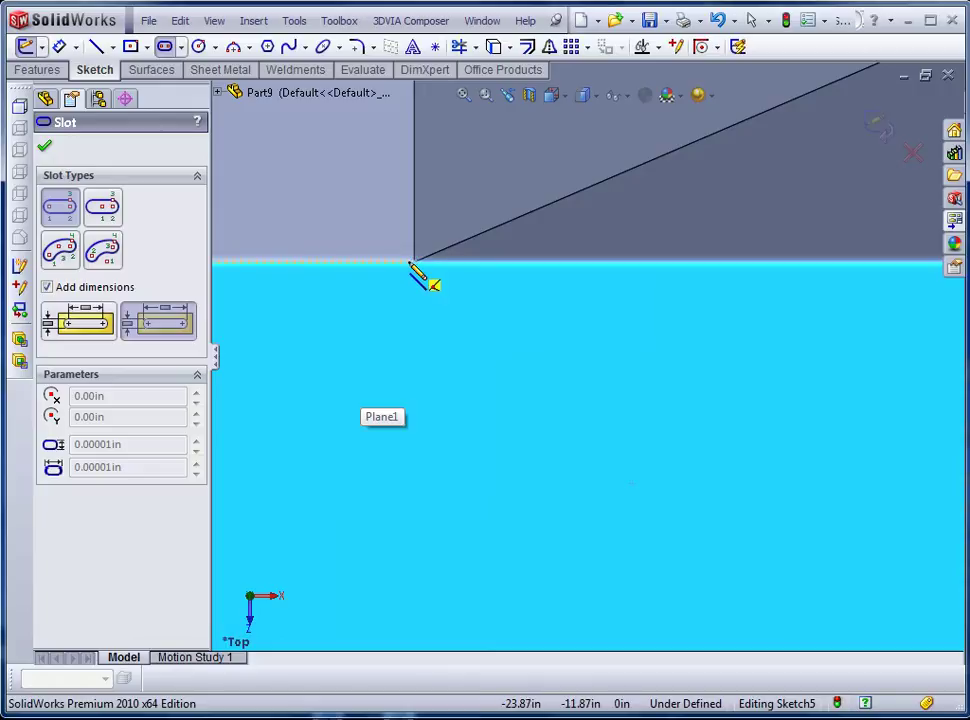
{"action": "left_click", "coordinate": [414, 263]}
{"action": "left_click", "coordinate": [414, 461]}
{"action": "left_click", "coordinate": [439, 462]}
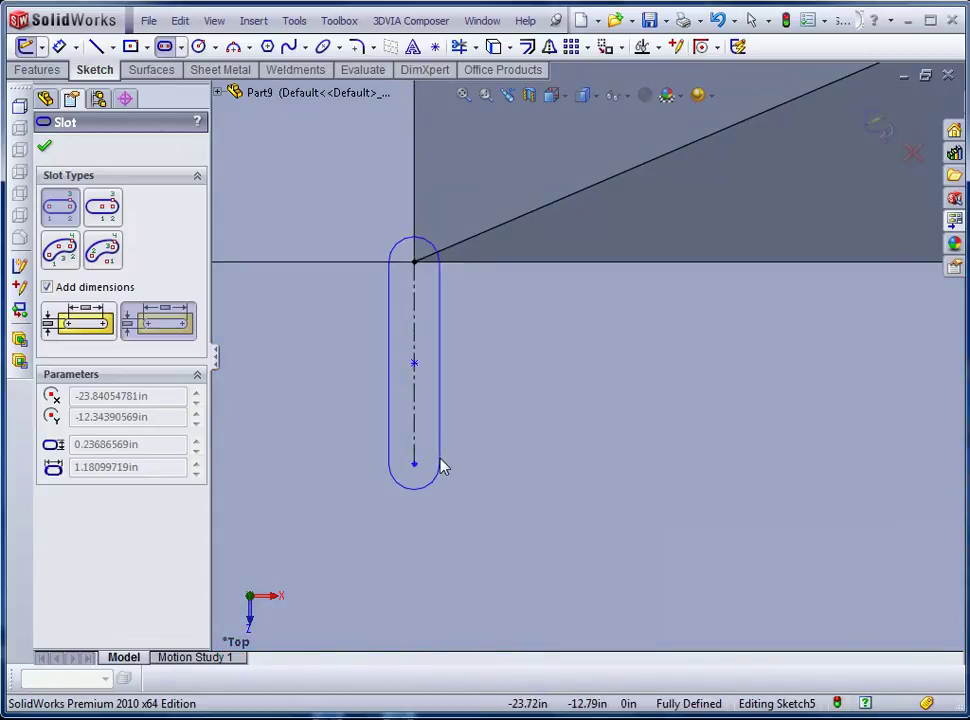
{"action": "key", "text": "Escape"}
Step: Set the slot's width to 0.06 in and its overall length to 0.75 in
{"action": "double_click", "coordinate": [415, 231]}
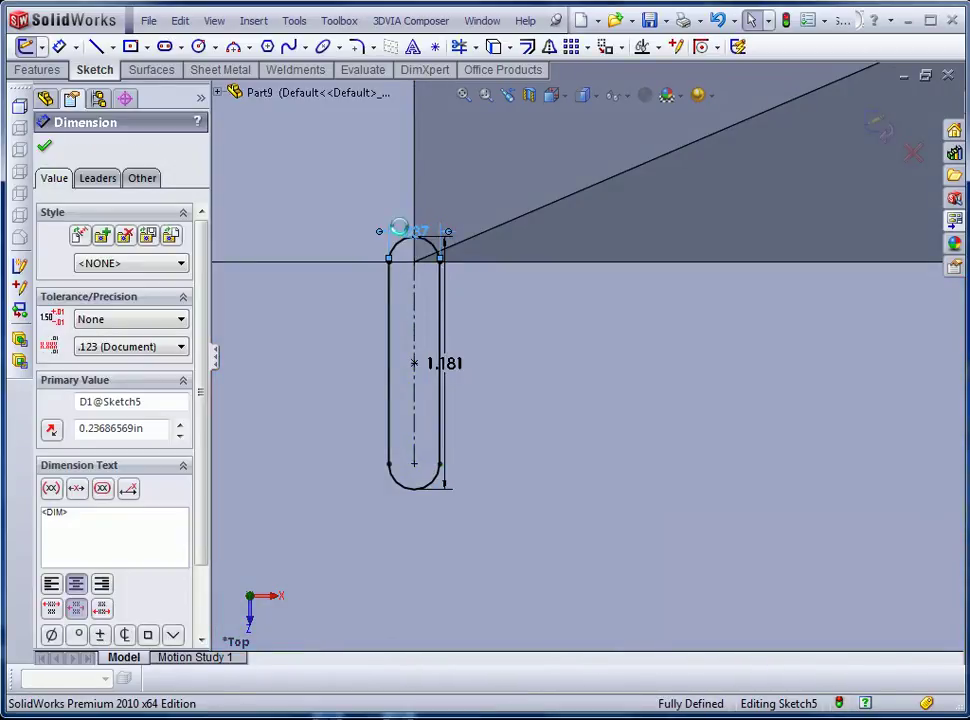
{"action": "type", "text": ".06"}
{"action": "key", "text": "Return"}
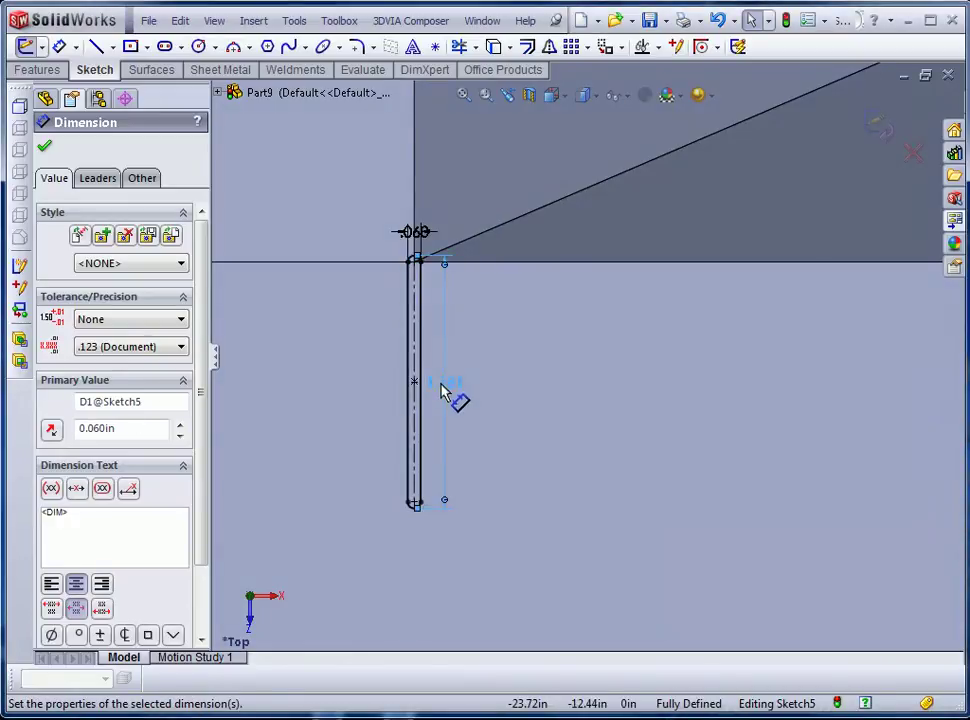
{"action": "double_click", "coordinate": [441, 382]}
{"action": "key", "text": "Return"}
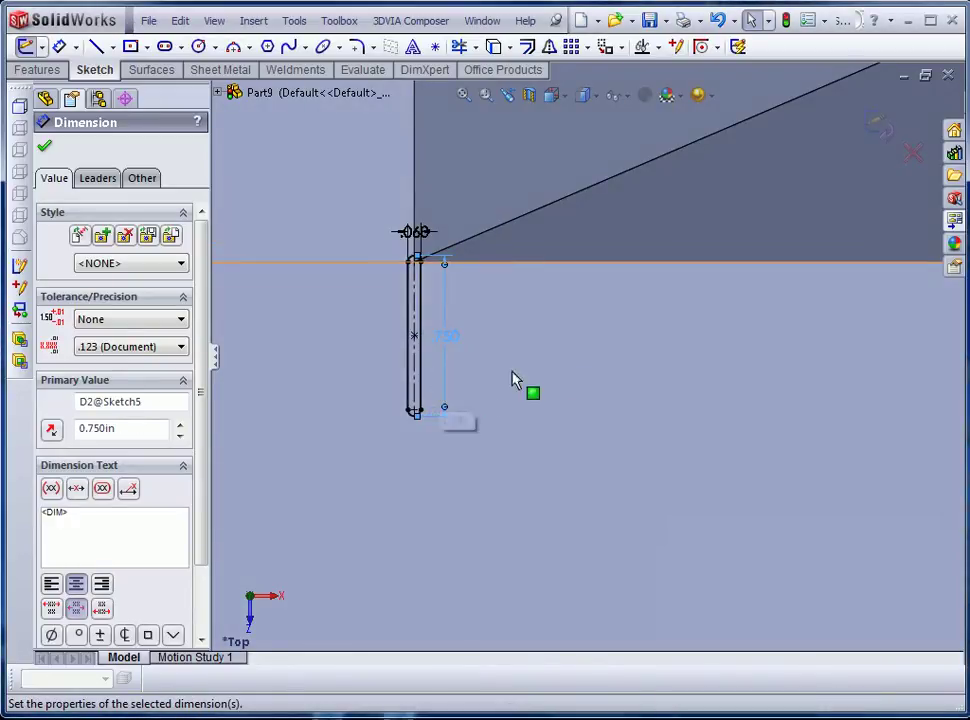
{"action": "key", "text": "Escape"}
Step: Sketch two centerlines from the origin, one horizontal to the flange's left outer edge and one vertical to its front outer edge
{"action": "scroll", "coordinate": [528, 372], "scroll_direction": "up", "scroll_amount": 12}
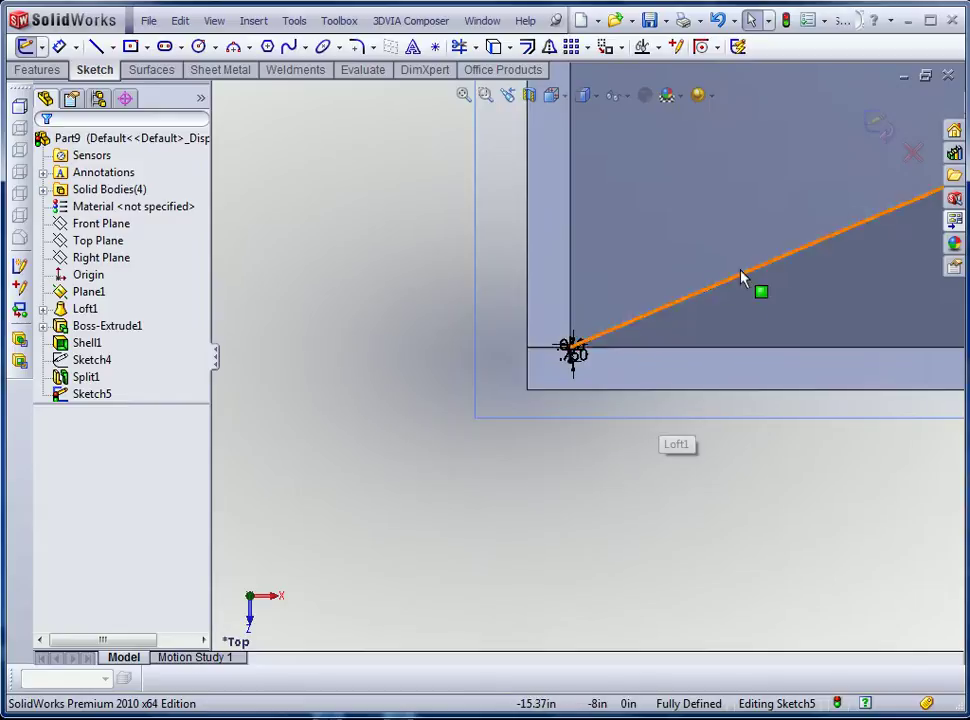
{"action": "middle_click_drag", "start_coordinate": [737, 275], "coordinate": [491, 440], "text": "ctrl"}
{"action": "scroll", "coordinate": [500, 440], "scroll_direction": "up", "scroll_amount": 2}
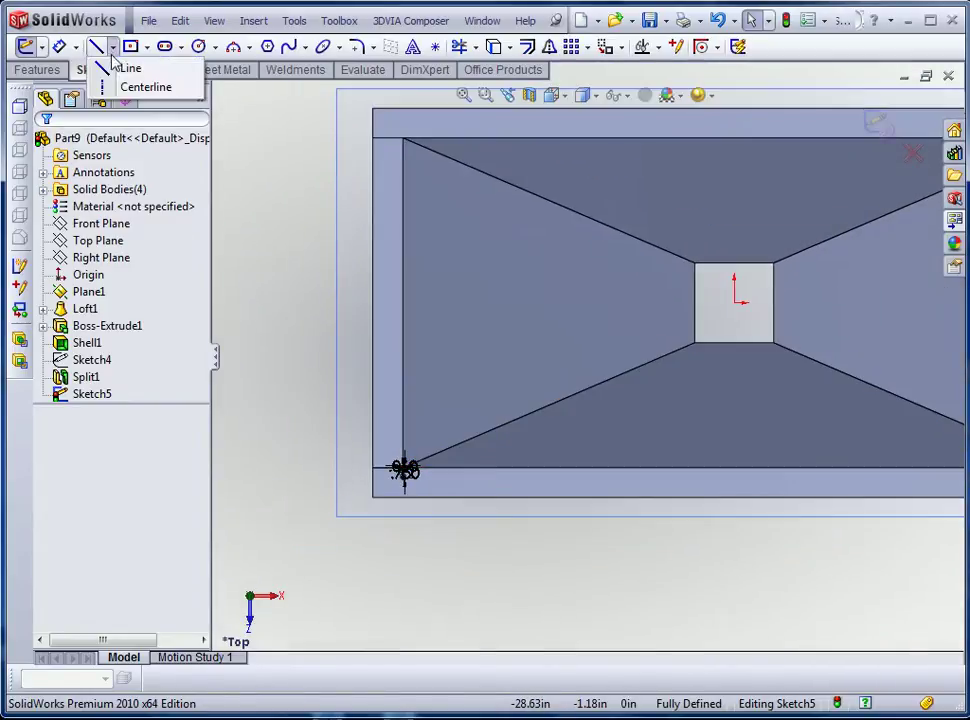
{"action": "left_click", "coordinate": [735, 302]}
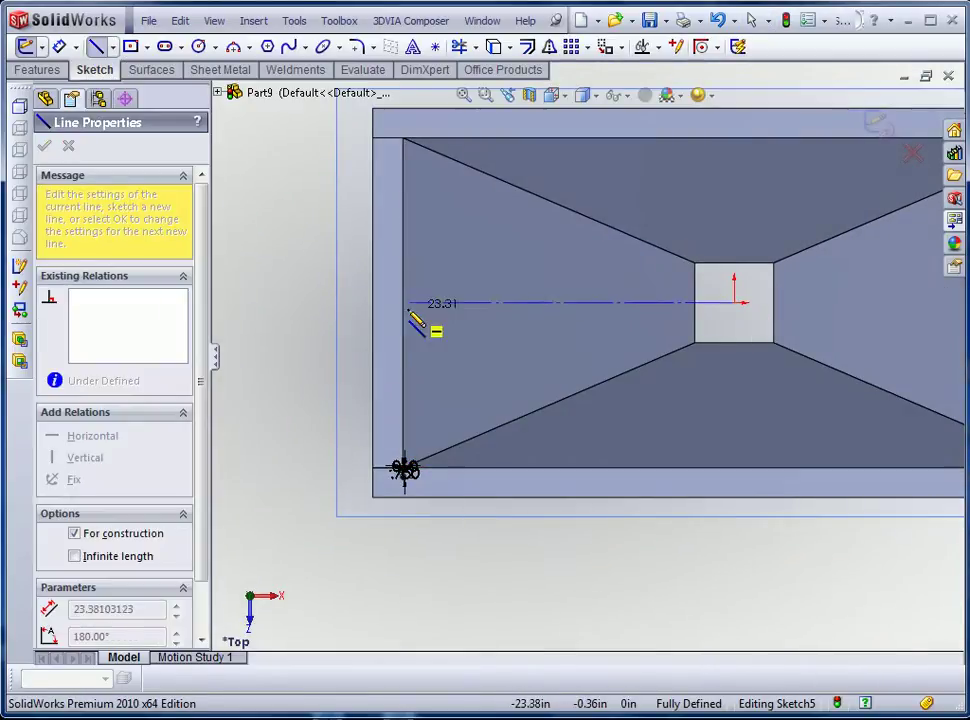
{"action": "double_click", "coordinate": [370, 302]}
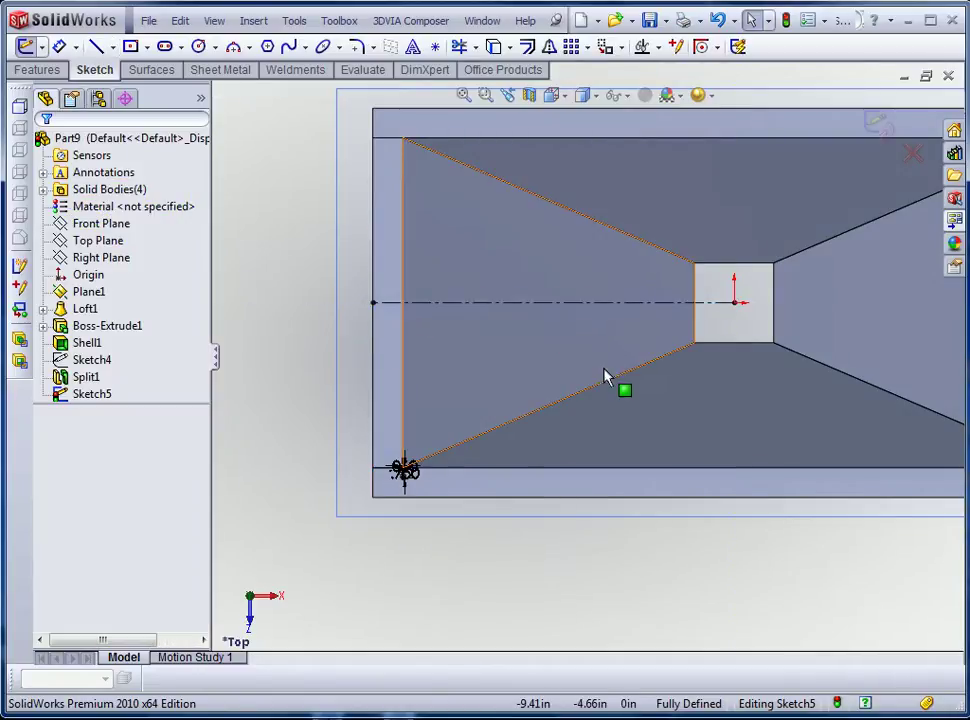
{"action": "left_click", "coordinate": [735, 302]}
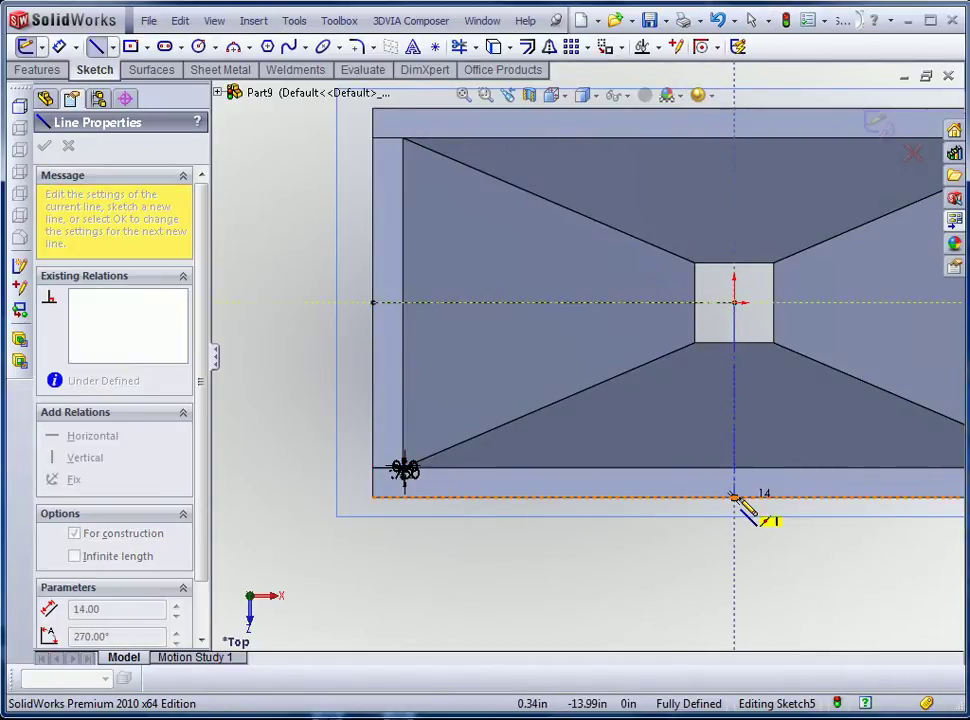
{"action": "double_click", "coordinate": [735, 497]}
{"action": "key", "text": "Escape"}
Step: Mirror the corner slot about the vertical centerline to the right front corner
{"action": "scroll", "coordinate": [708, 535], "scroll_direction": "up", "scroll_amount": 3}
{"action": "scroll", "coordinate": [698, 428], "scroll_direction": "down", "scroll_amount": 3}
{"action": "left_click", "coordinate": [549, 46]}
{"action": "left_click_drag", "start_coordinate": [243, 425], "coordinate": [338, 497]}
{"action": "left_click", "coordinate": [152, 392]}
{"action": "left_click", "coordinate": [597, 428]}
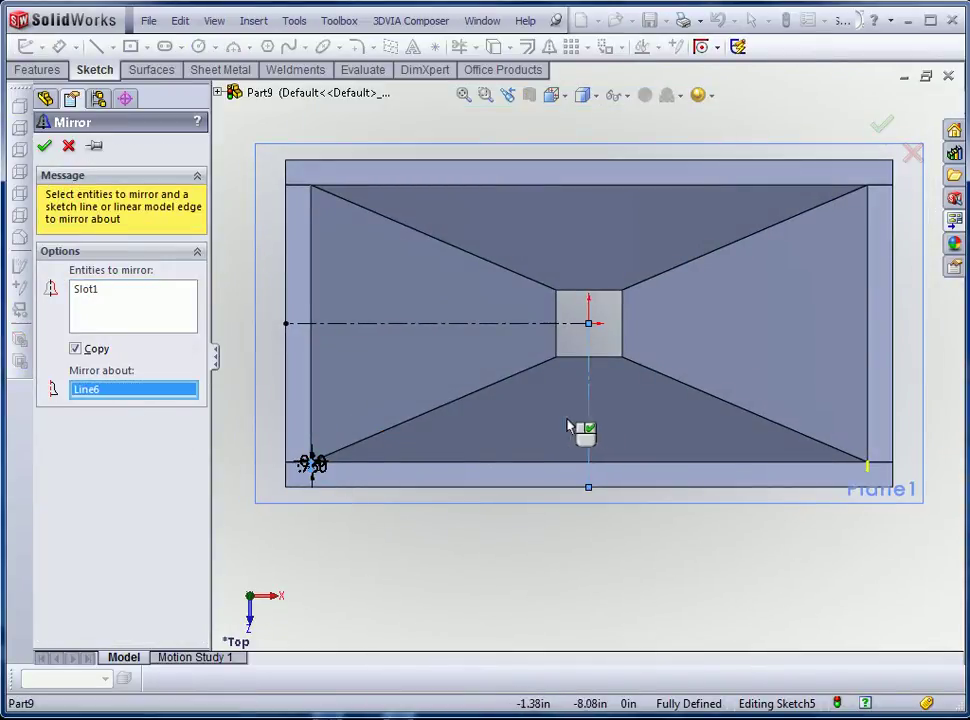
{"action": "left_click", "coordinate": [45, 147]}
Step: Mirror both front corner slots about the horizontal centerline to the rear corners
{"action": "key", "text": "Return"}
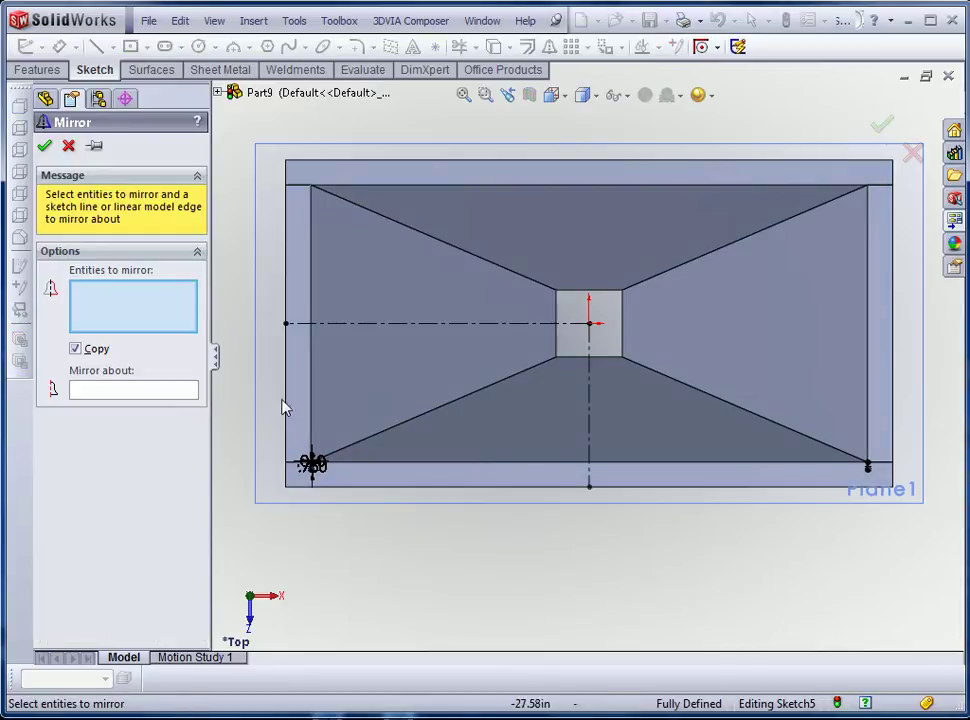
{"action": "mouse_move", "coordinate": [256, 432]}
{"action": "left_mouse_down"}
{"action": "mouse_move", "coordinate": [790, 512]}
{"action": "mouse_move", "coordinate": [890, 502]}
{"action": "left_mouse_up"}
{"action": "left_click", "coordinate": [110, 395]}
{"action": "left_click", "coordinate": [388, 324]}
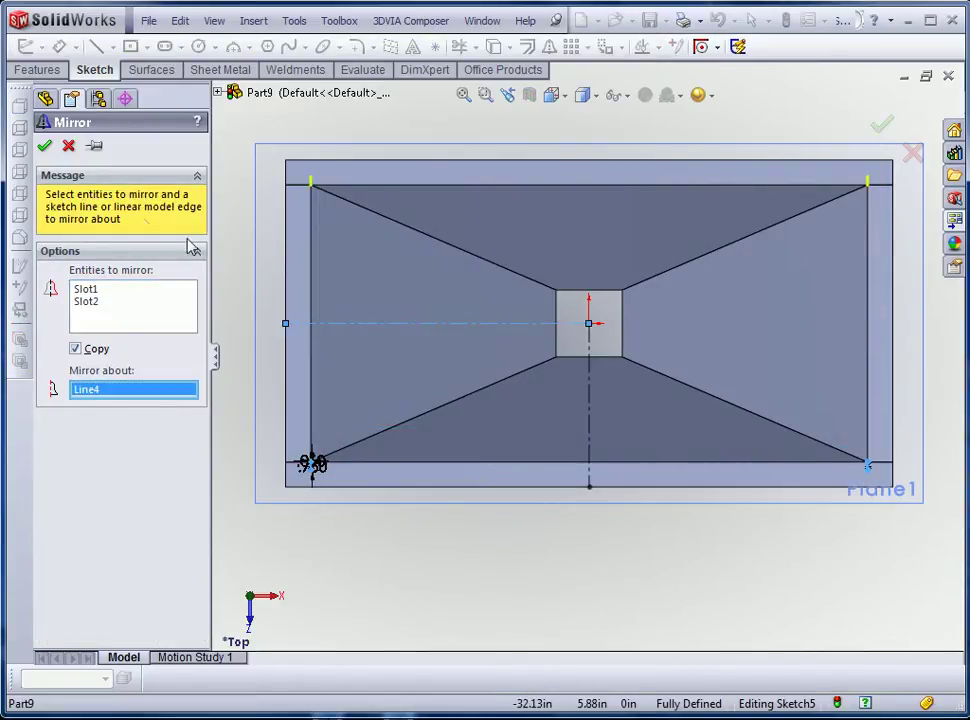
{"action": "left_click", "coordinate": [44, 153]}
Step: Cut the four slots Through All, with automatic body selection off and only the two long-side bodies in the feature scope
{"action": "middle_click_drag", "start_coordinate": [422, 552], "coordinate": [504, 431]}
{"action": "scroll", "coordinate": [612, 242], "scroll_direction": "down", "scroll_amount": 2}
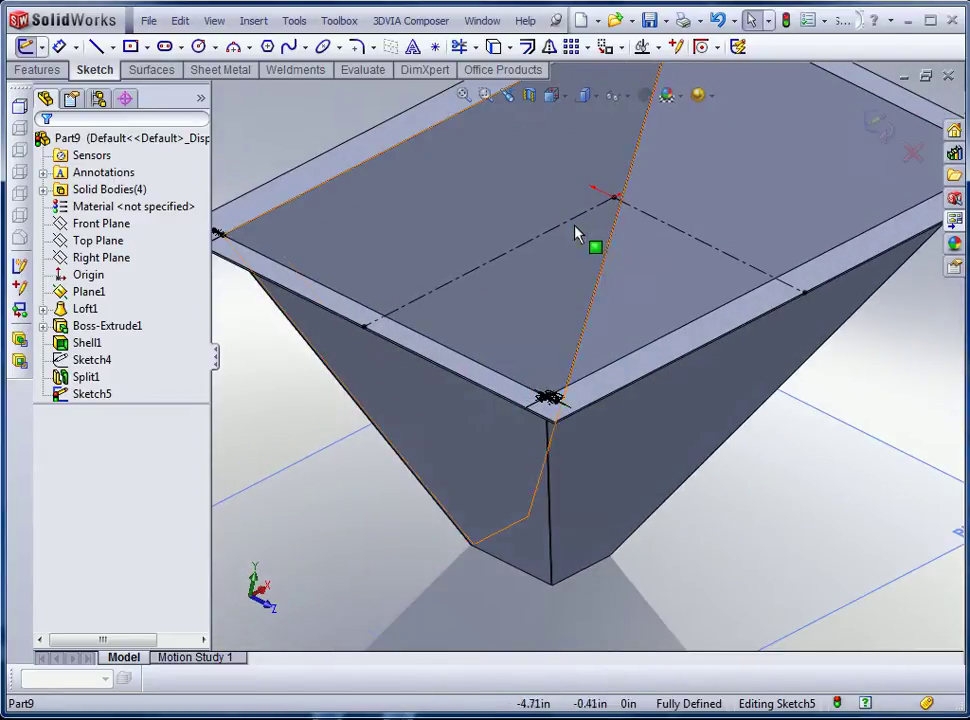
{"action": "scroll", "coordinate": [575, 238], "scroll_direction": "up", "scroll_amount": 5}
{"action": "left_click", "coordinate": [58, 71]}
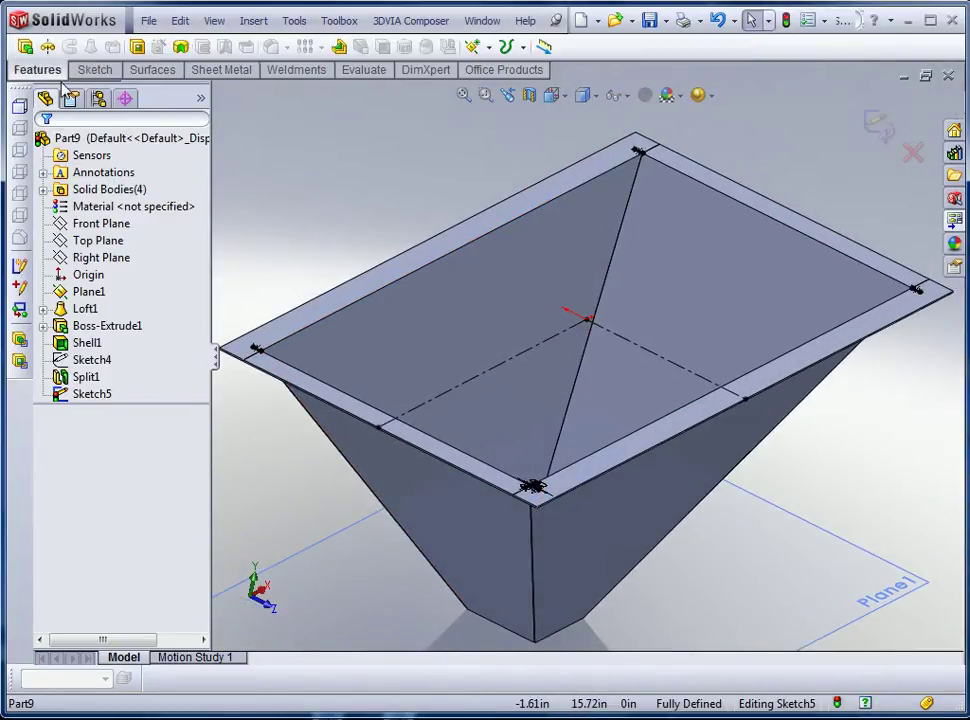
{"action": "left_click", "coordinate": [135, 48]}
{"action": "left_click", "coordinate": [108, 254]}
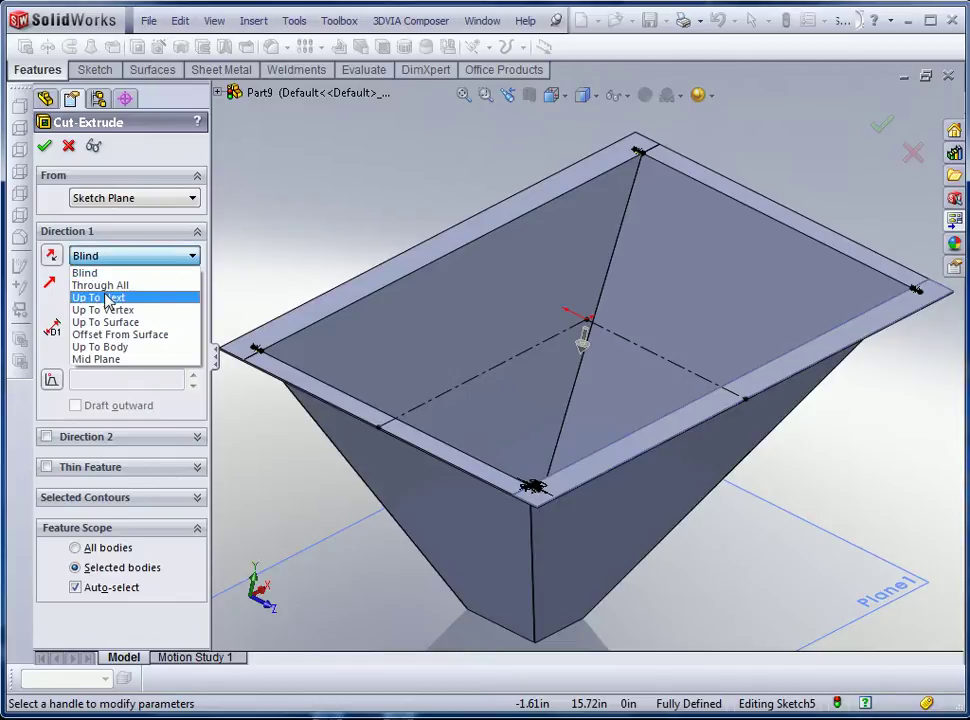
{"action": "left_click", "coordinate": [100, 285]}
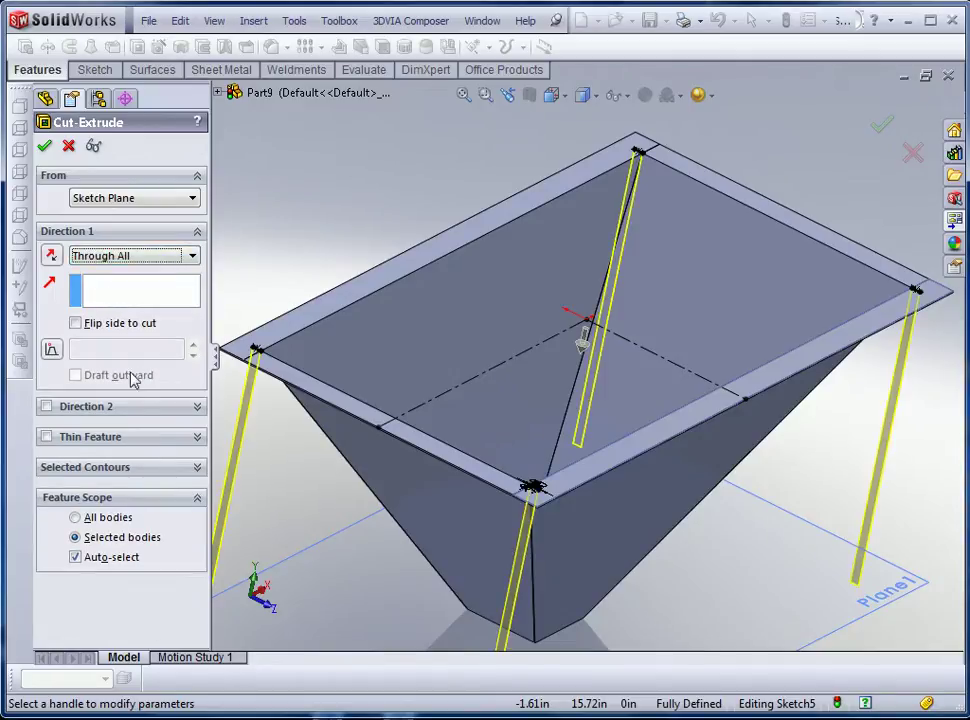
{"action": "left_click", "coordinate": [75, 557]}
{"action": "left_click", "coordinate": [320, 442]}
{"action": "left_click", "coordinate": [660, 502]}
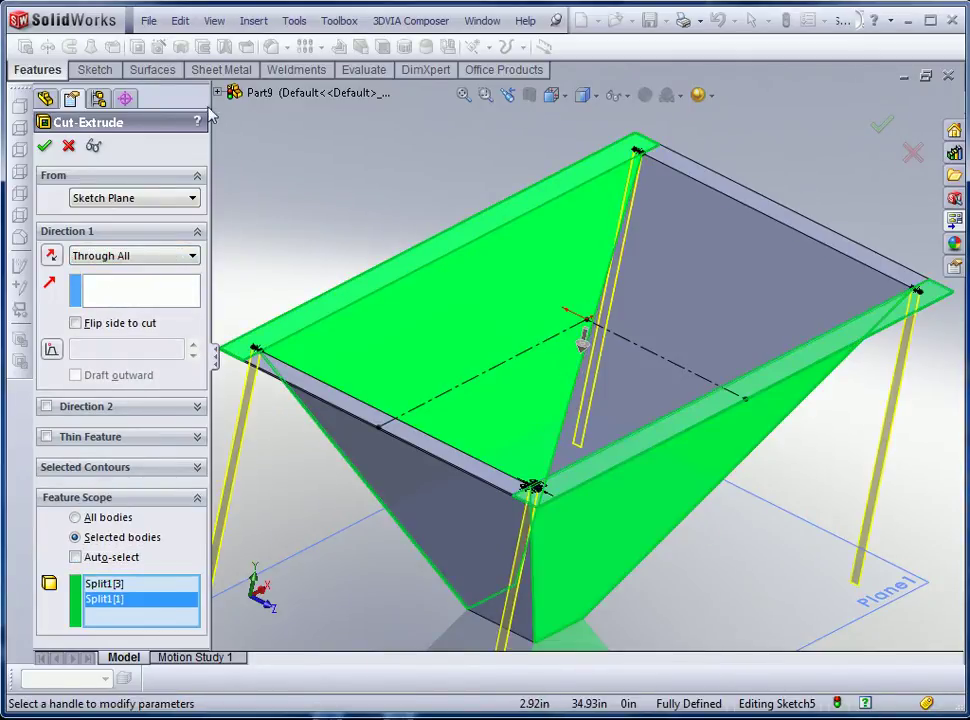
{"action": "left_click", "coordinate": [47, 149]}
Step: Convert the rear long wall to sheet metal from its inner face, with the flange edge as bend and 0.12 in thickness
{"action": "middle_click_drag", "start_coordinate": [358, 353], "coordinate": [381, 415]}
{"action": "scroll", "coordinate": [383, 423], "scroll_direction": "up", "scroll_amount": 3}
{"action": "middle_click_drag", "start_coordinate": [480, 401], "coordinate": [398, 331]}
{"action": "scroll", "coordinate": [398, 331], "scroll_direction": "down", "scroll_amount": 5}
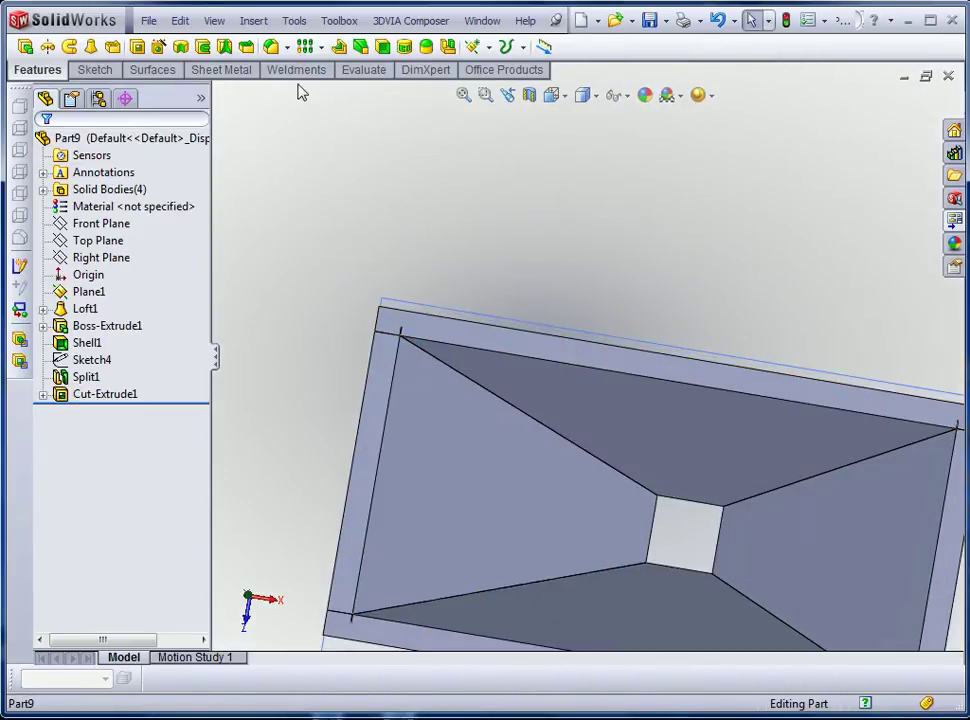
{"action": "left_click", "coordinate": [232, 70]}
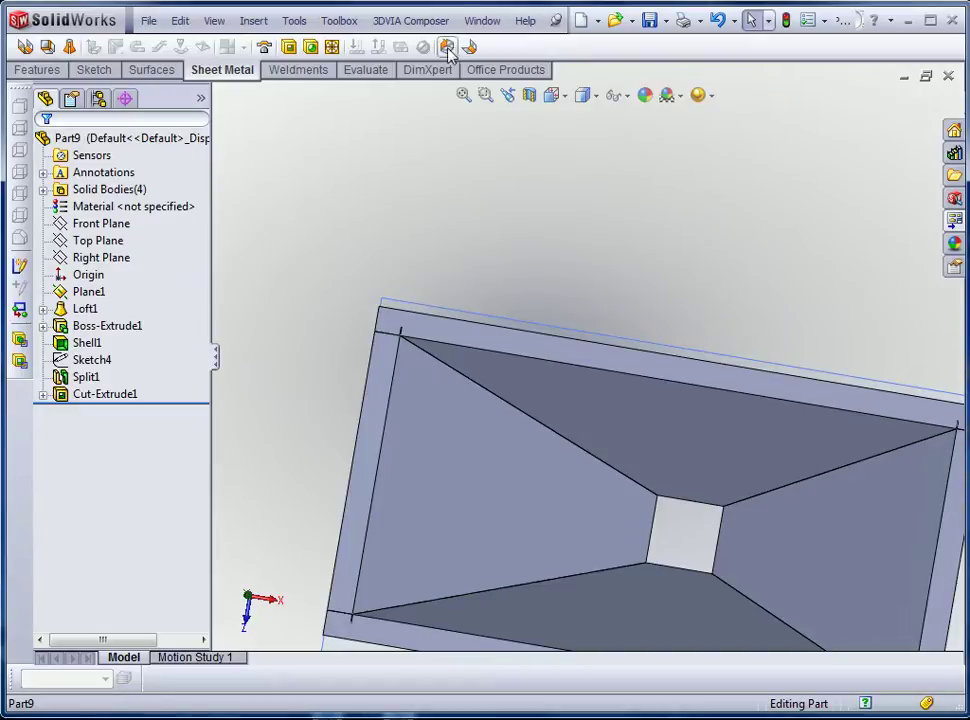
{"action": "scroll", "coordinate": [464, 480], "scroll_direction": "up", "scroll_amount": 2}
{"action": "middle_click_drag", "start_coordinate": [464, 480], "coordinate": [457, 355]}
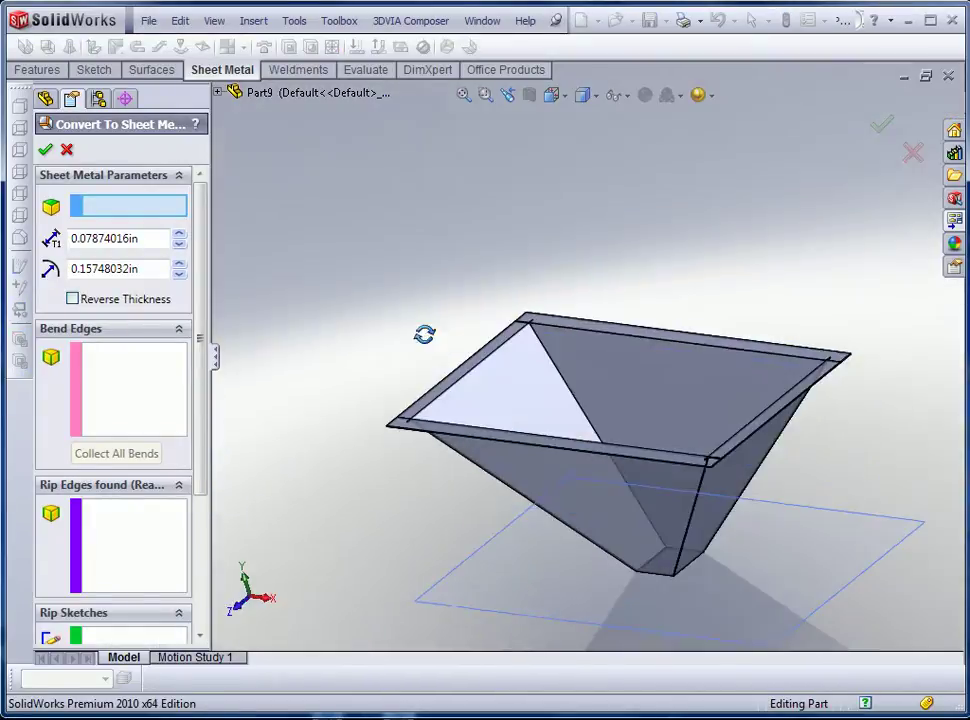
{"action": "left_click", "coordinate": [600, 376]}
{"action": "scroll", "coordinate": [613, 345], "scroll_direction": "down", "scroll_amount": 2}
{"action": "left_click", "coordinate": [615, 328]}
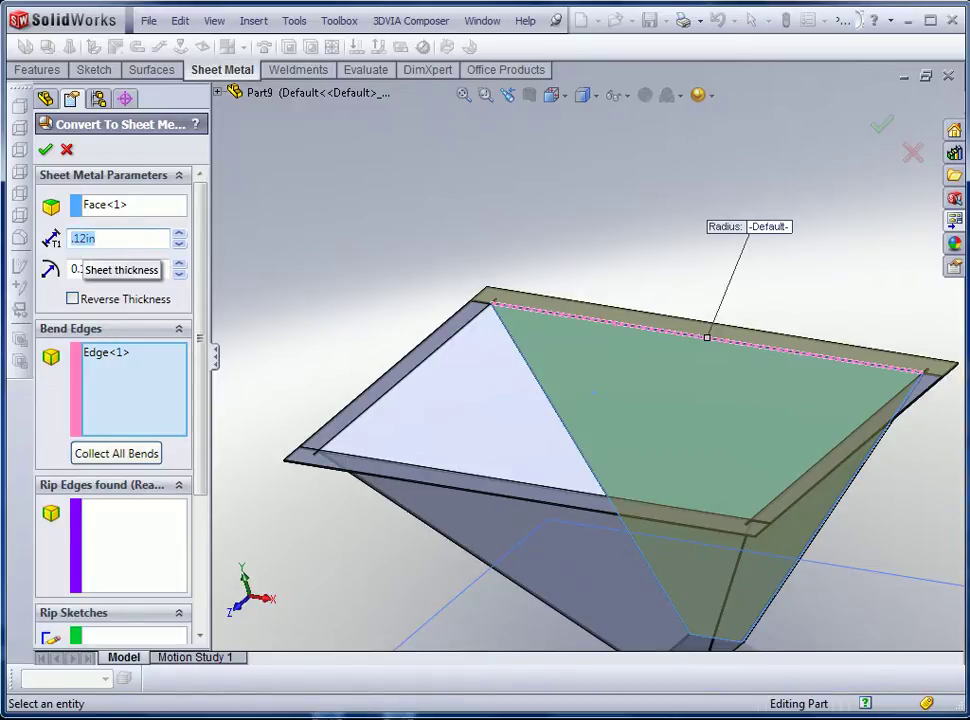
{"action": "left_click", "coordinate": [45, 150]}
Step: Convert the right short wall to sheet metal from its inner face, bending at the flange edge with 0.12 in thickness and 0.12 in radius
{"action": "middle_click_drag", "start_coordinate": [249, 292], "coordinate": [468, 459]}
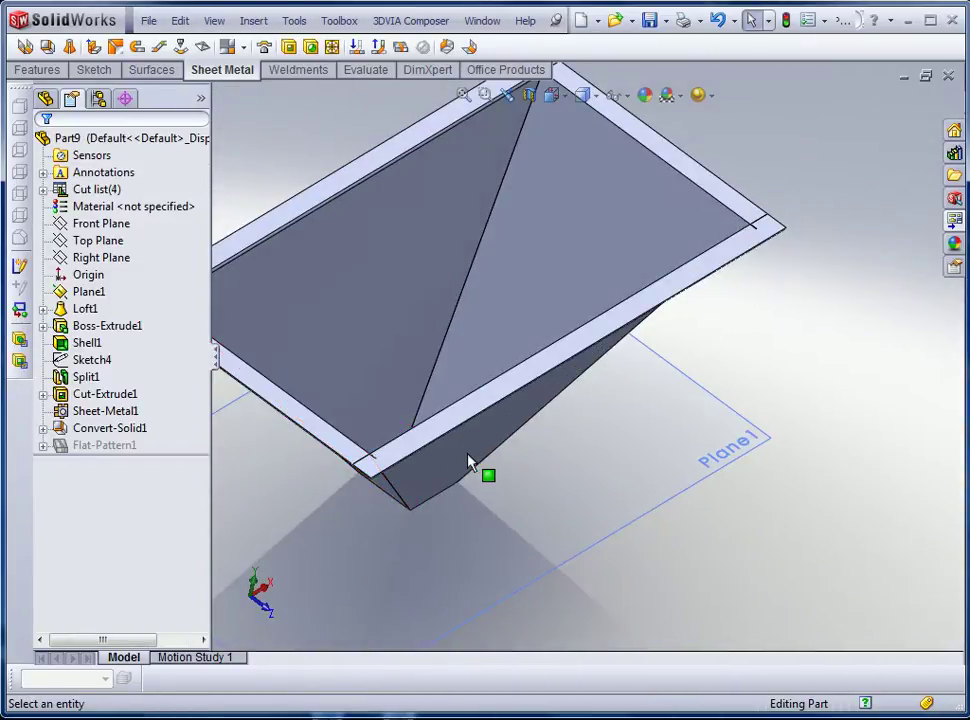
{"action": "key", "text": "Return"}
{"action": "left_click", "coordinate": [603, 190]}
{"action": "left_click", "coordinate": [637, 149]}
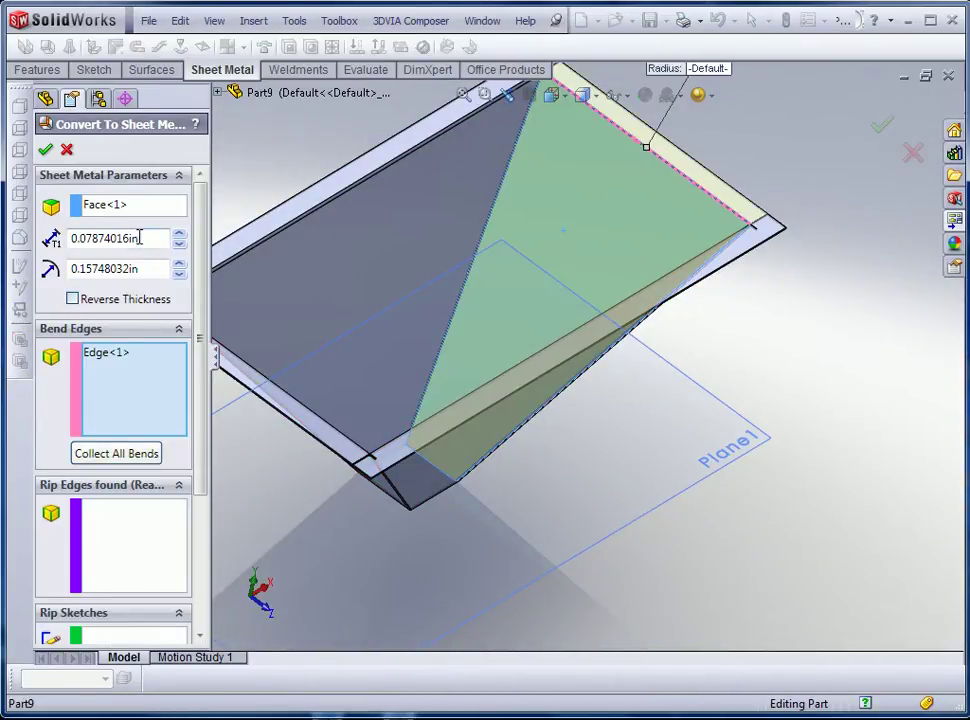
{"action": "type", "text": ".12in"}
{"action": "key", "text": "Tab"}
{"action": "type", "text": ".12in"}
{"action": "key", "text": "Tab"}
{"action": "middle_click_drag", "start_coordinate": [313, 475], "coordinate": [590, 420]}
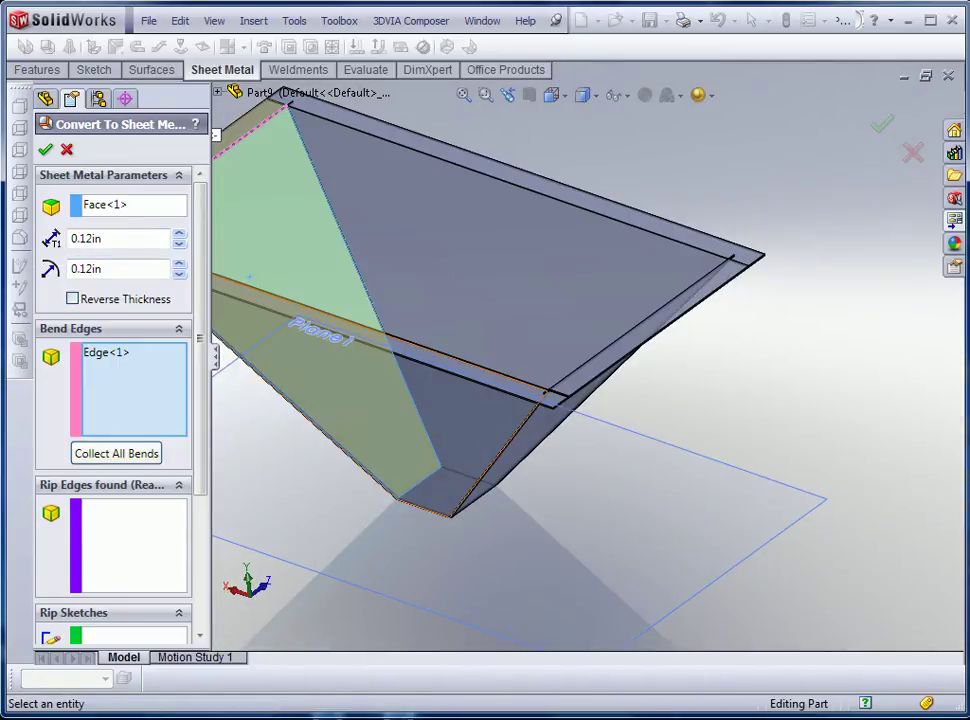
{"action": "left_click", "coordinate": [46, 151]}
Step: Convert the front long wall to sheet metal from its inner face, bending at the flange edge with 0.12 in thickness and radius
{"action": "key", "text": "Return"}
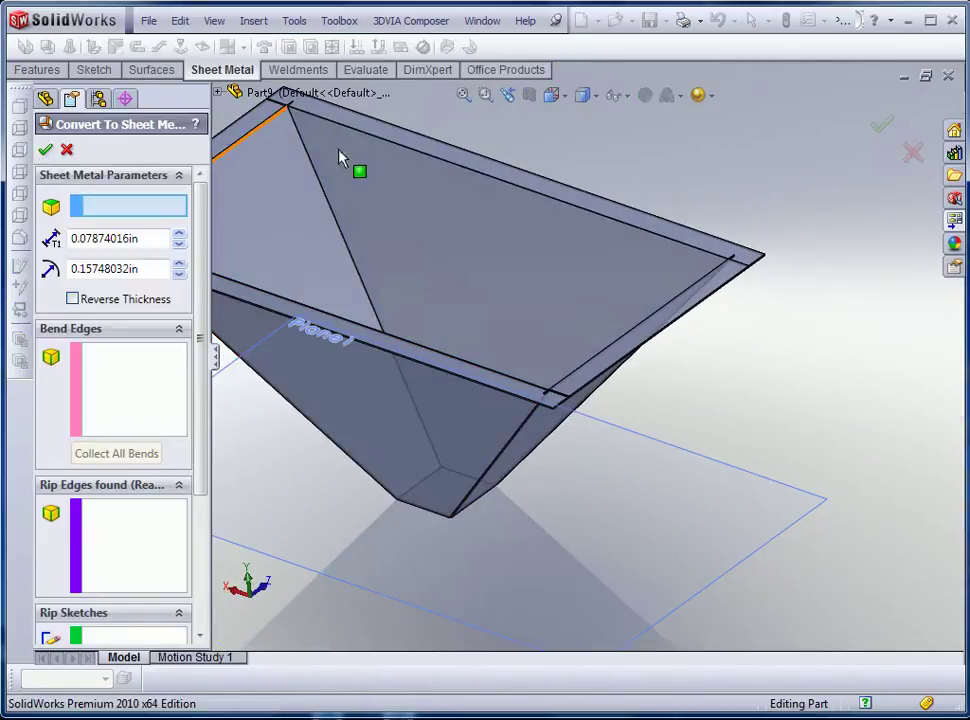
{"action": "left_click", "coordinate": [455, 203]}
{"action": "left_click", "coordinate": [455, 172]}
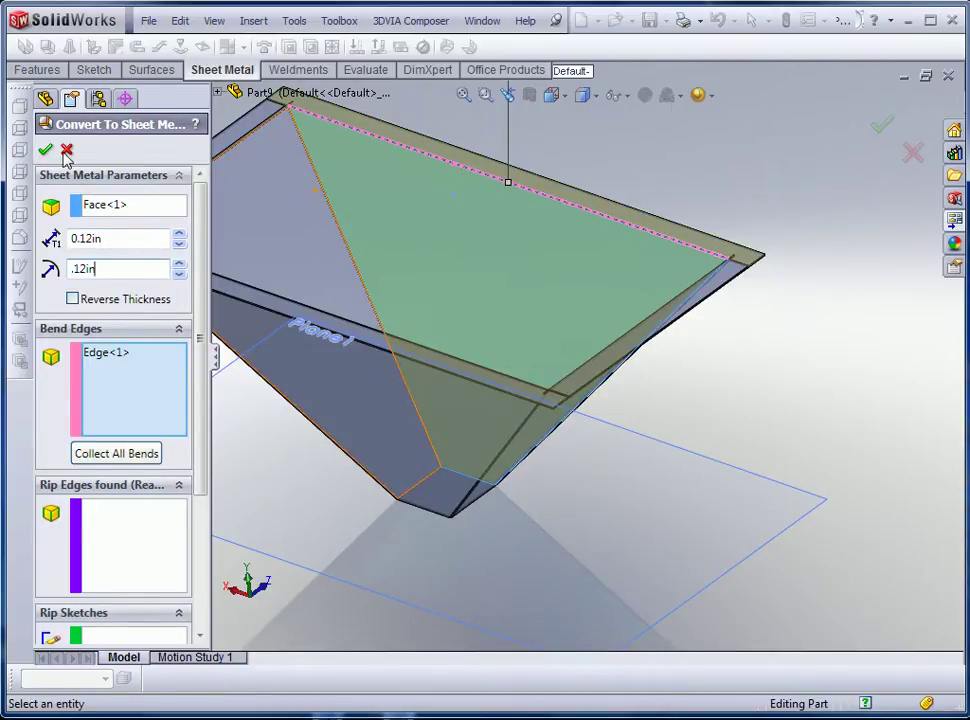
{"action": "key", "text": "Return"}
Step: Convert the left short wall to sheet metal from its inner face, with the flange edge as bend and 0.12 in entered
{"action": "key", "text": "Return"}
{"action": "middle_click_drag", "start_coordinate": [300, 422], "coordinate": [515, 402]}
{"action": "left_click", "coordinate": [530, 183]}
{"action": "left_click", "coordinate": [541, 157]}
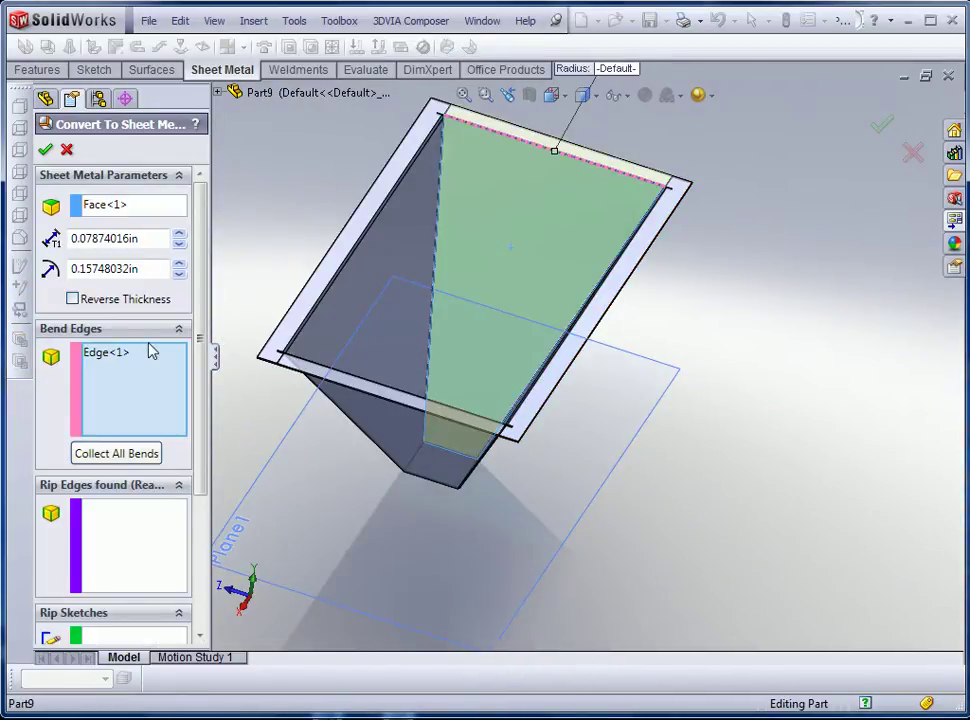
{"action": "key", "text": "Tab"}
{"action": "type", "text": ".12in"}
{"action": "left_click", "coordinate": [45, 149]}
Step: Flatten the rear long wall and the left short wall in turn to check their flat patterns, and return to the folded model
{"action": "middle_click_drag", "start_coordinate": [300, 400], "coordinate": [28, 455]}
{"action": "middle_click_drag", "start_coordinate": [400, 300], "coordinate": [513, 325]}
{"action": "left_click", "coordinate": [483, 296]}
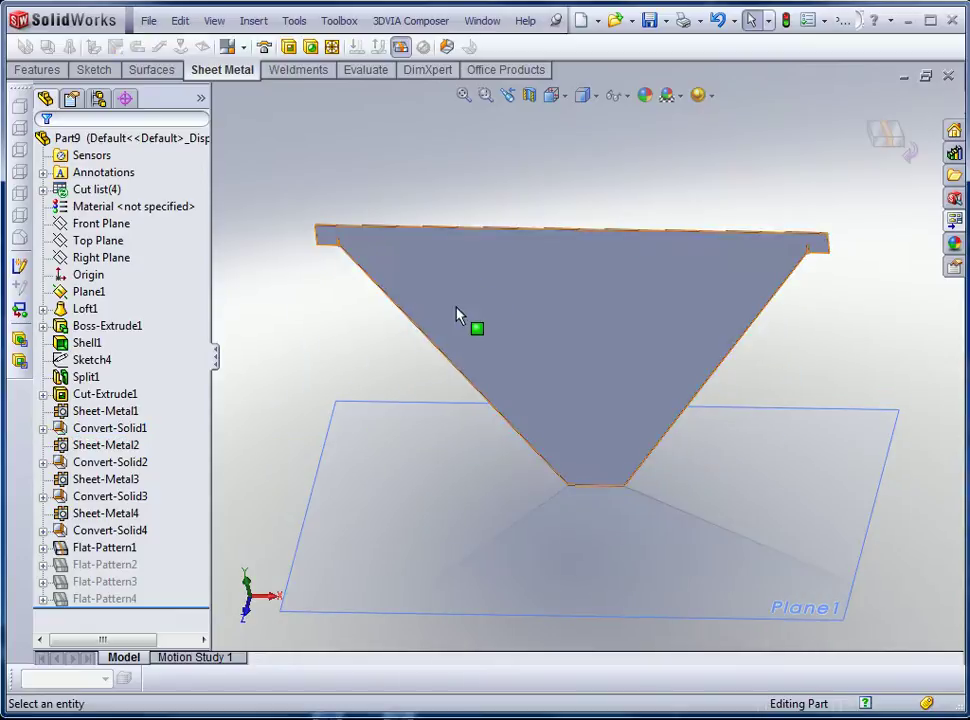
{"action": "middle_click_drag", "start_coordinate": [457, 312], "coordinate": [480, 296]}
{"action": "middle_click_drag", "start_coordinate": [400, 94], "coordinate": [440, 200]}
{"action": "left_click", "coordinate": [460, 165]}
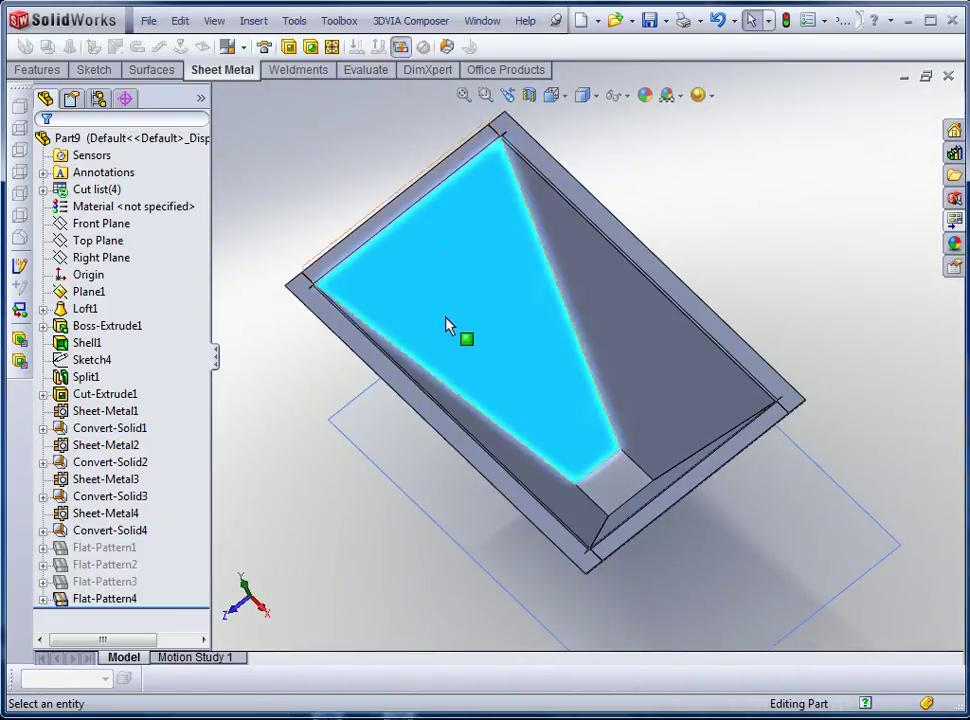
{"action": "left_click", "coordinate": [400, 47]}
{"action": "scroll", "coordinate": [446, 325], "scroll_direction": "down", "scroll_amount": 5}
{"action": "scroll", "coordinate": [376, 295], "scroll_direction": "up", "scroll_amount": 3}
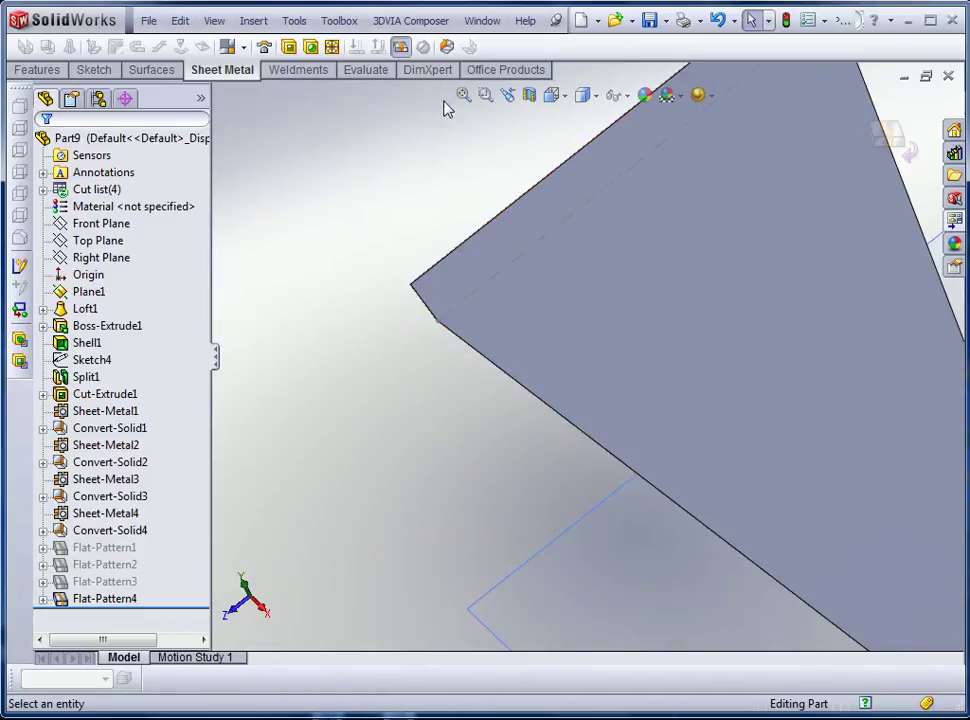
{"action": "left_click", "coordinate": [400, 47]}
Step: Examine the bends and the relief slot at the flange corner up close
{"action": "scroll", "coordinate": [490, 400], "scroll_direction": "down", "scroll_amount": 6}
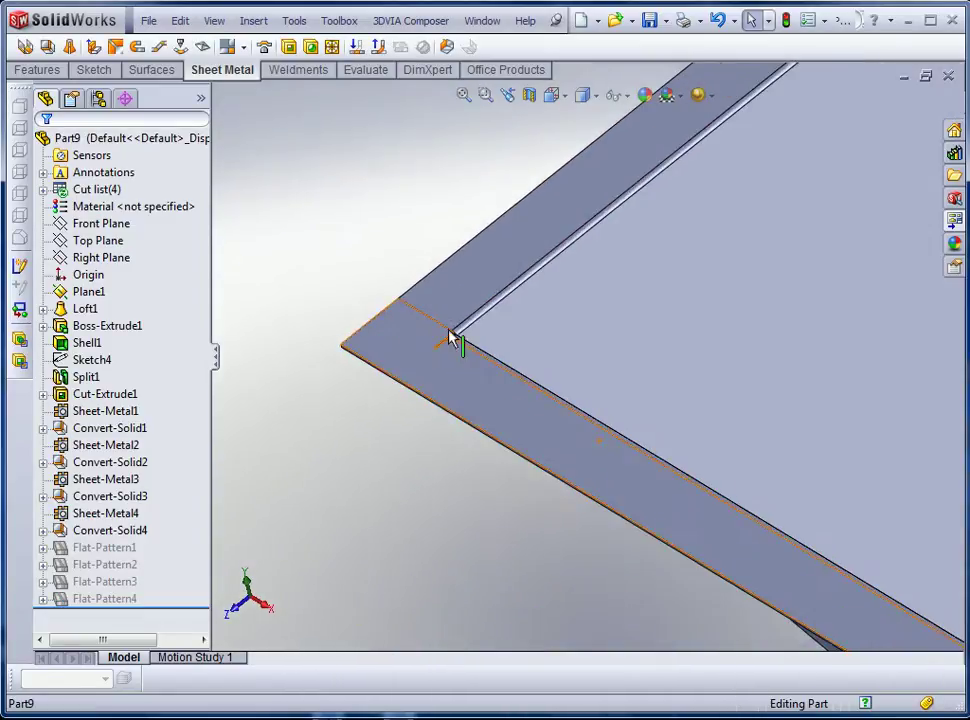
{"action": "scroll", "coordinate": [512, 350], "scroll_direction": "down", "scroll_amount": 2}
{"action": "middle_click_drag", "start_coordinate": [522, 325], "coordinate": [578, 332]}
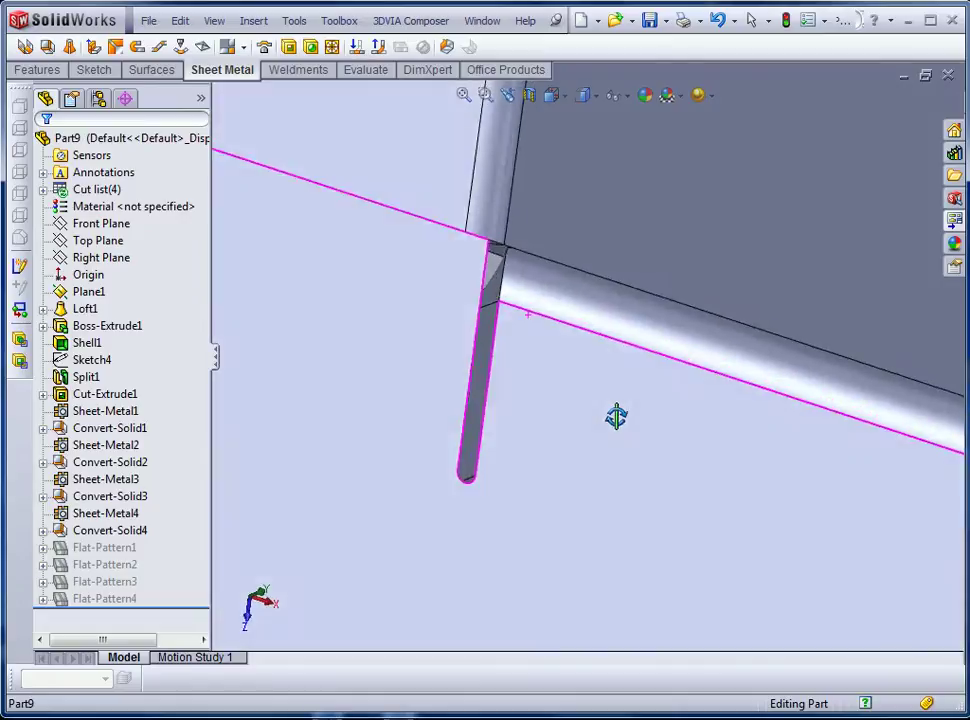
{"action": "mouse_move", "coordinate": [619, 424]}
{"action": "middle_mouse_down"}
{"action": "mouse_move", "coordinate": [583, 427]}
{"action": "mouse_move", "coordinate": [550, 398]}
{"action": "mouse_move", "coordinate": [620, 430]}
{"action": "middle_mouse_up"}
{"action": "scroll", "coordinate": [622, 428], "scroll_direction": "up", "scroll_amount": 8}
Step: Sketch a straight slot about 0.61 by 1.47 in on the front flange's top face, across its width near the right corner
{"action": "middle_click_drag", "start_coordinate": [660, 342], "coordinate": [671, 379], "text": "ctrl"}
{"action": "scroll", "coordinate": [650, 395], "scroll_direction": "down", "scroll_amount": 5}
{"action": "left_click", "coordinate": [682, 390]}
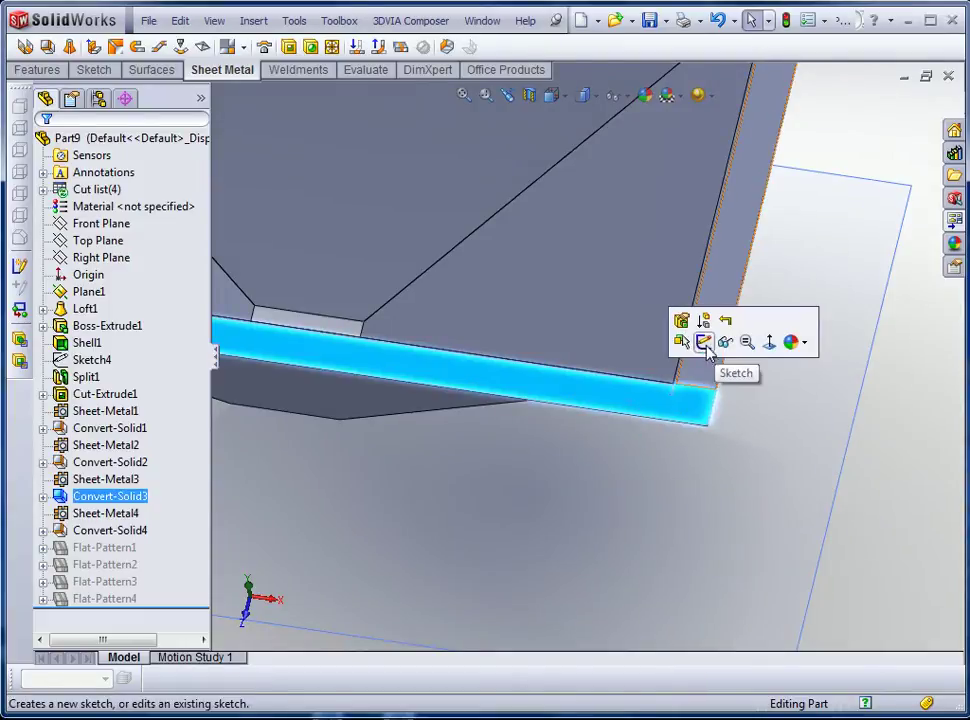
{"action": "left_click", "coordinate": [704, 342]}
{"action": "left_click", "coordinate": [741, 459]}
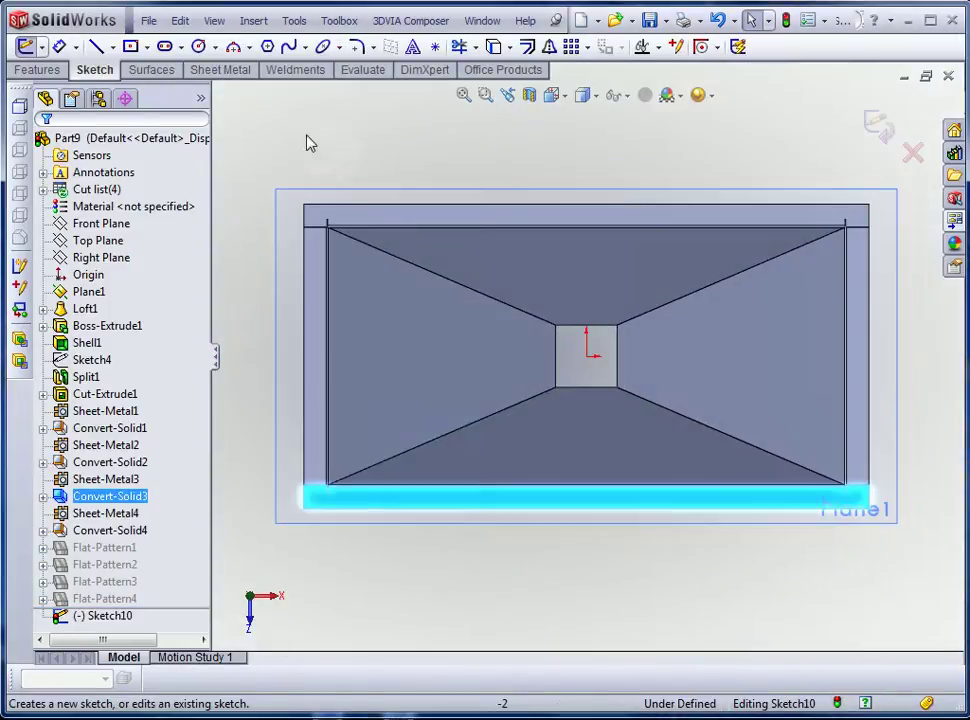
{"action": "left_click", "coordinate": [165, 47]}
{"action": "scroll", "coordinate": [877, 552], "scroll_direction": "down", "scroll_amount": 8}
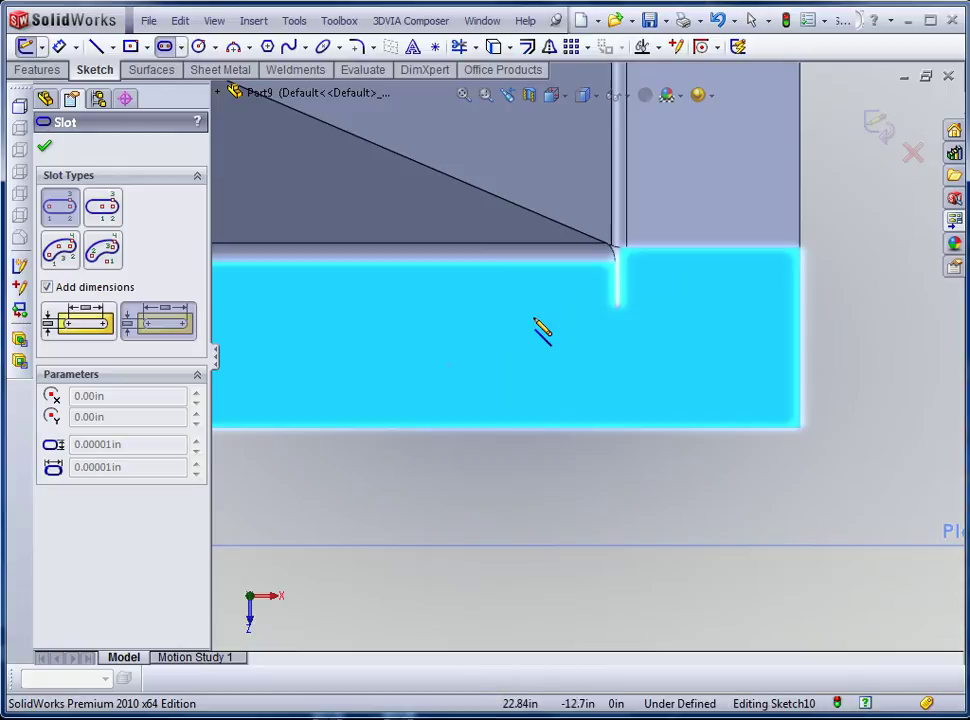
{"action": "left_click", "coordinate": [532, 317]}
{"action": "left_click", "coordinate": [533, 392]}
{"action": "left_click", "coordinate": [557, 393]}
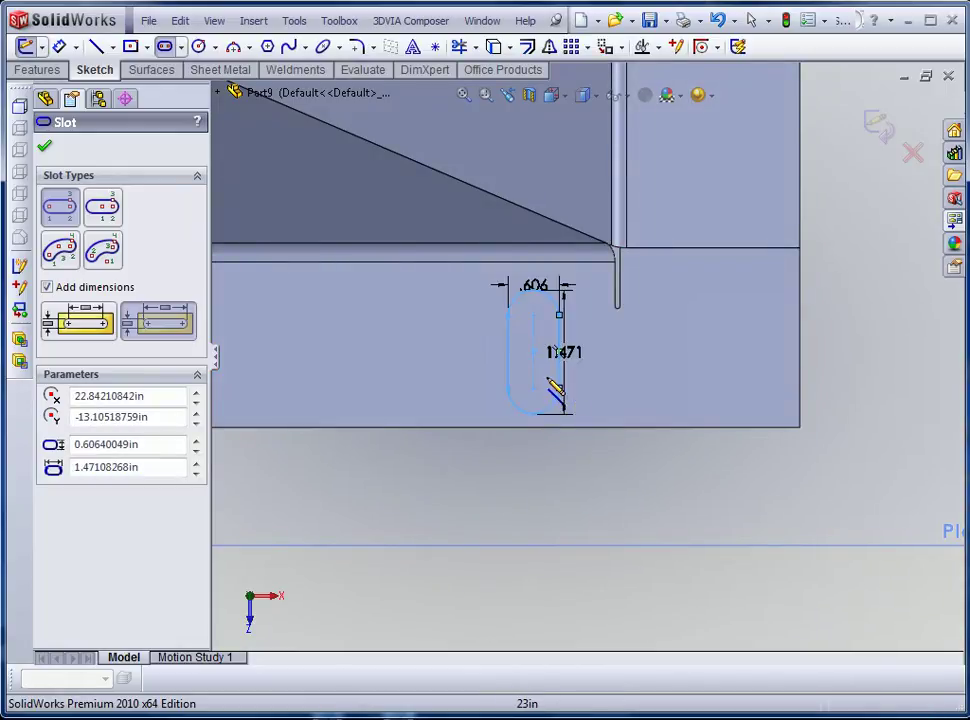
{"action": "key", "text": "Escape"}
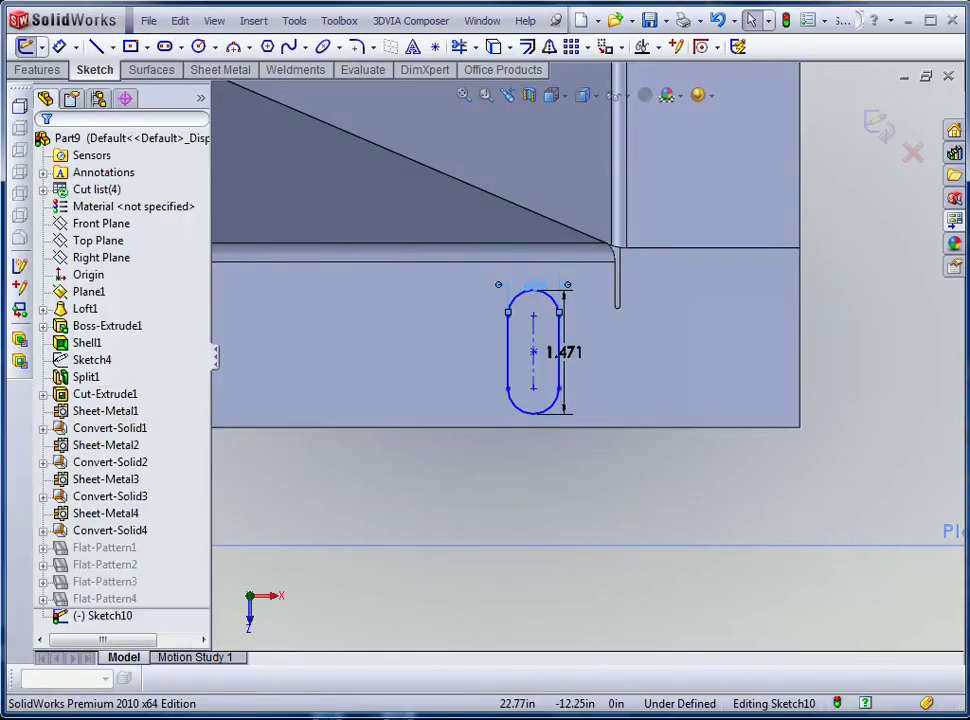
Step: Set the slot's width to 0.5 in and its overall length to 0.75 in
{"action": "double_click", "coordinate": [530, 283]}
{"action": "type", "text": "0.5"}
{"action": "key", "text": "Return"}
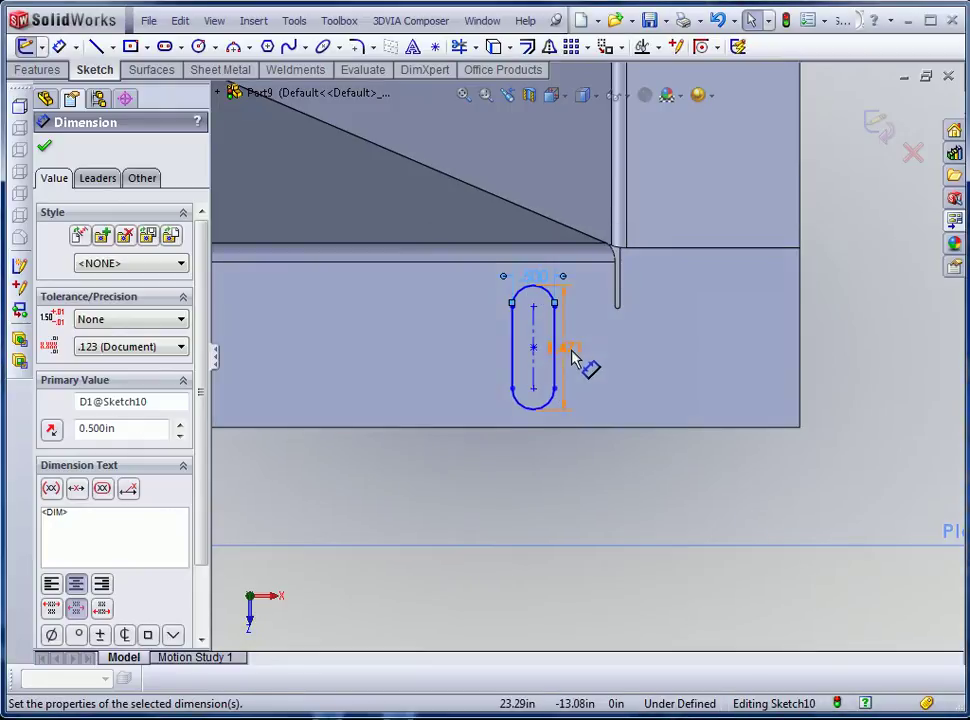
{"action": "double_click", "coordinate": [569, 350]}
{"action": "type", "text": ".75"}
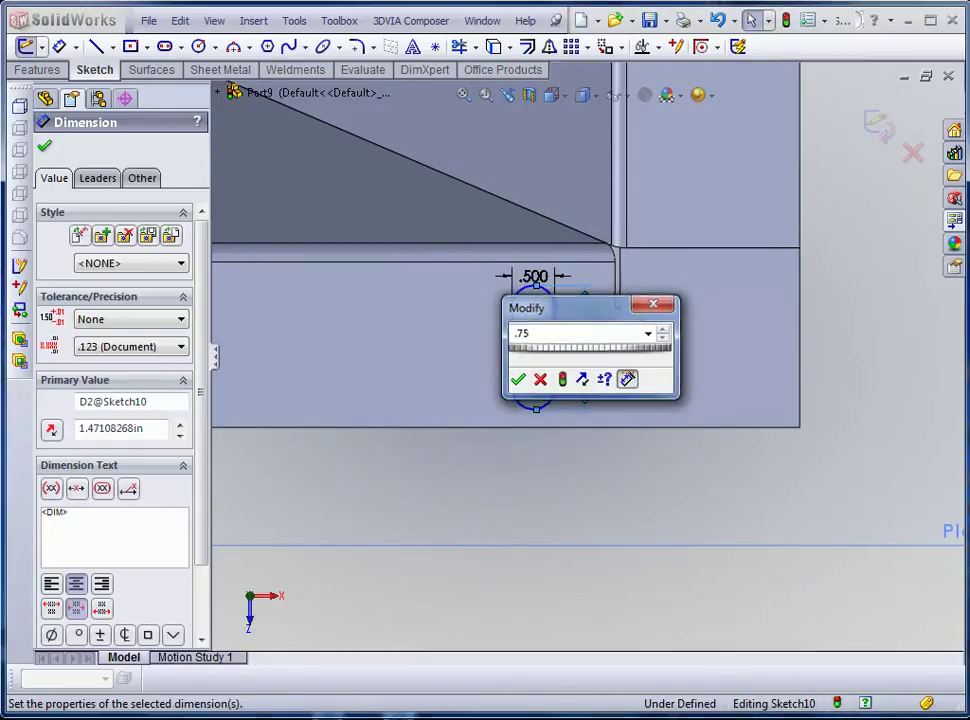
{"action": "key", "text": "Return"}
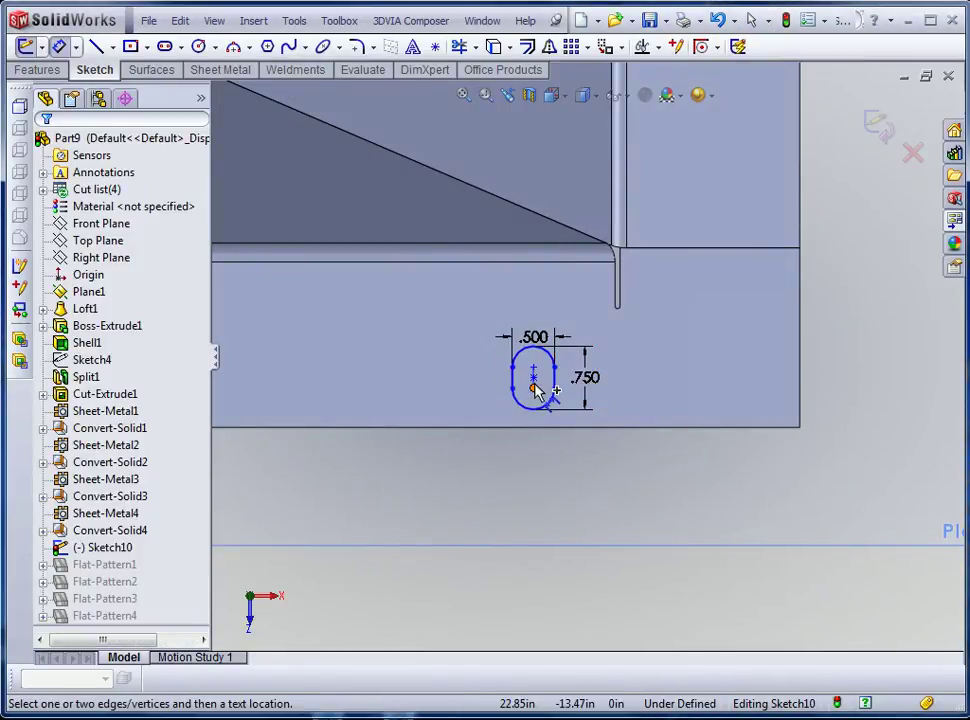
Step: Dimension the slot's centre 0.875 in from the front flange's outer long edge
{"action": "left_click", "coordinate": [537, 392]}
{"action": "left_click", "coordinate": [546, 394]}
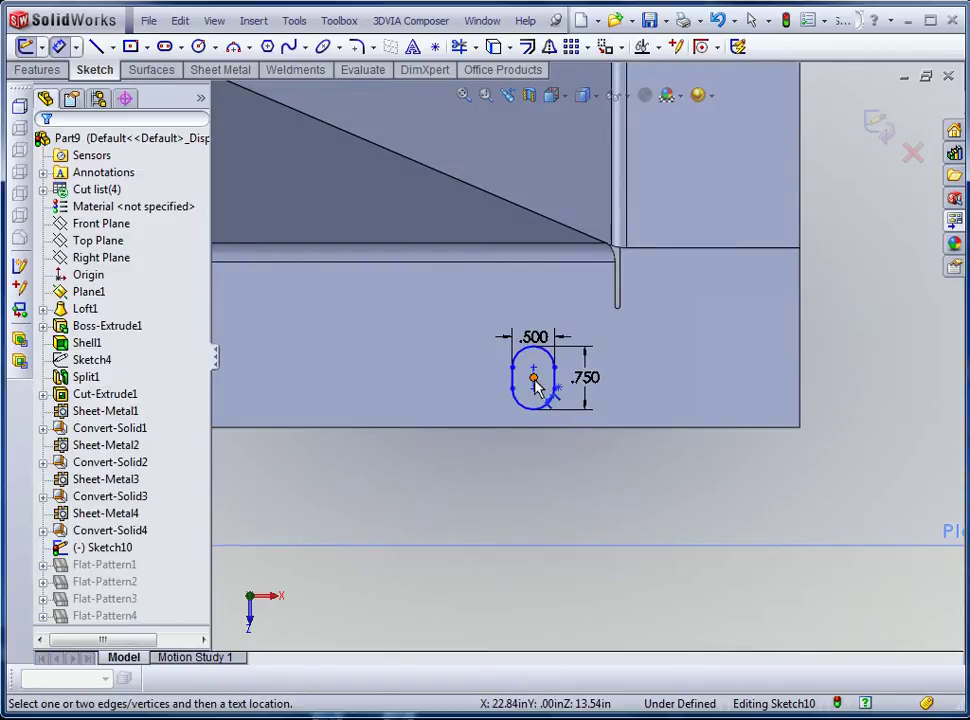
{"action": "left_click", "coordinate": [537, 390]}
{"action": "left_click", "coordinate": [578, 427]}
{"action": "left_click", "coordinate": [892, 405]}
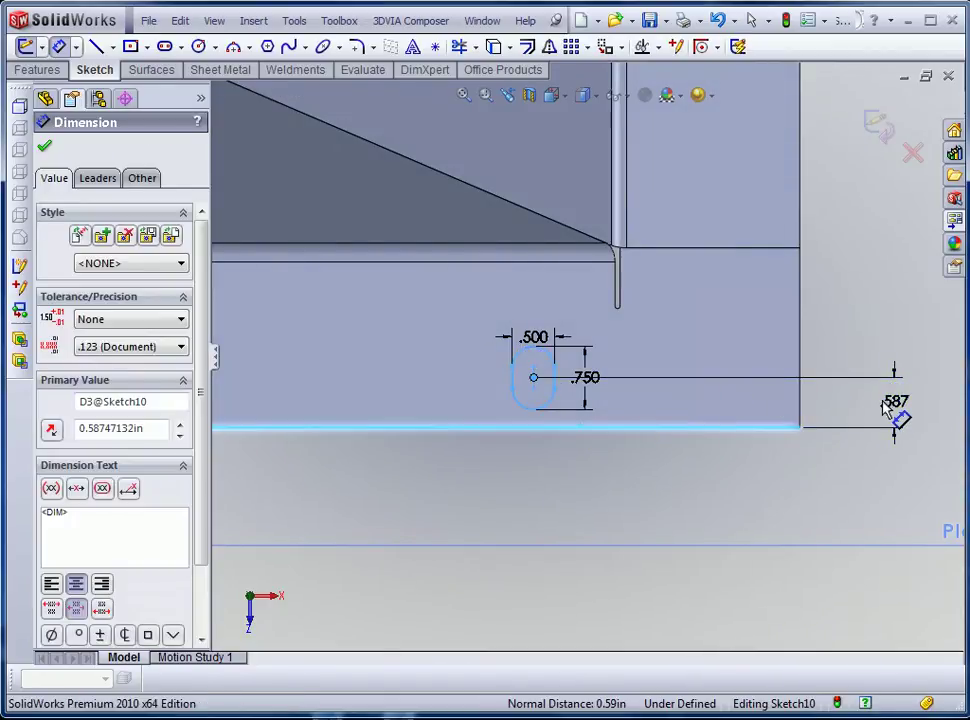
{"action": "type", "text": ".875"}
{"action": "key", "text": "Return"}
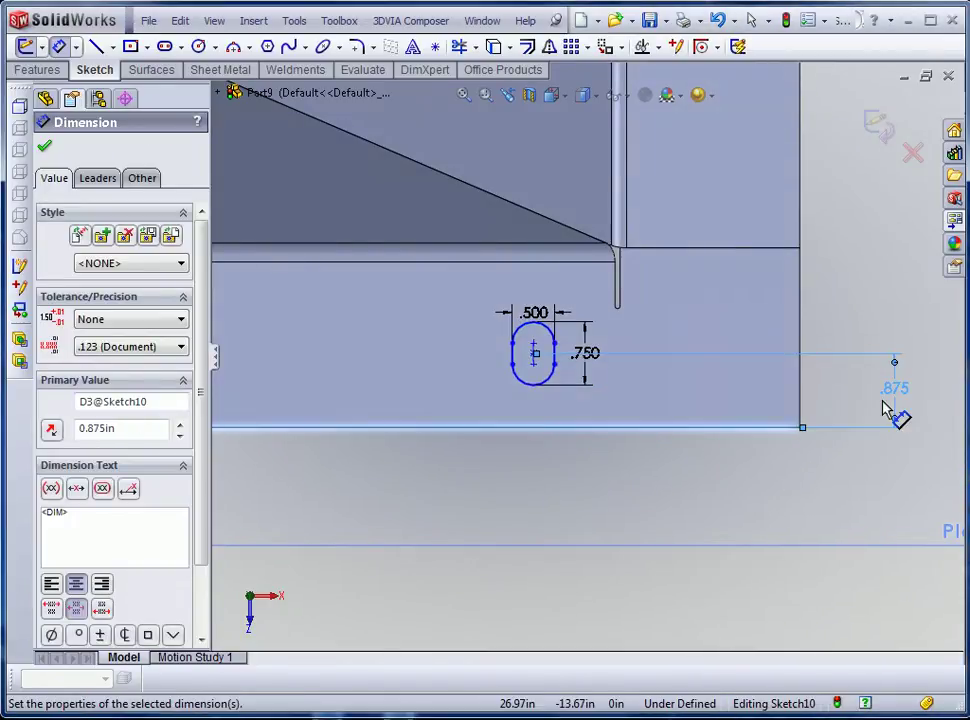
Step: Dimension the slot's centre 2 in from the right end edge of the front flange
{"action": "left_click", "coordinate": [550, 363]}
{"action": "left_click", "coordinate": [799, 396]}
{"action": "left_click", "coordinate": [701, 509]}
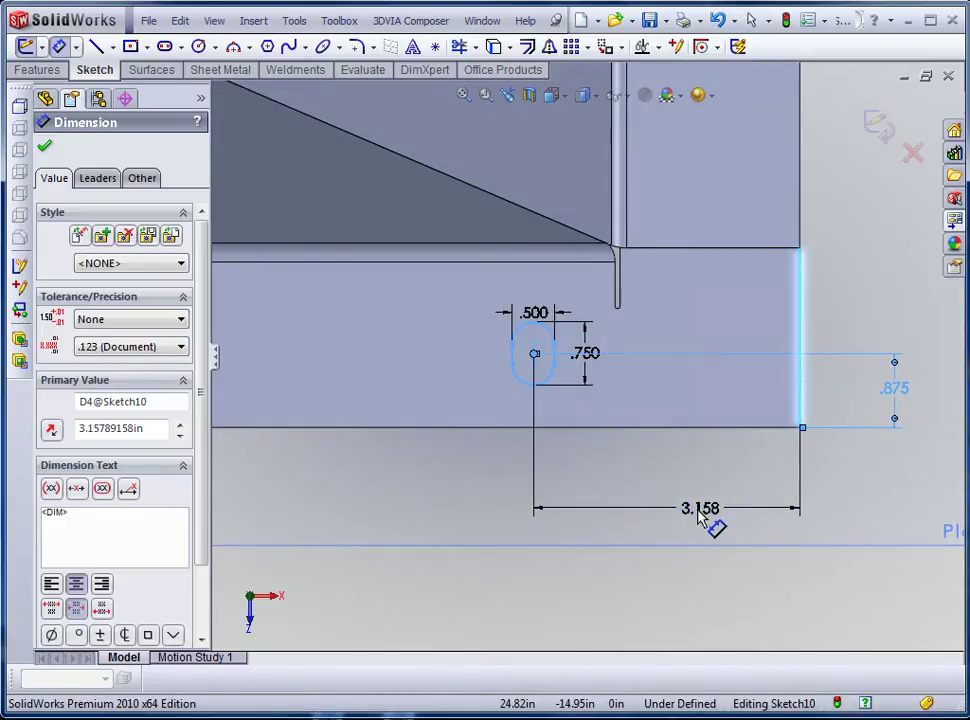
{"action": "type", "text": "2"}
{"action": "key", "text": "Return"}
{"action": "key", "text": "Escape"}
Step: Show the hopper in isometric view and hide the reference plane Plane1
{"action": "scroll", "coordinate": [448, 526], "scroll_direction": "up", "scroll_amount": 7}
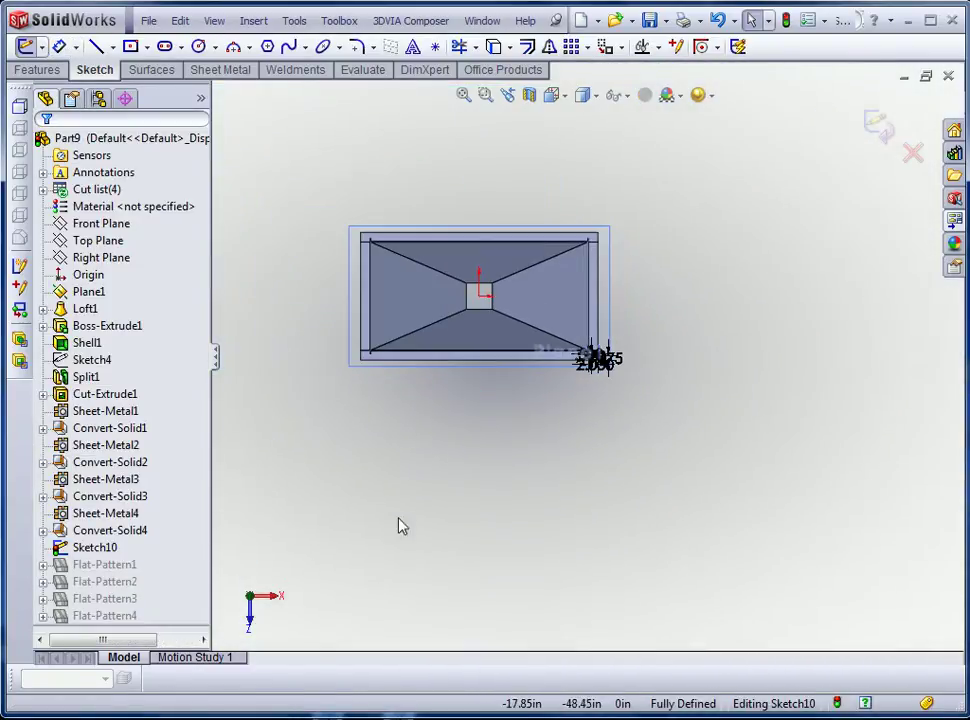
{"action": "key", "text": "ctrl+7"}
{"action": "left_click", "coordinate": [393, 349]}
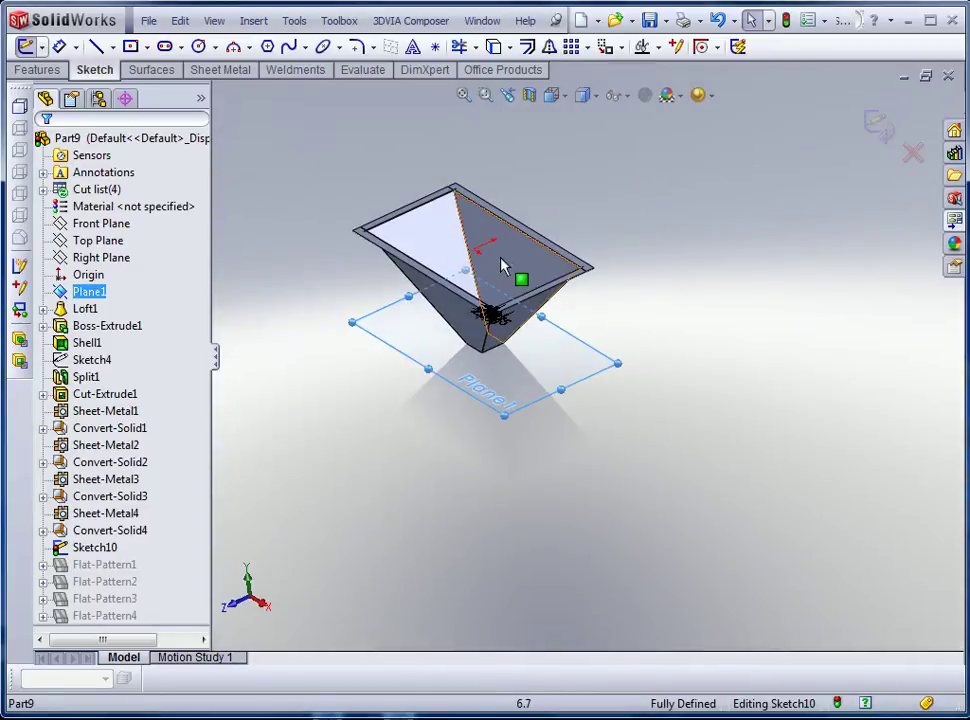
{"action": "right_click", "coordinate": [95, 292]}
{"action": "left_click", "coordinate": [127, 267]}
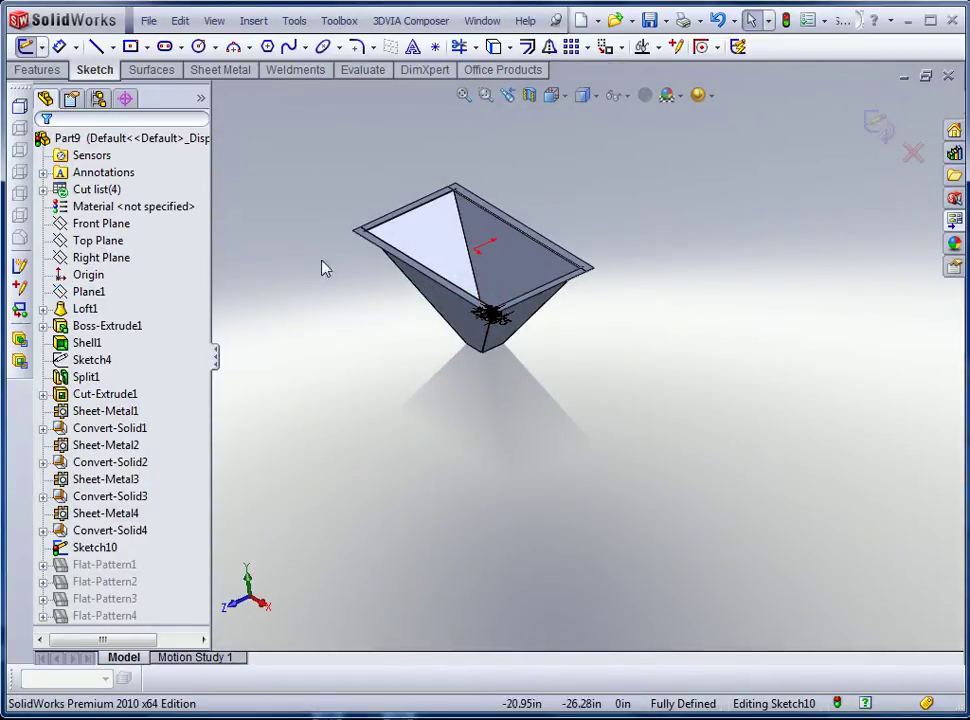
Step: Cut the slot with its depth linked to thickness, automatic body selection off and only the front long wall in the feature scope
{"action": "left_click", "coordinate": [34, 71]}
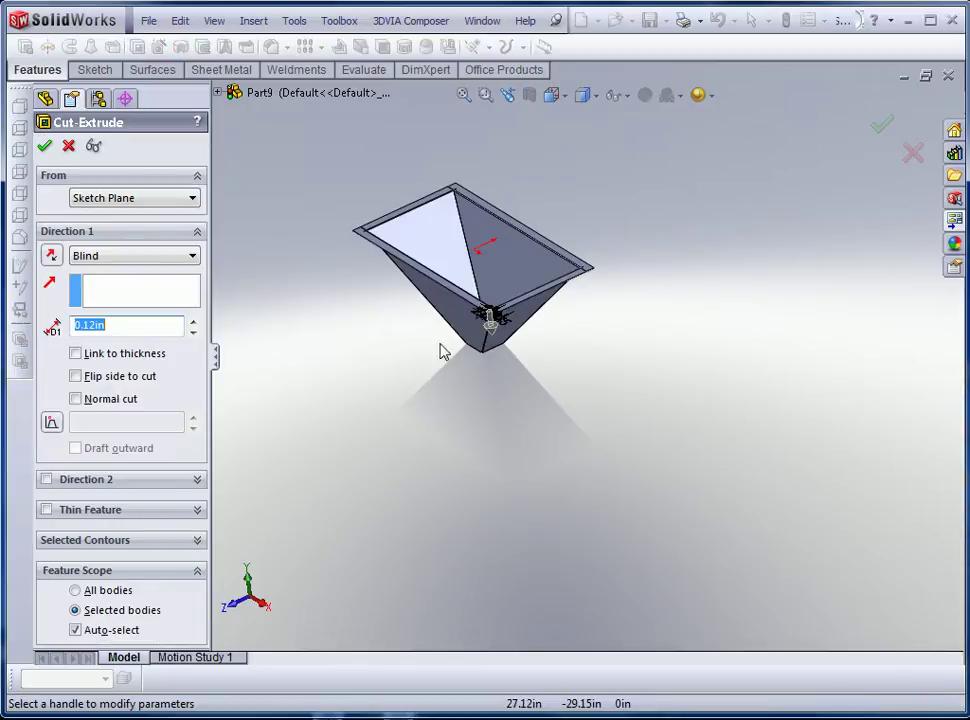
{"action": "scroll", "coordinate": [463, 325], "scroll_direction": "down", "scroll_amount": 8}
{"action": "left_click", "coordinate": [94, 355]}
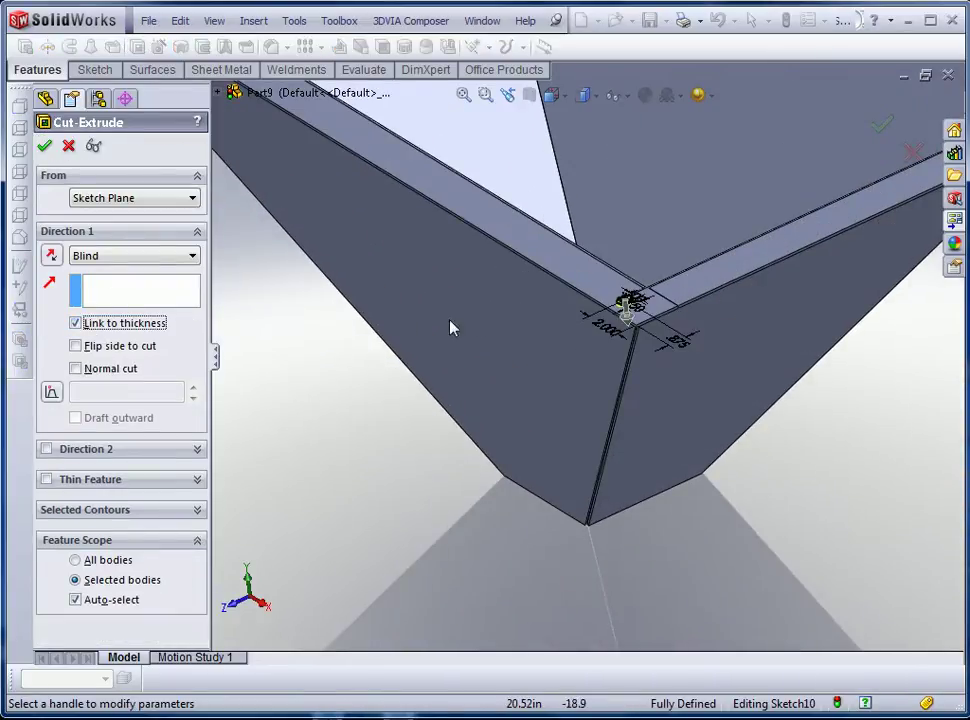
{"action": "left_click", "coordinate": [75, 600]}
{"action": "left_click", "coordinate": [461, 381]}
{"action": "left_click", "coordinate": [44, 146]}
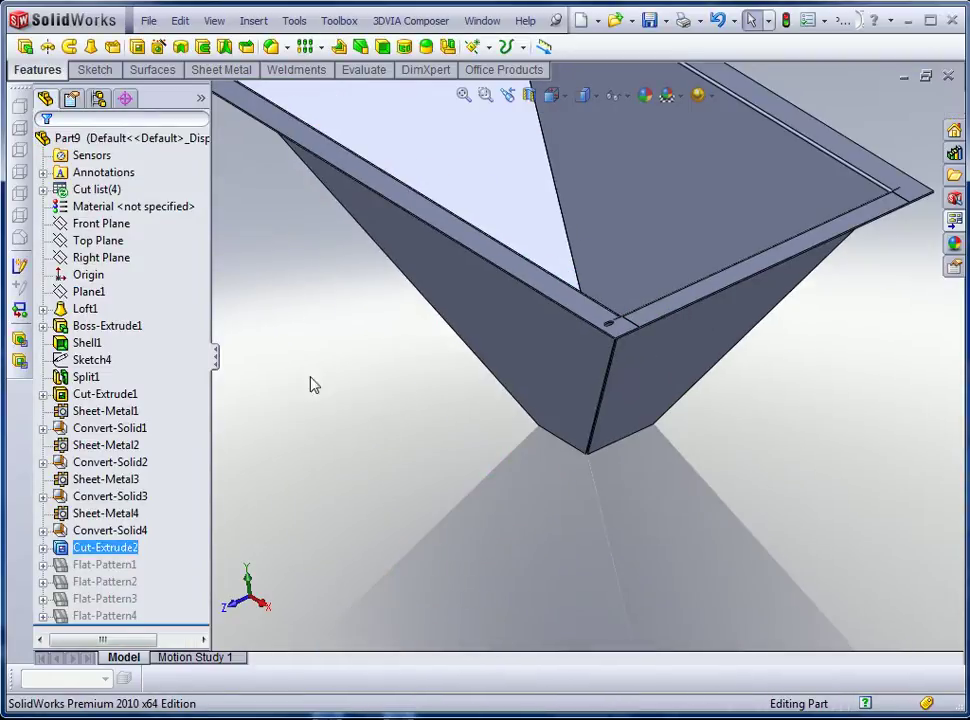
Step: Fill-pattern the slot cut over the front flange face in a square layout with 4 in target spacing
{"action": "left_click", "coordinate": [321, 47]}
{"action": "left_click", "coordinate": [355, 181]}
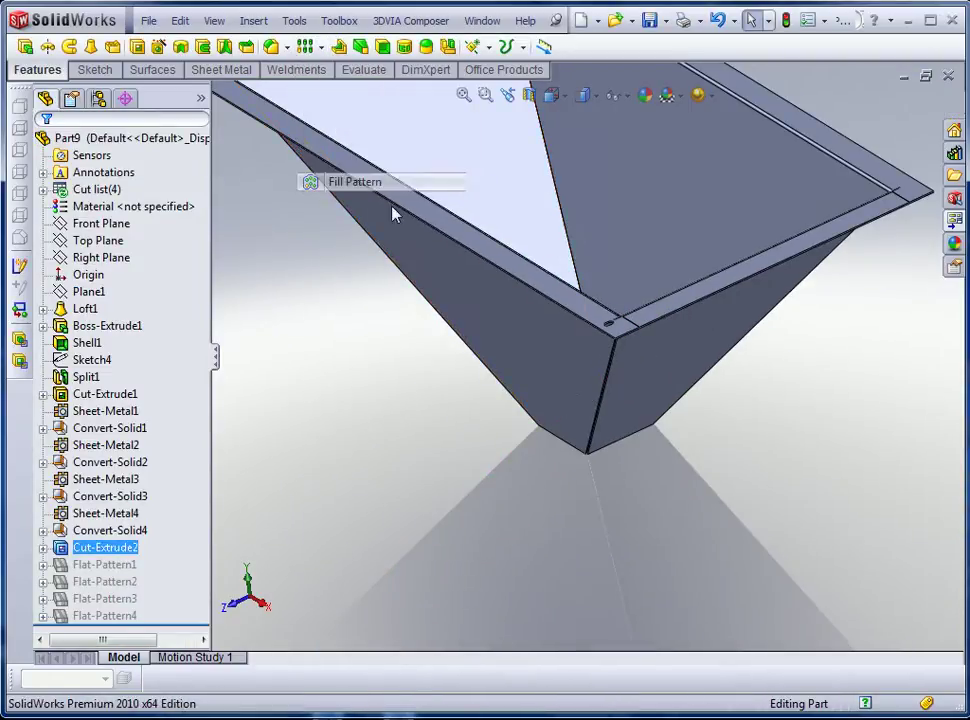
{"action": "left_click", "coordinate": [565, 298]}
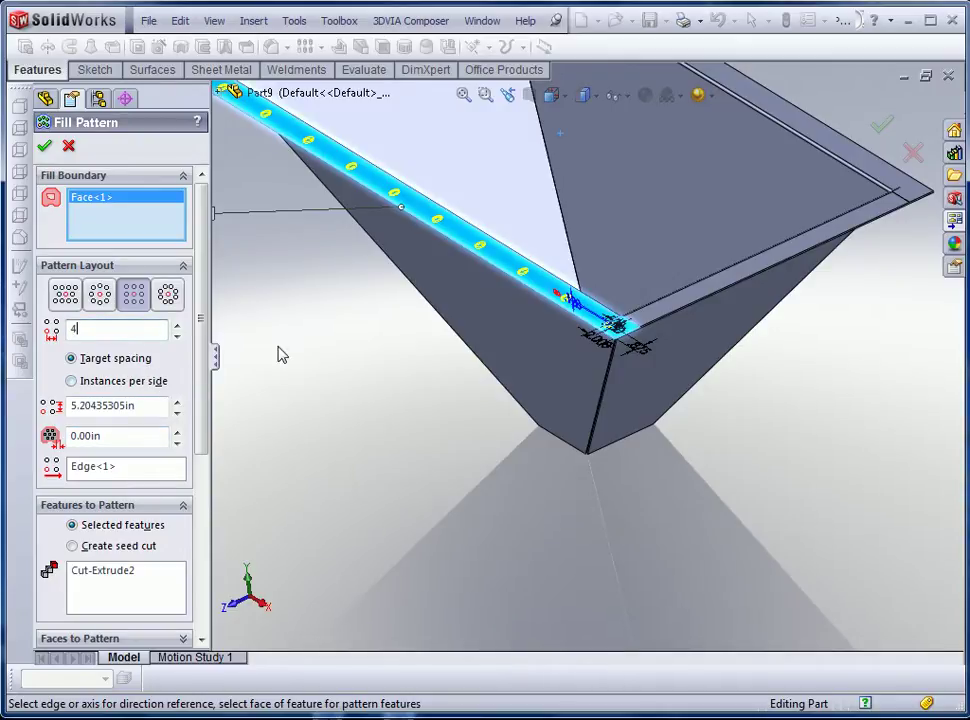
{"action": "key", "text": "Return"}
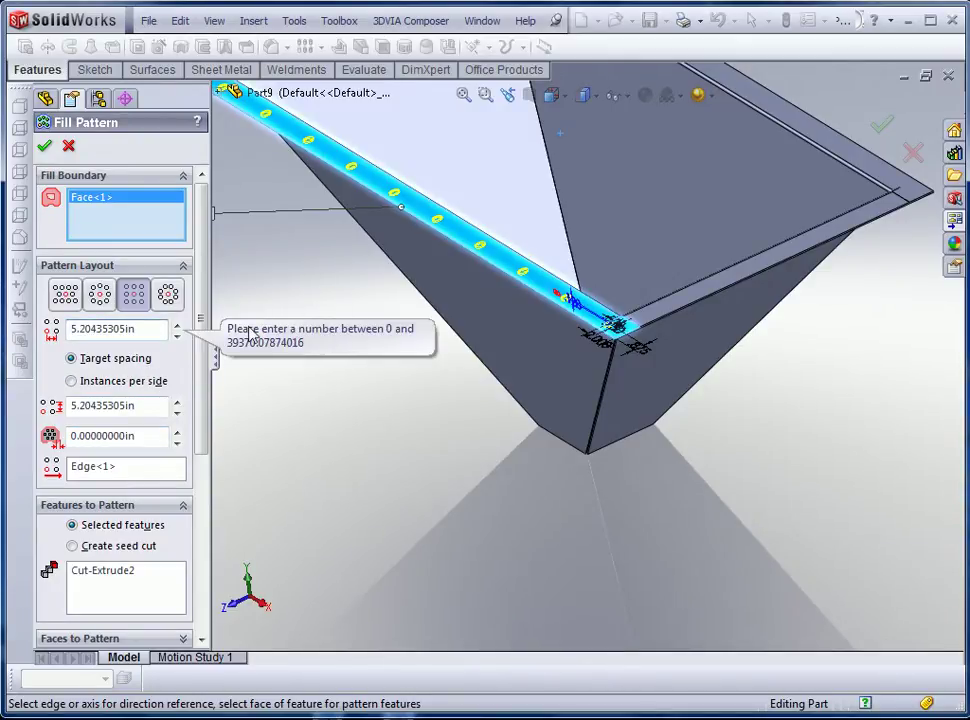
{"action": "scroll", "coordinate": [317, 283], "scroll_direction": "up", "scroll_amount": 3}
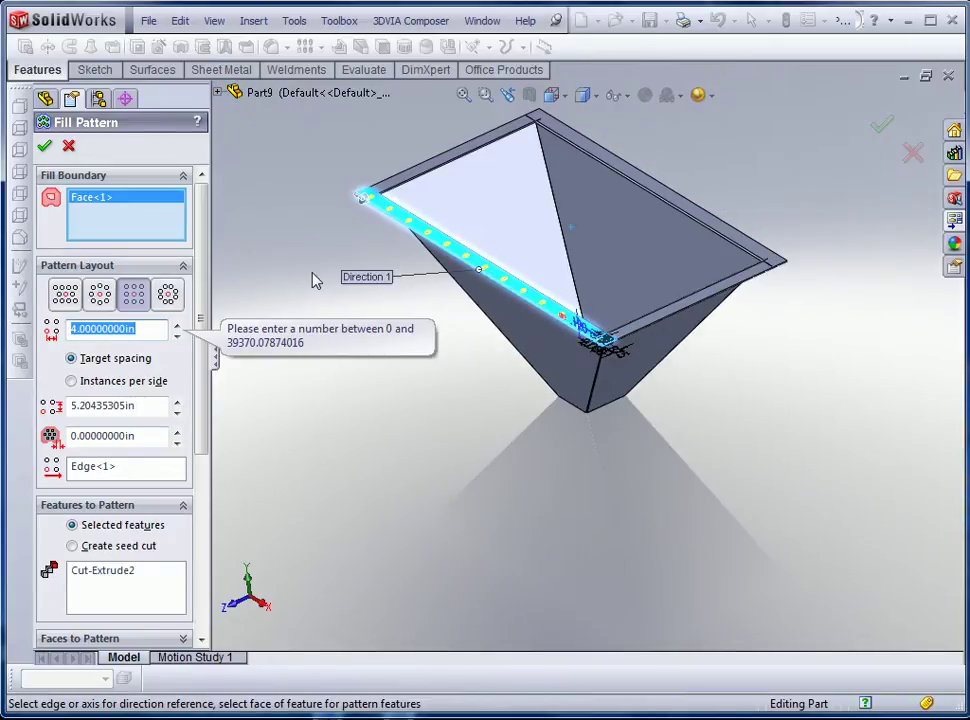
{"action": "scroll", "coordinate": [326, 257], "scroll_direction": "down", "scroll_amount": 3}
{"action": "left_click", "coordinate": [44, 147]}
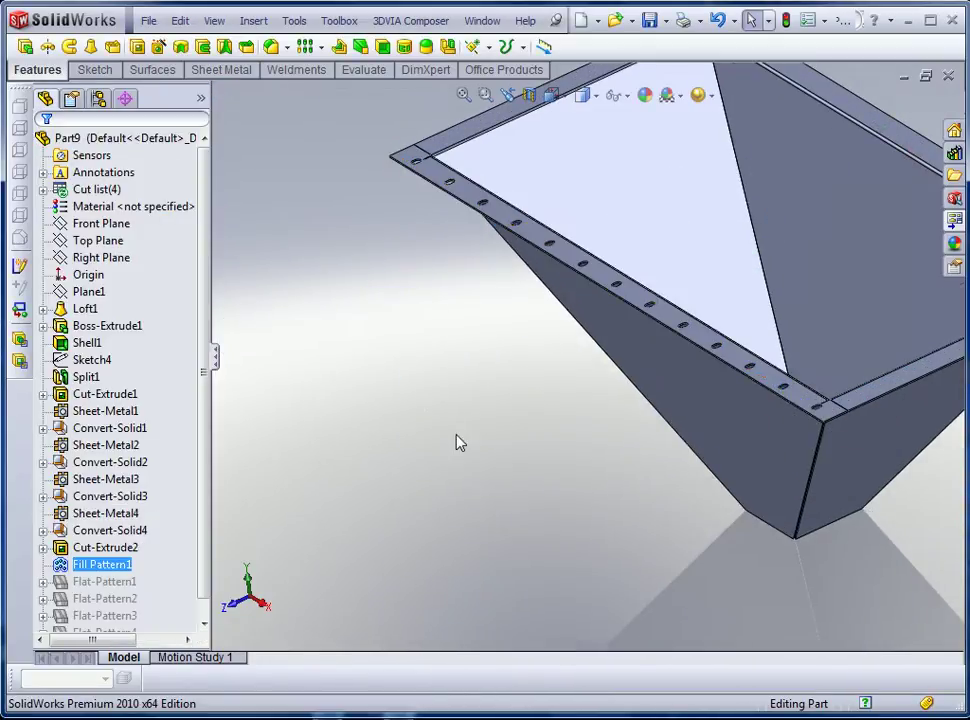
Step: Copy the slot cut onto the left short flange near its front corner
{"action": "middle_click_drag", "start_coordinate": [455, 433], "coordinate": [570, 527]}
{"action": "scroll", "coordinate": [608, 385], "scroll_direction": "up", "scroll_amount": 3}
{"action": "scroll", "coordinate": [509, 288], "scroll_direction": "down", "scroll_amount": 5}
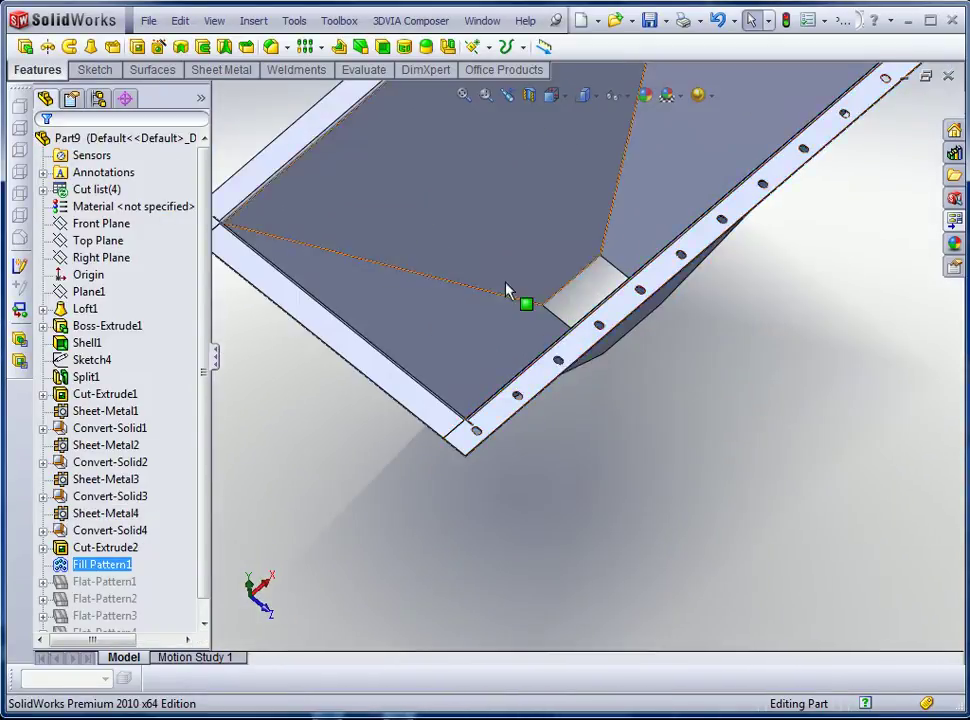
{"action": "scroll", "coordinate": [416, 525], "scroll_direction": "down", "scroll_amount": 2}
{"action": "left_click", "coordinate": [100, 552], "text": "ctrl"}
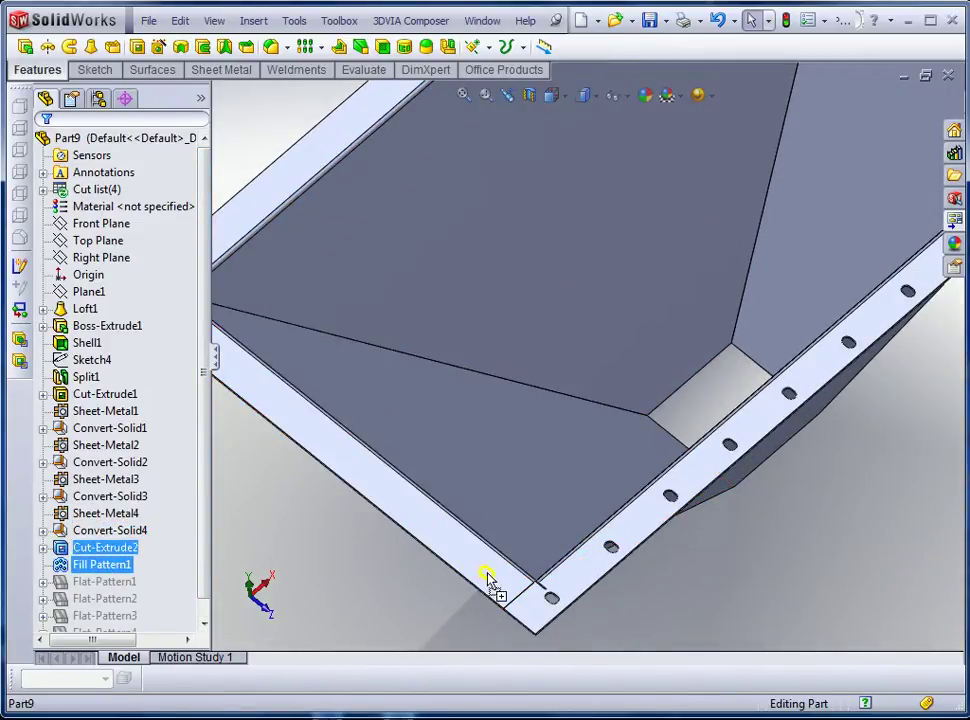
{"action": "left_click_drag", "start_coordinate": [490, 585], "coordinate": [492, 582], "text": "ctrl"}
{"action": "left_click", "coordinate": [317, 443]}
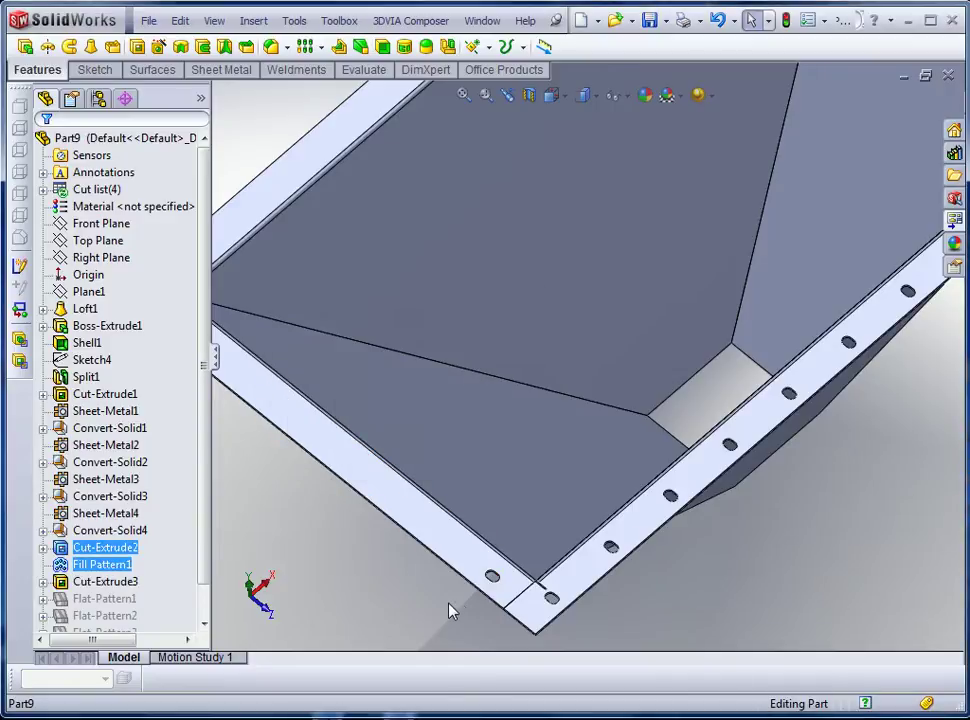
Step: Edit the copied slot's sketch on the left short flange and rotate the slot 90 degrees about its centre point
{"action": "scroll", "coordinate": [450, 614], "scroll_direction": "down", "scroll_amount": 5}
{"action": "left_click", "coordinate": [43, 581]}
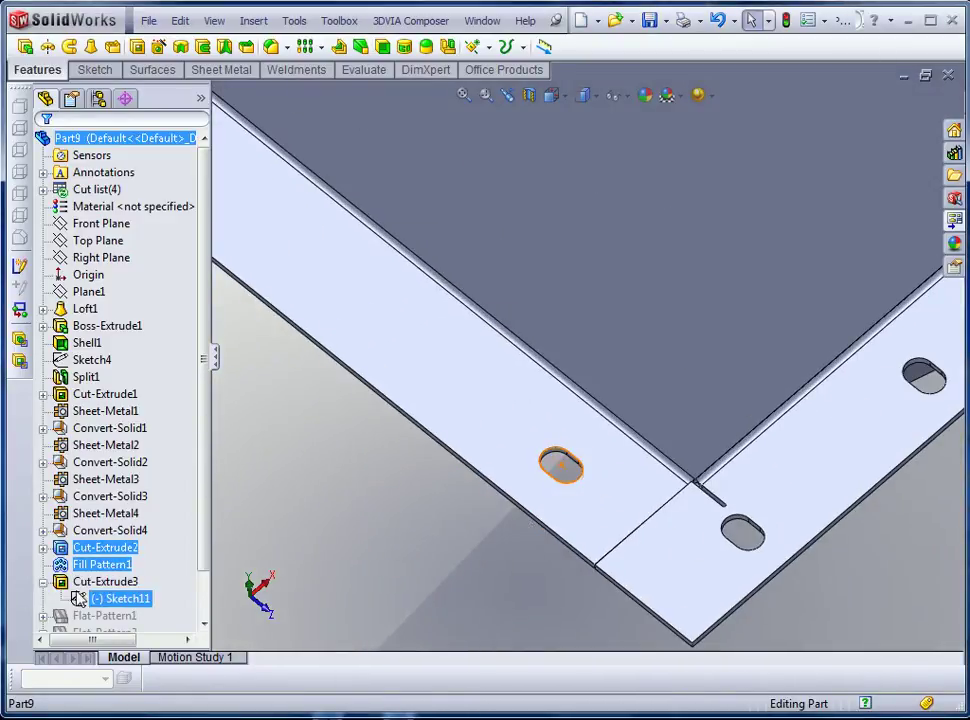
{"action": "left_click", "coordinate": [118, 598]}
{"action": "left_click", "coordinate": [93, 541]}
{"action": "scroll", "coordinate": [528, 496], "scroll_direction": "down", "scroll_amount": 2}
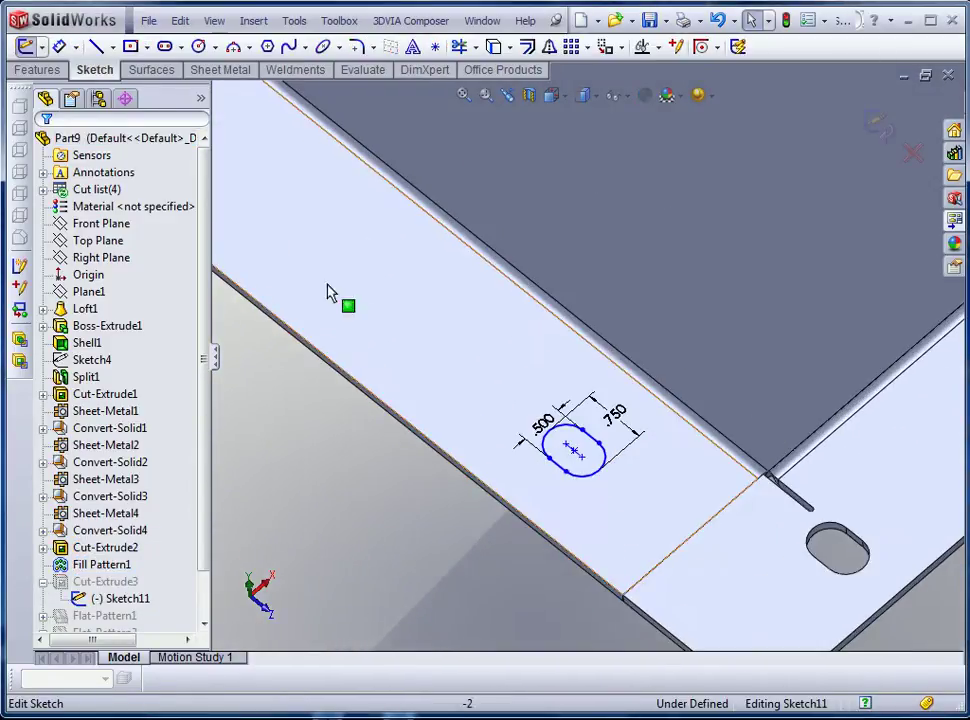
{"action": "left_click", "coordinate": [620, 47]}
{"action": "left_click", "coordinate": [614, 104]}
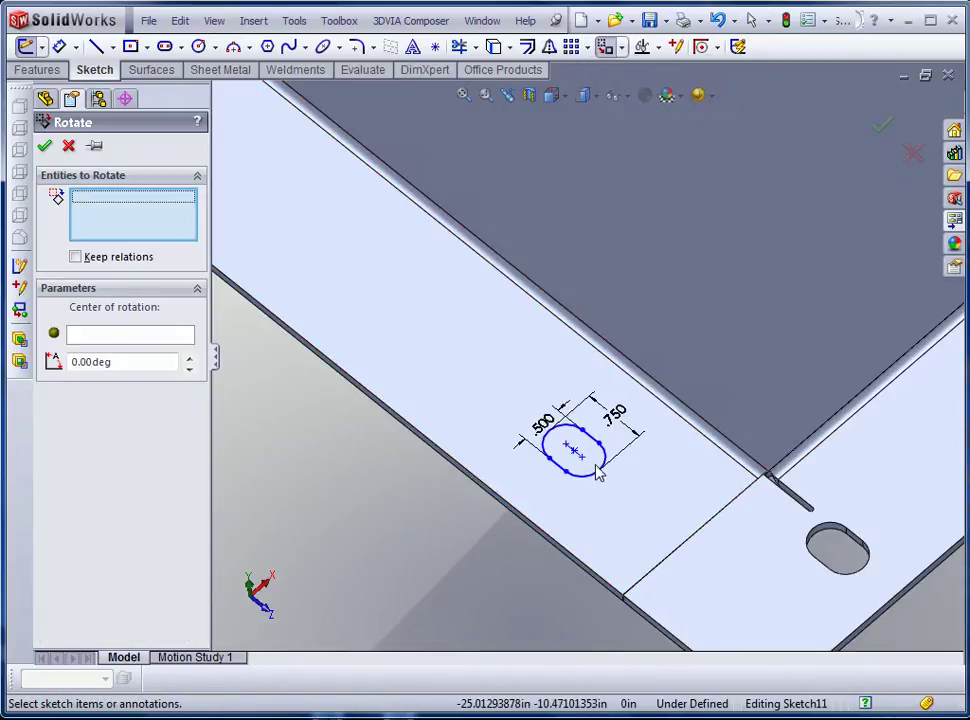
{"action": "left_click", "coordinate": [601, 470]}
{"action": "left_click", "coordinate": [157, 336]}
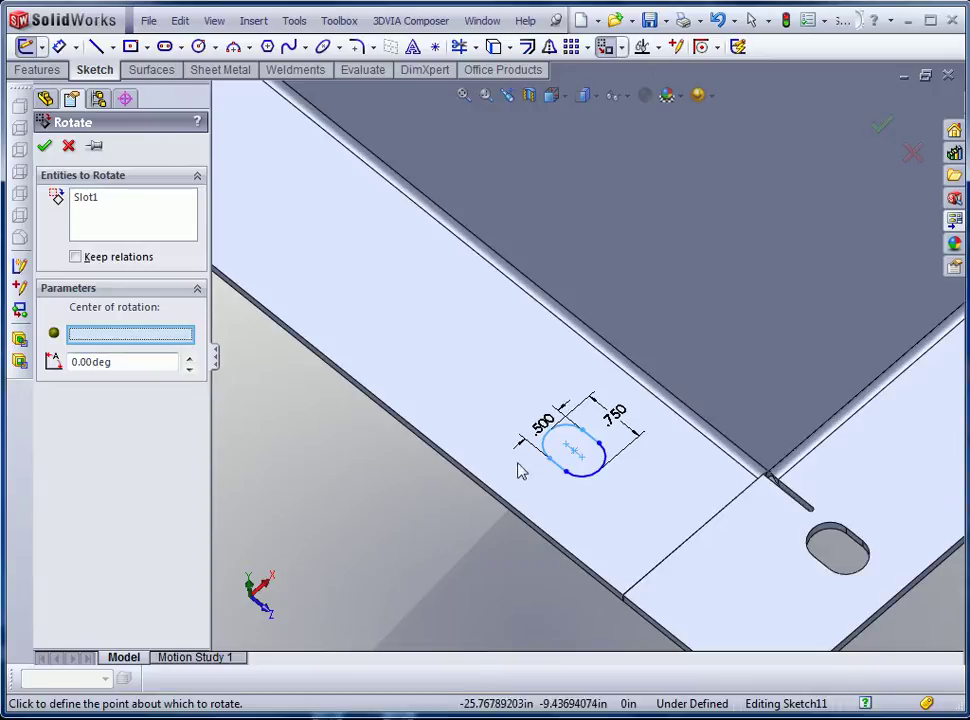
{"action": "left_click", "coordinate": [576, 452]}
{"action": "key", "text": "Return"}
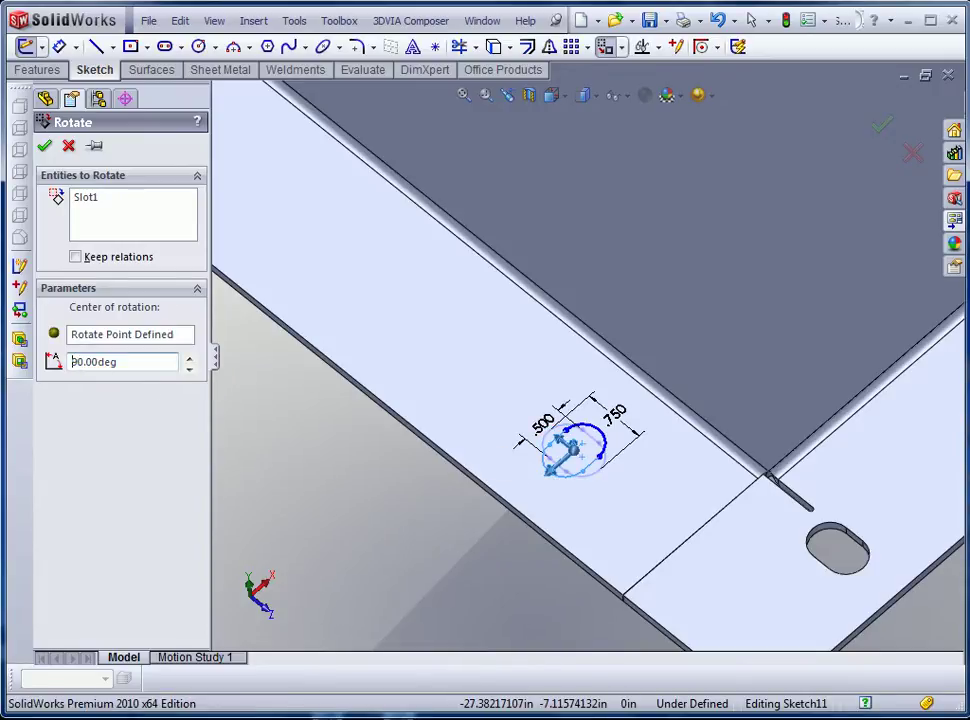
{"action": "left_click", "coordinate": [45, 147]}
Step: Dimension the rotated slot's centre 4 in from the outer edge of the front long flange
{"action": "left_click", "coordinate": [59, 46]}
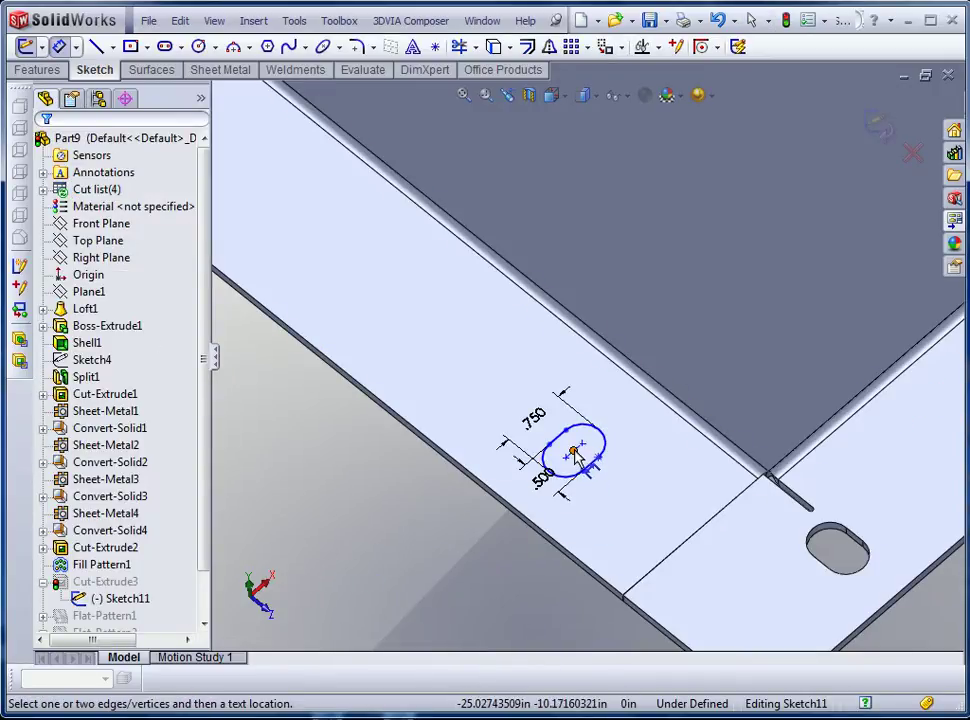
{"action": "left_click", "coordinate": [577, 454]}
{"action": "left_click", "coordinate": [852, 635]}
{"action": "scroll", "coordinate": [734, 585], "scroll_direction": "up", "scroll_amount": 3}
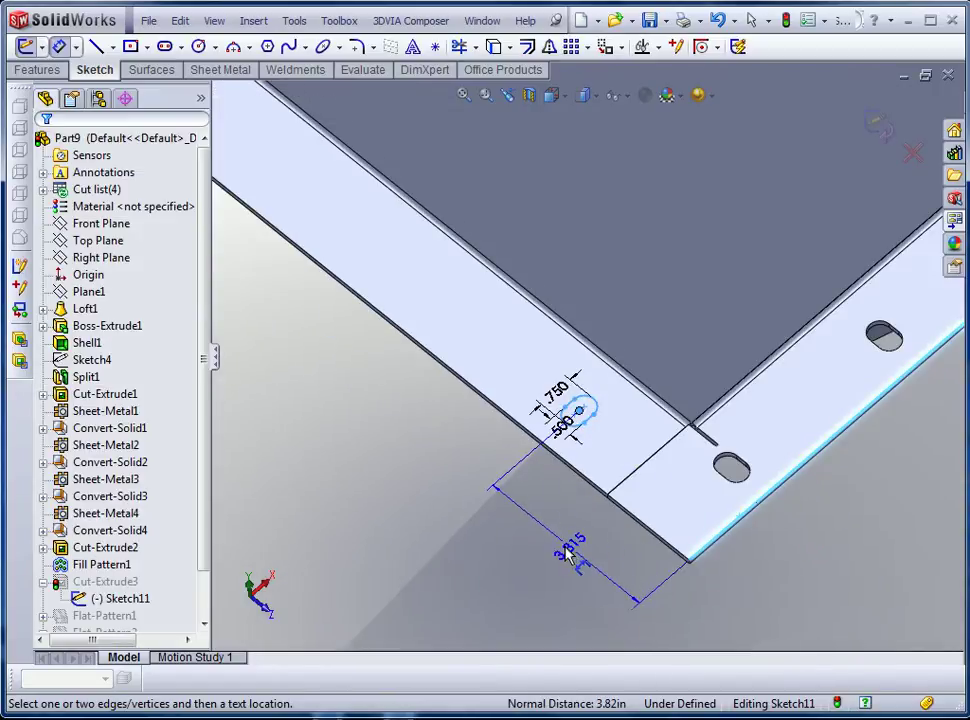
{"action": "left_click", "coordinate": [564, 556]}
{"action": "type", "text": "5"}
{"action": "type", "text": "4"}
{"action": "key", "text": "Return"}
Step: Dimension the slot's centre .875 in from the left short flange's outer edge and exit the sketch
{"action": "scroll", "coordinate": [585, 450], "scroll_direction": "down", "scroll_amount": 5}
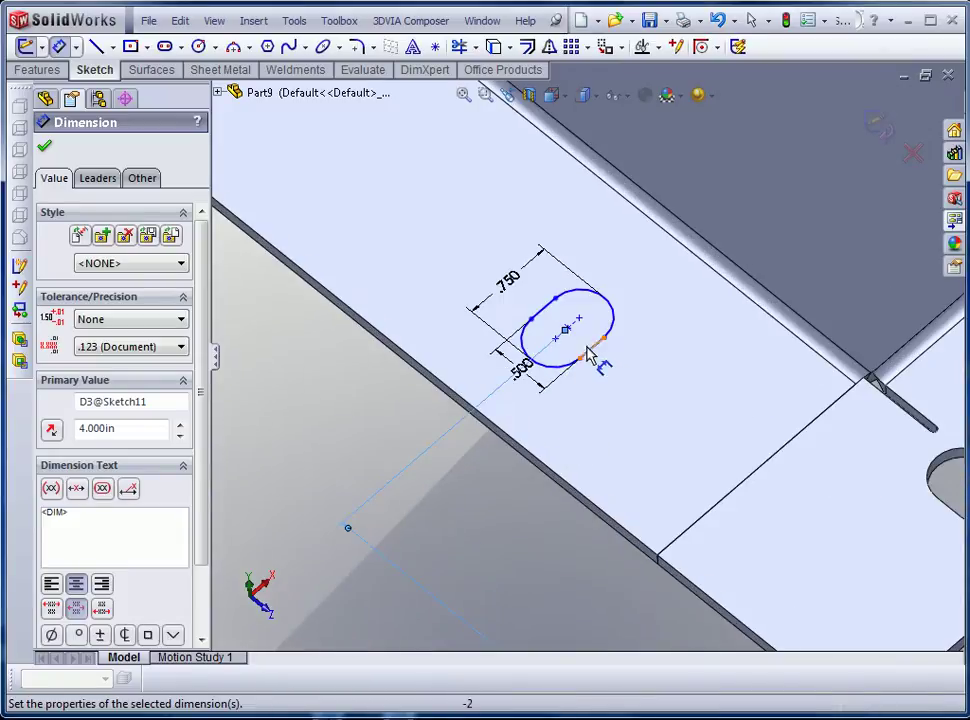
{"action": "left_click", "coordinate": [567, 330]}
{"action": "left_click", "coordinate": [504, 433]}
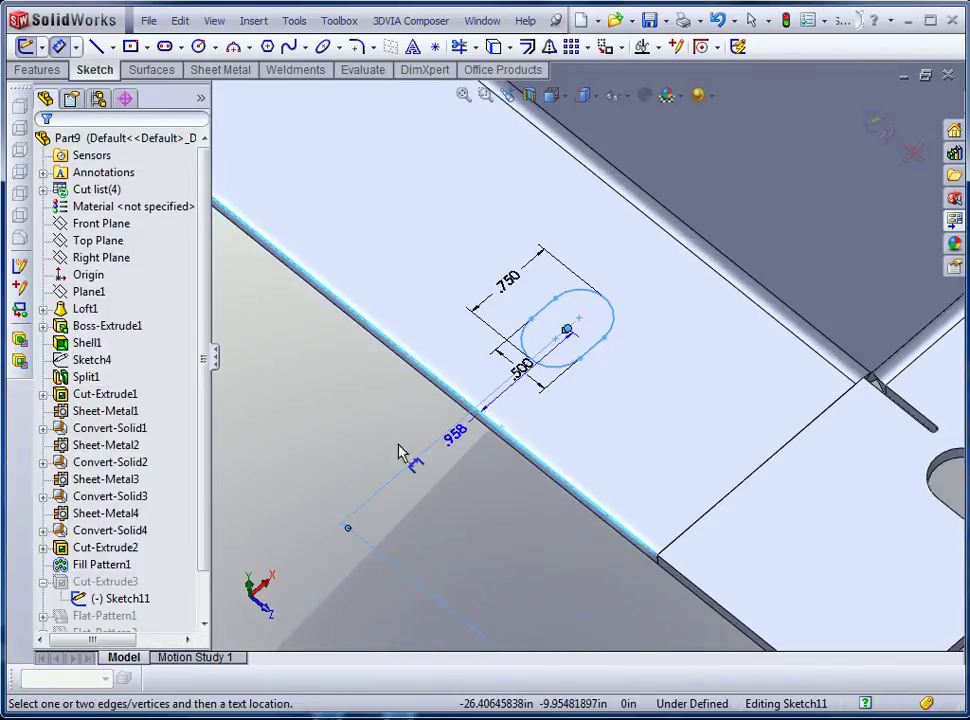
{"action": "left_click", "coordinate": [281, 448]}
{"action": "type", "text": ".875"}
{"action": "key", "text": "Return"}
{"action": "key", "text": "Escape"}
{"action": "scroll", "coordinate": [582, 356], "scroll_direction": "up", "scroll_amount": 5}
{"action": "left_click", "coordinate": [880, 126]}
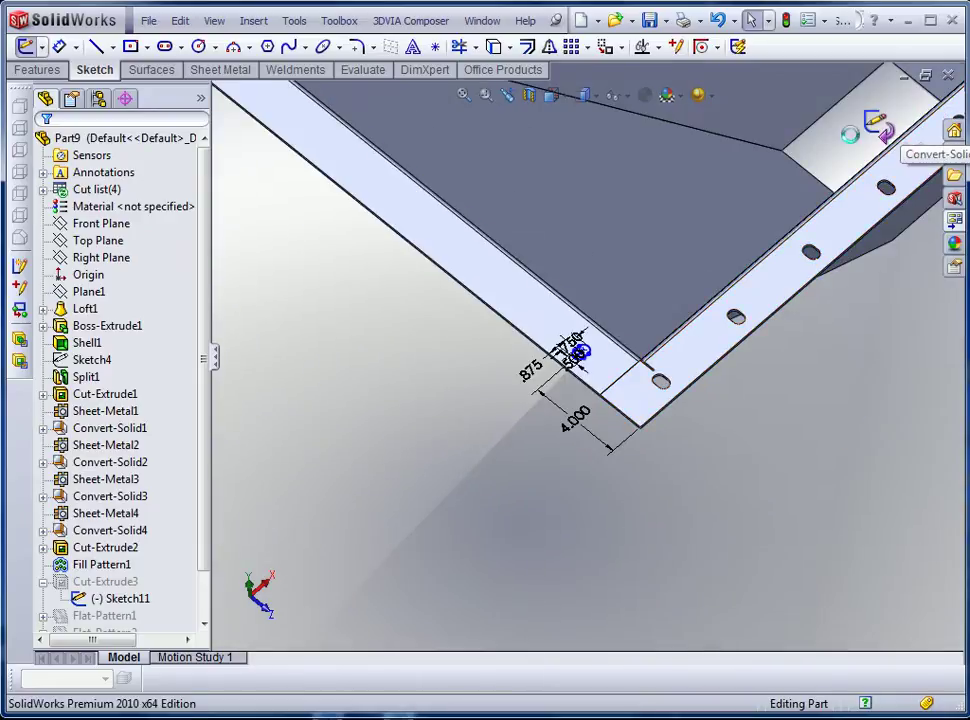
Step: Start a square-layout fill pattern bounded by the left short flange face, with that flange's slot cut as the feature to pattern
{"action": "scroll", "coordinate": [425, 335], "scroll_direction": "up", "scroll_amount": 5}
{"action": "middle_click_drag", "start_coordinate": [422, 328], "coordinate": [359, 454], "text": "ctrl"}
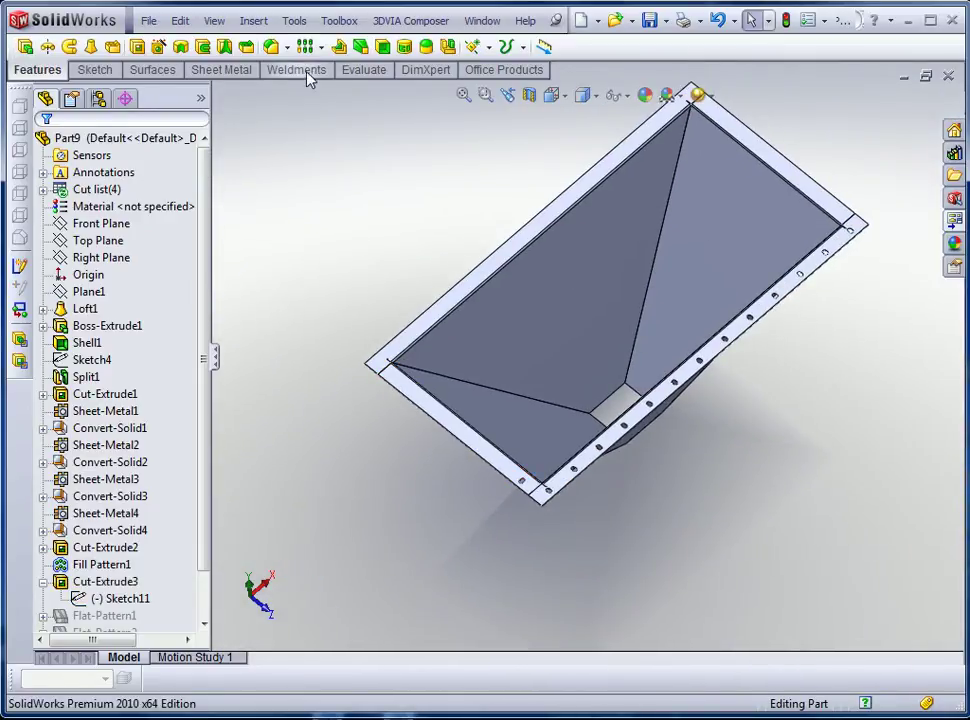
{"action": "left_click", "coordinate": [320, 46]}
{"action": "left_click", "coordinate": [350, 180]}
{"action": "scroll", "coordinate": [538, 460], "scroll_direction": "down", "scroll_amount": 4}
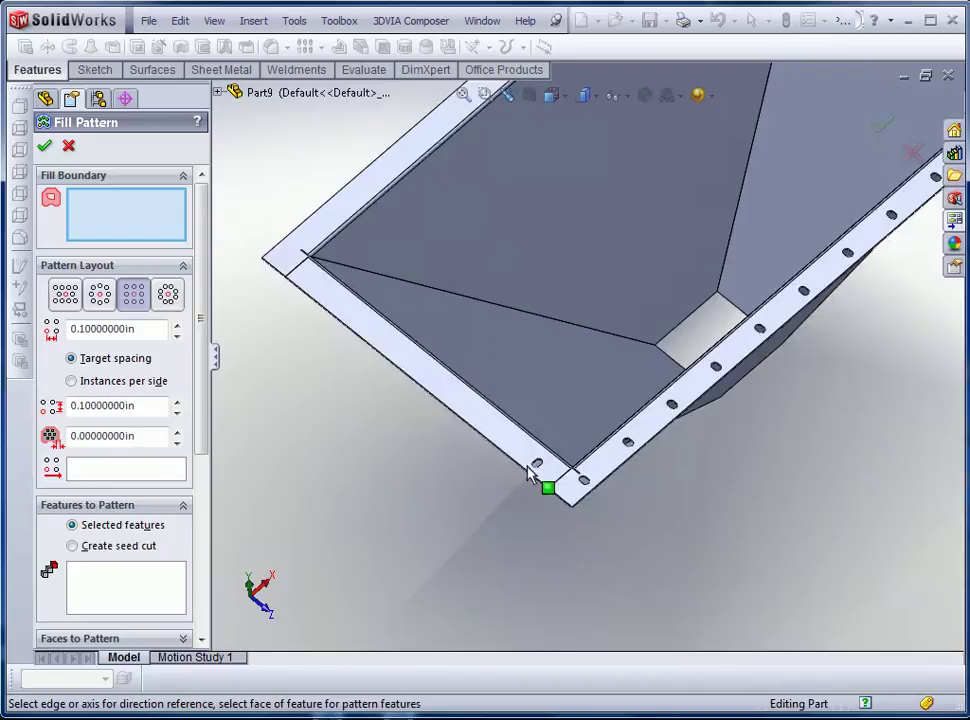
{"action": "scroll", "coordinate": [538, 460], "scroll_direction": "down", "scroll_amount": 5}
{"action": "left_click", "coordinate": [398, 323]}
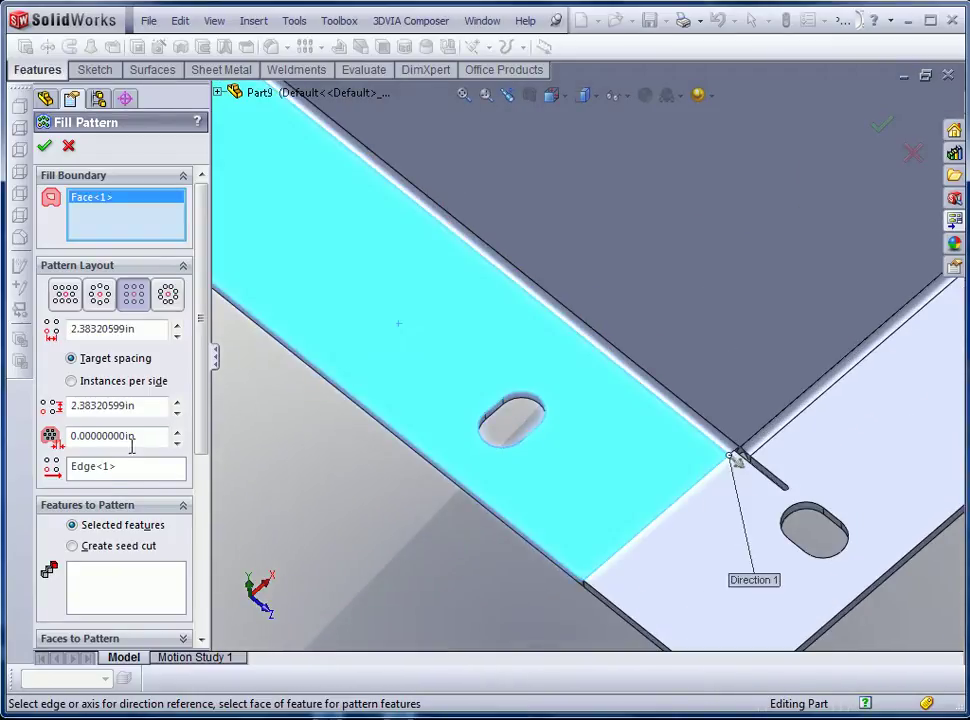
{"action": "left_click", "coordinate": [100, 600]}
{"action": "scroll", "coordinate": [556, 411], "scroll_direction": "down", "scroll_amount": 3}
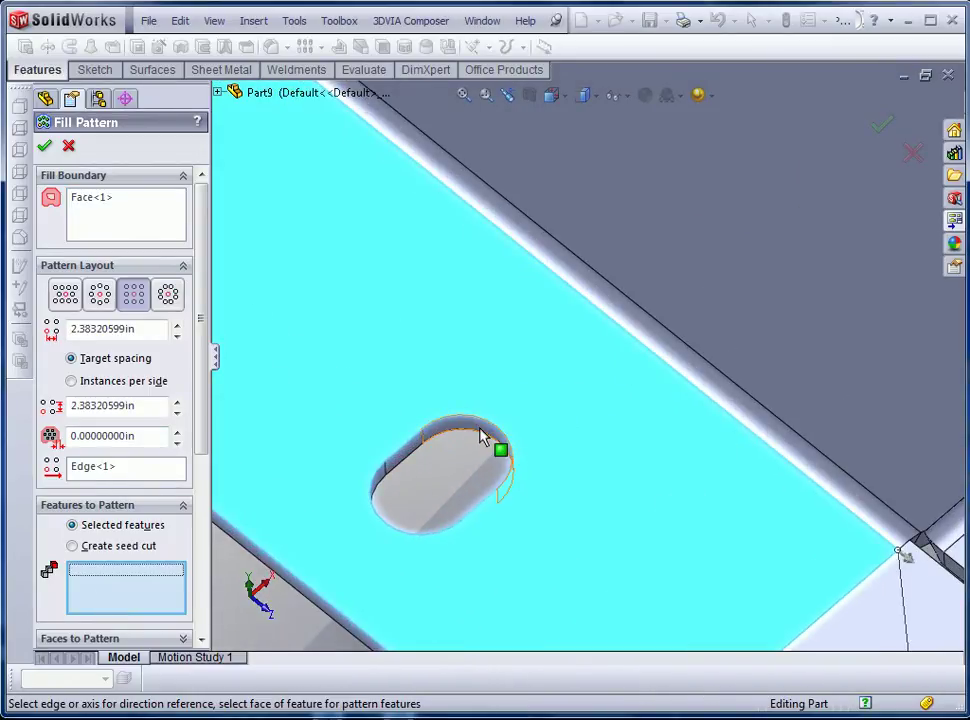
{"action": "left_click", "coordinate": [480, 430]}
Step: Turn off automatic body selection, limit the fill pattern's feature scope to the left short wall, and create the pattern
{"action": "scroll", "coordinate": [431, 453], "scroll_direction": "up", "scroll_amount": 9}
{"action": "middle_click_drag", "start_coordinate": [450, 314], "coordinate": [463, 431], "text": "ctrl"}
{"action": "key", "text": "Return"}
{"action": "scroll", "coordinate": [100, 530], "scroll_direction": "down", "scroll_amount": 5}
{"action": "left_click", "coordinate": [75, 481]}
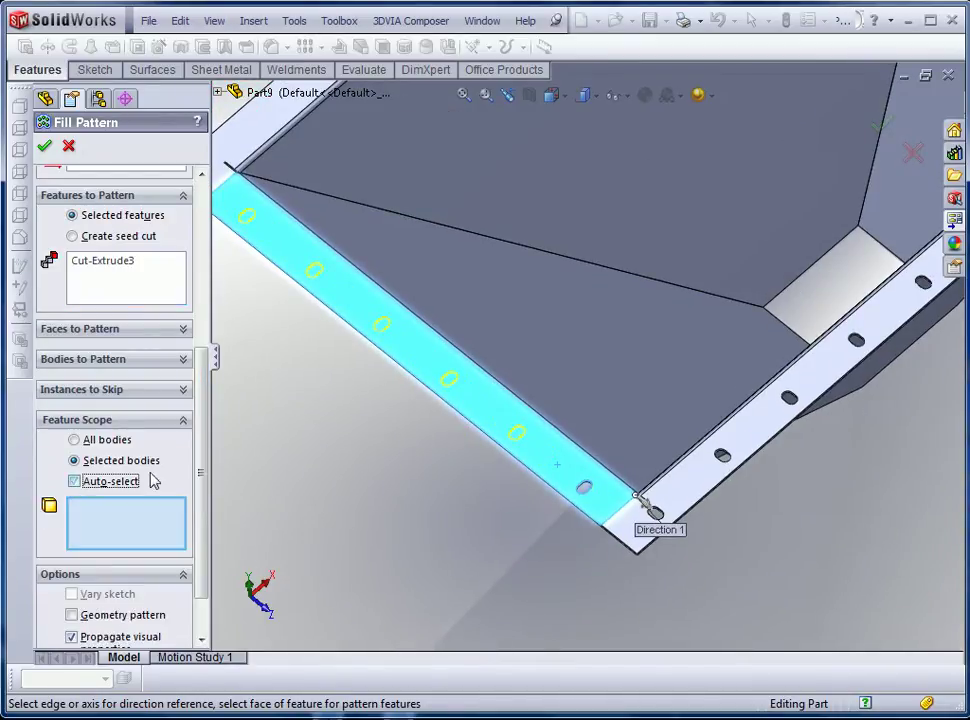
{"action": "left_click", "coordinate": [411, 348]}
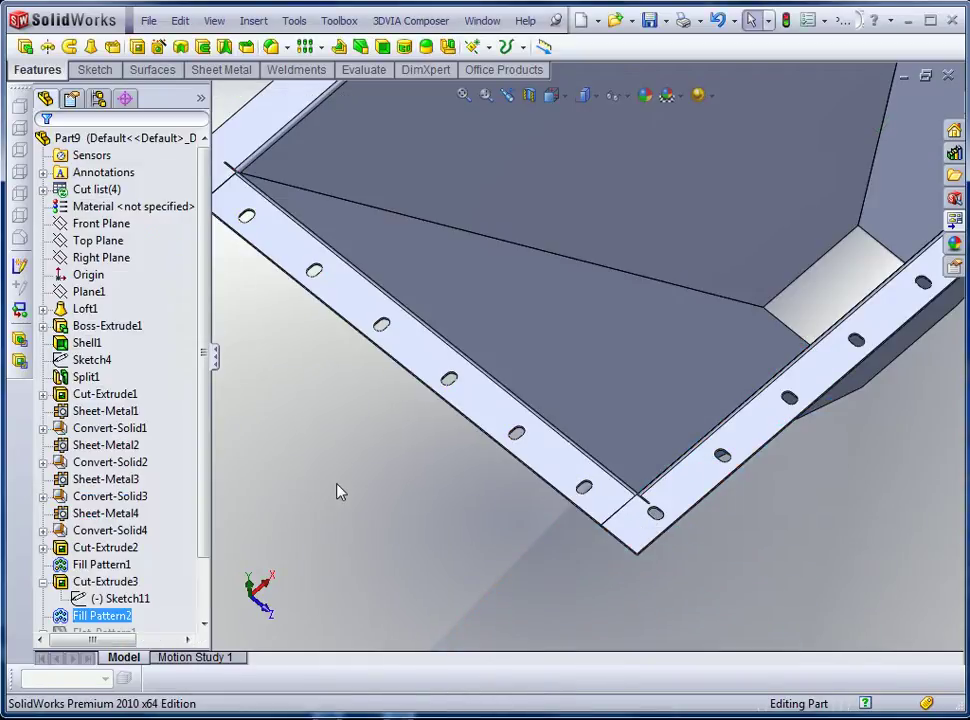
Step: Mirror Fill Pattern1 about the Front Plane as a geometry pattern, with auto-select off and only the rear long wall in the feature scope
{"action": "scroll", "coordinate": [507, 407], "scroll_direction": "up", "scroll_amount": 4}
{"action": "middle_click_drag", "start_coordinate": [567, 275], "coordinate": [499, 441], "text": "ctrl"}
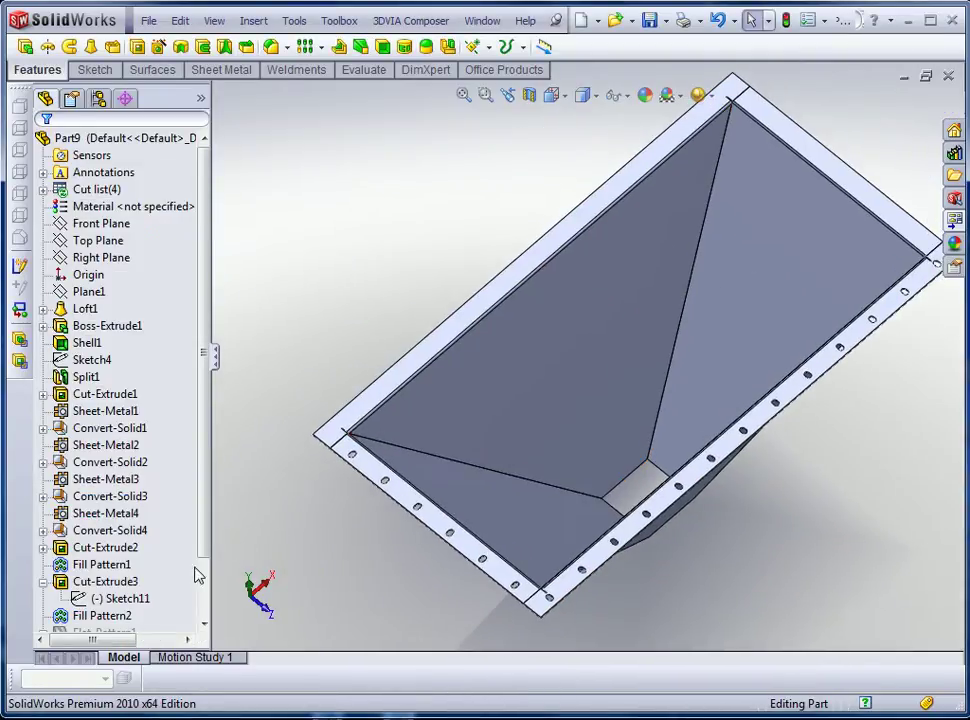
{"action": "left_click", "coordinate": [101, 564]}
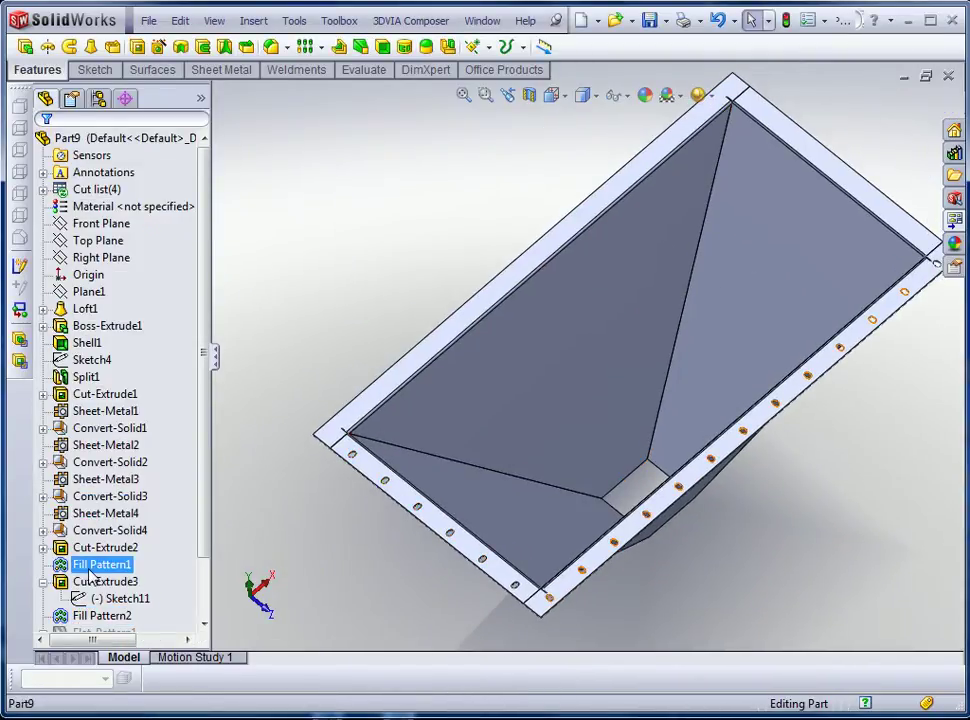
{"action": "left_click", "coordinate": [101, 223], "text": "ctrl"}
{"action": "left_click", "coordinate": [448, 47]}
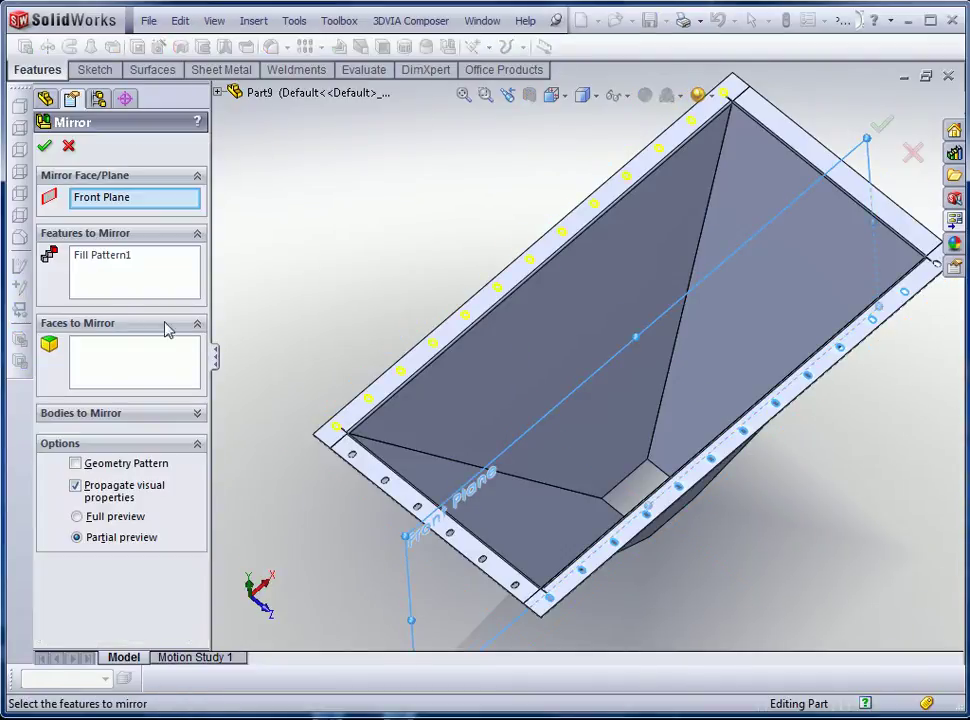
{"action": "left_click", "coordinate": [91, 468]}
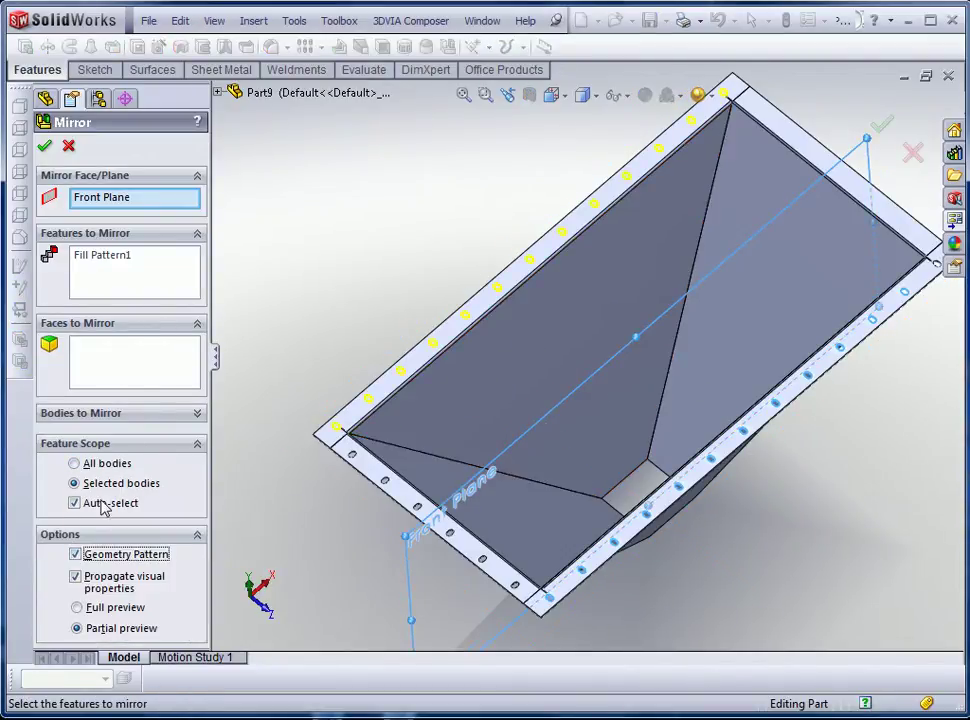
{"action": "left_click", "coordinate": [95, 508]}
{"action": "left_click", "coordinate": [428, 400]}
{"action": "left_click", "coordinate": [46, 148]}
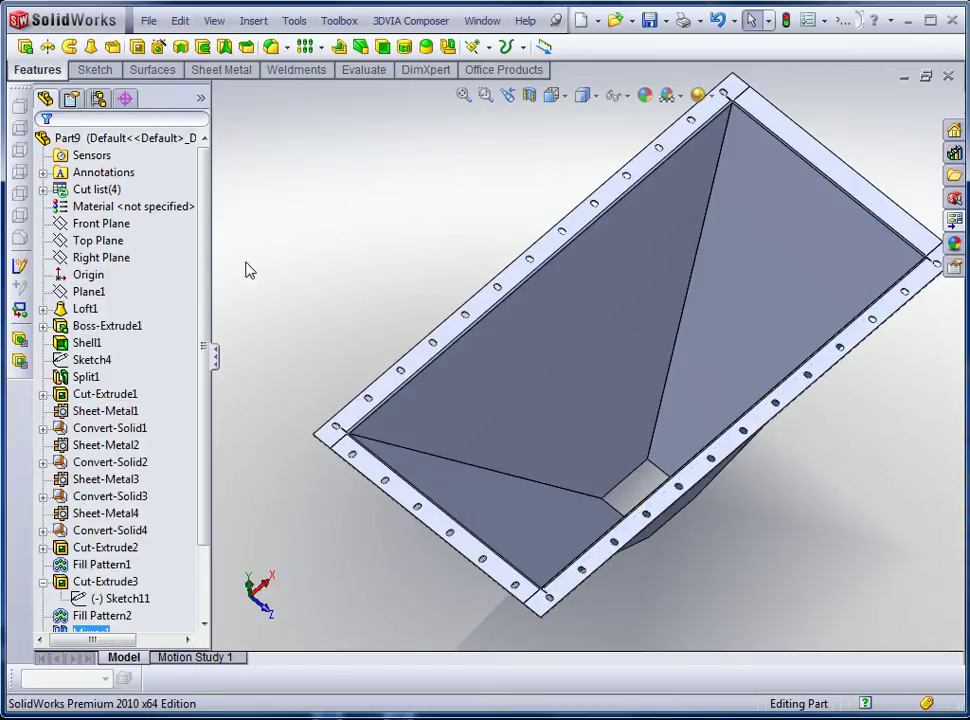
{"action": "key", "text": "Return"}
{"action": "key", "text": "Escape"}
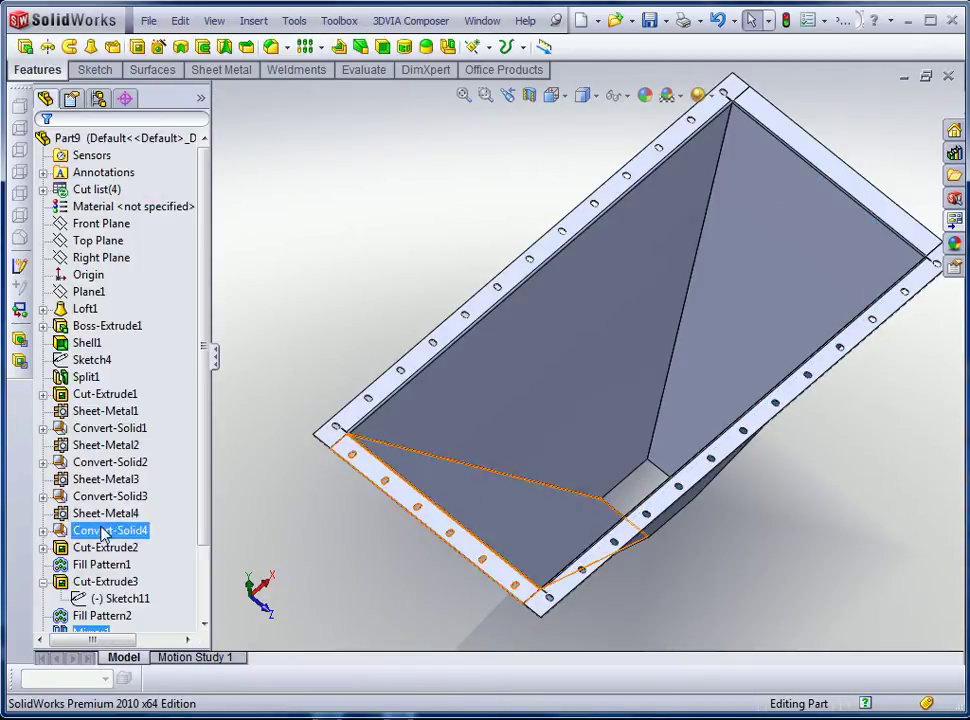
Step: Mirror Fill Pattern2 about the Right Plane as a geometry pattern, with auto-select off and only the right short wall in the feature scope
{"action": "left_click", "coordinate": [84, 616]}
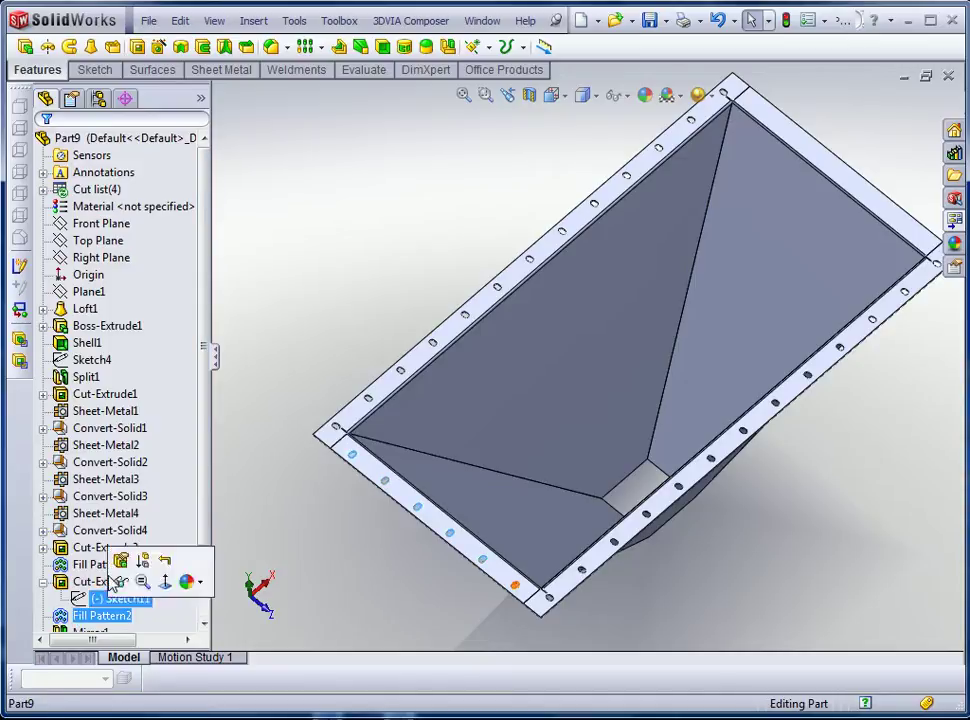
{"action": "left_click", "coordinate": [100, 258], "text": "ctrl"}
{"action": "left_click", "coordinate": [340, 46]}
{"action": "left_click", "coordinate": [112, 465]}
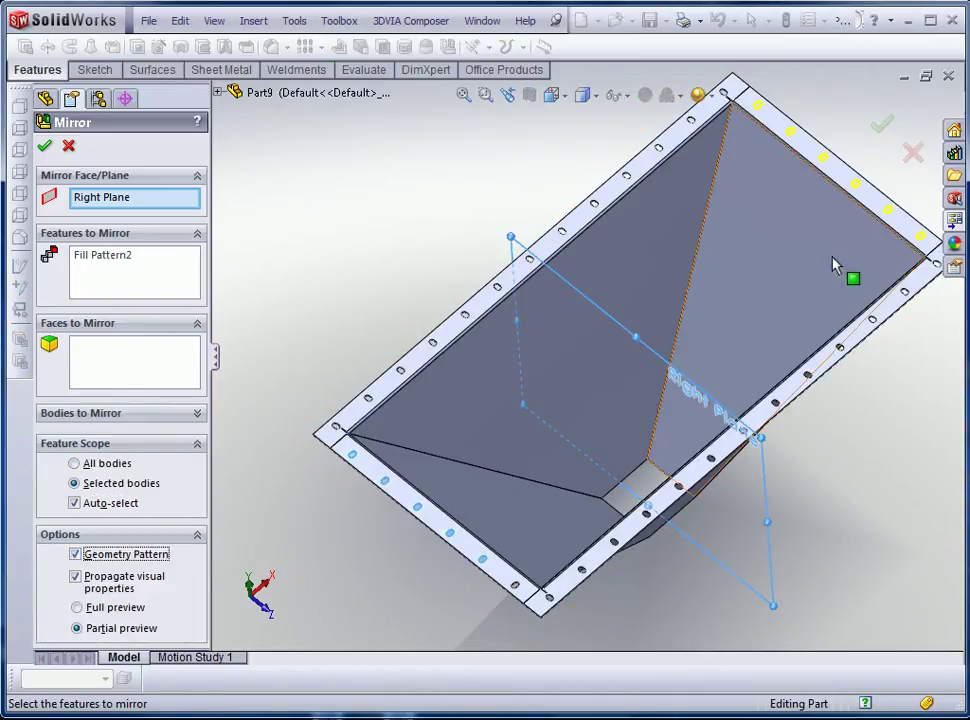
{"action": "left_click", "coordinate": [80, 497]}
{"action": "left_click", "coordinate": [500, 289]}
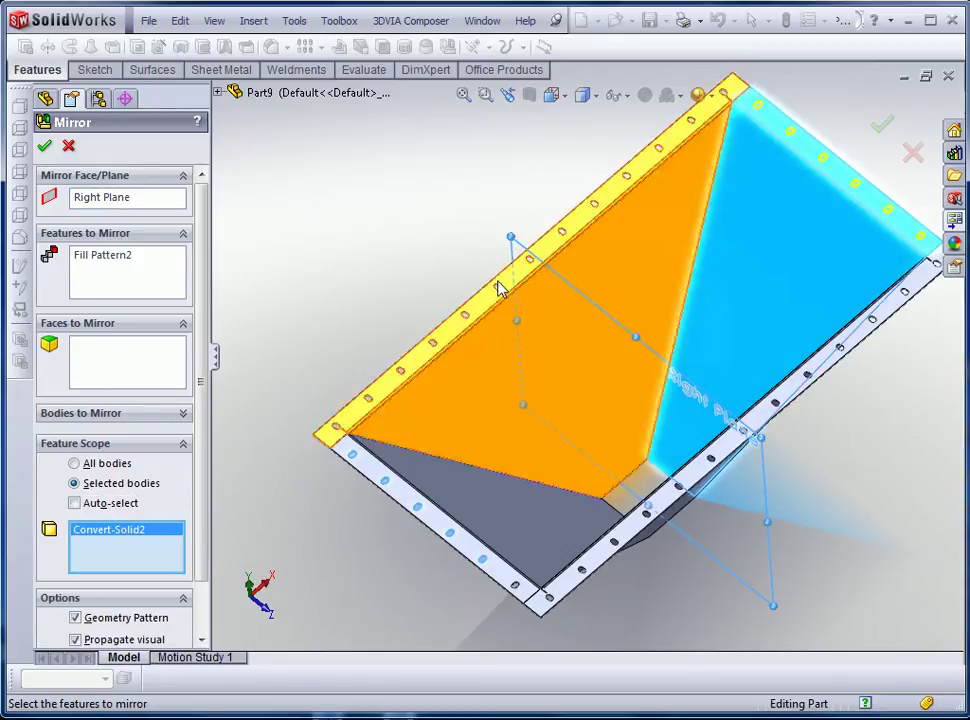
{"action": "left_click", "coordinate": [48, 148]}
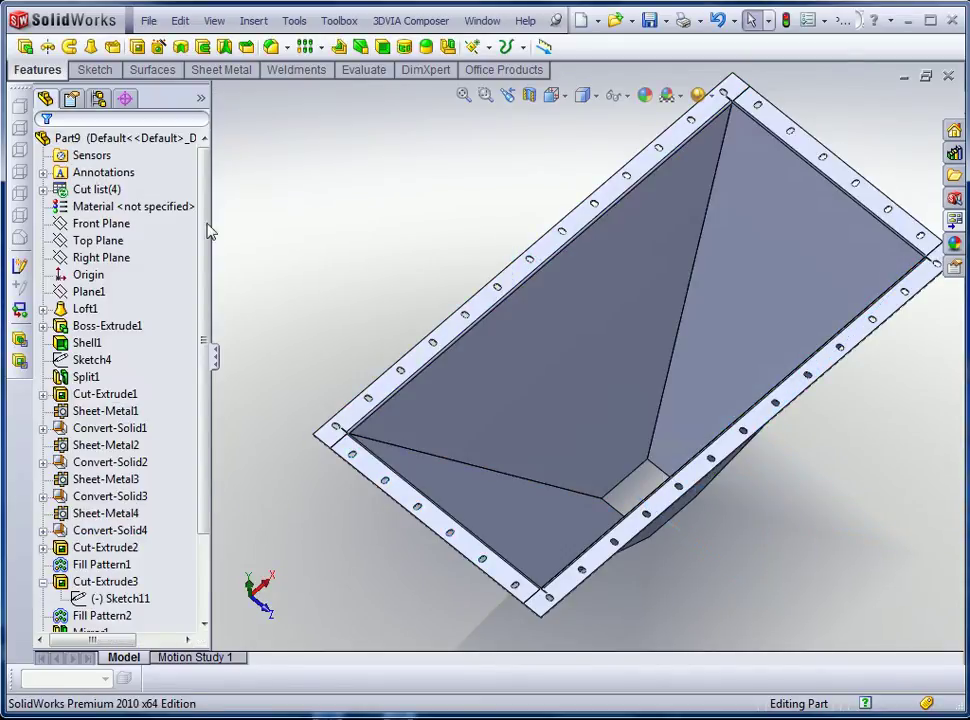
Step: Flatten the rear long wall, examine its slots and corner relief in the flat pattern, and return to the folded hopper
{"action": "scroll", "coordinate": [470, 424], "scroll_direction": "up", "scroll_amount": 3}
{"action": "middle_click_drag", "start_coordinate": [503, 443], "coordinate": [526, 370]}
{"action": "left_click", "coordinate": [526, 370]}
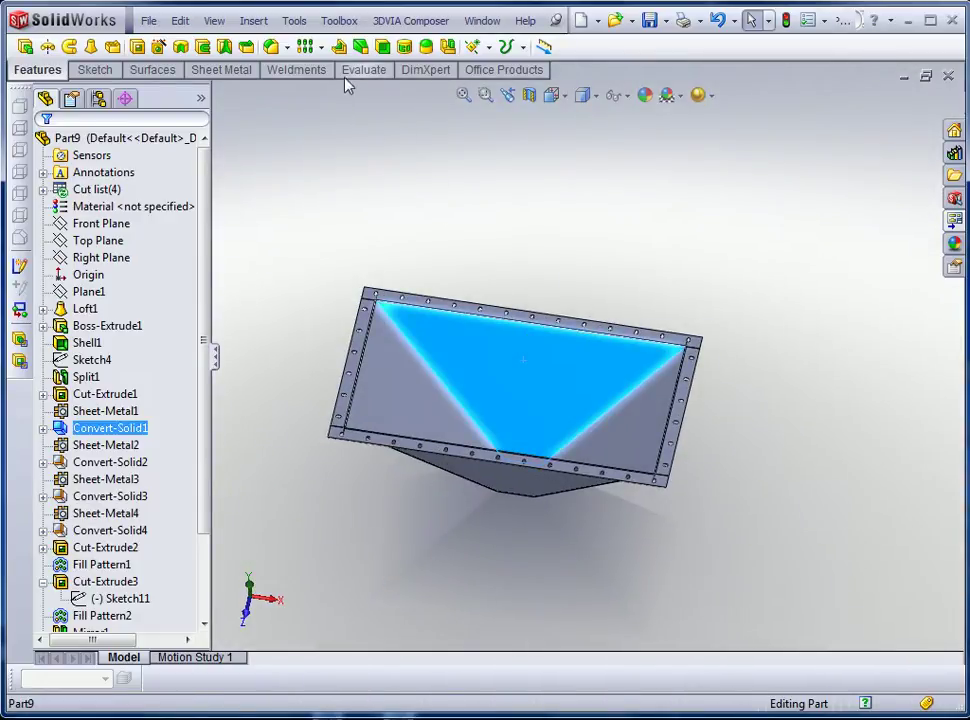
{"action": "left_click", "coordinate": [218, 72]}
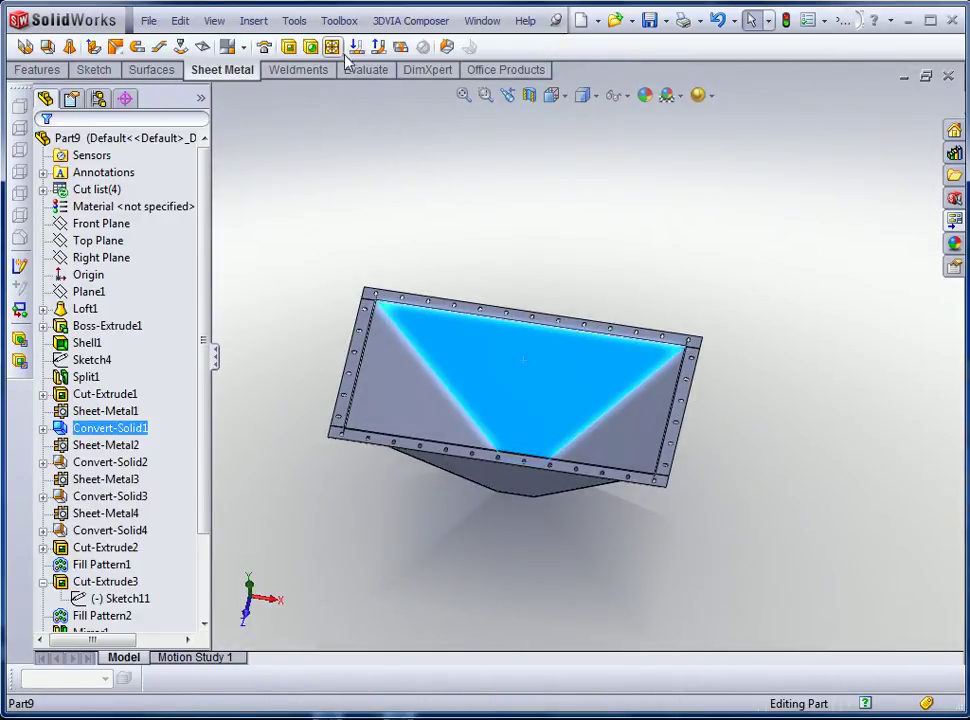
{"action": "left_click", "coordinate": [399, 47]}
{"action": "scroll", "coordinate": [450, 372], "scroll_direction": "down", "scroll_amount": 5}
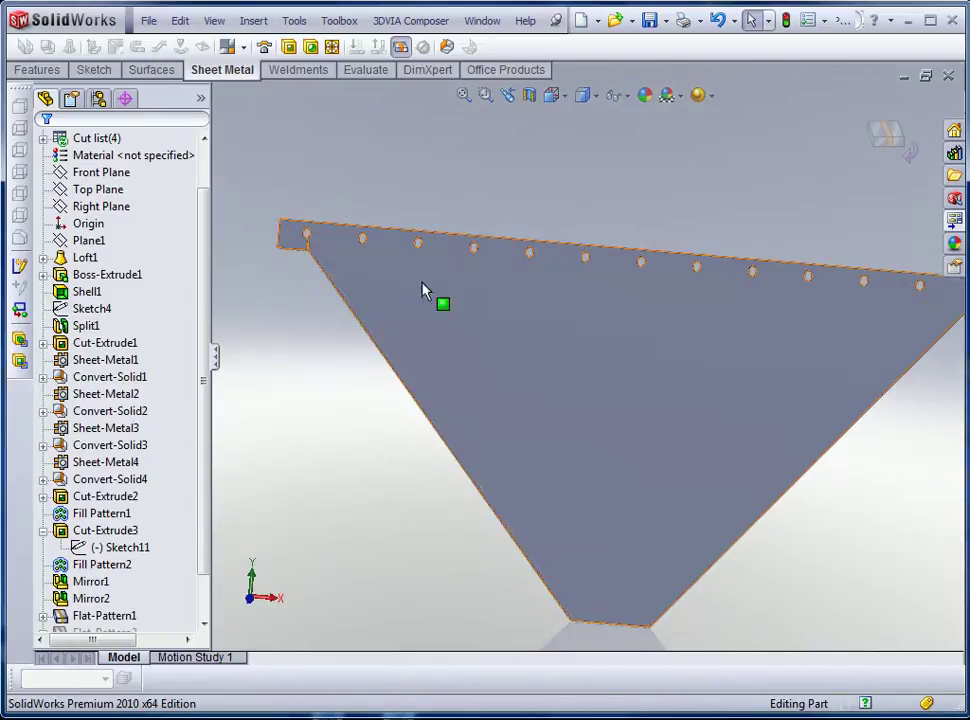
{"action": "scroll", "coordinate": [421, 290], "scroll_direction": "down", "scroll_amount": 5}
{"action": "scroll", "coordinate": [509, 320], "scroll_direction": "up", "scroll_amount": 6}
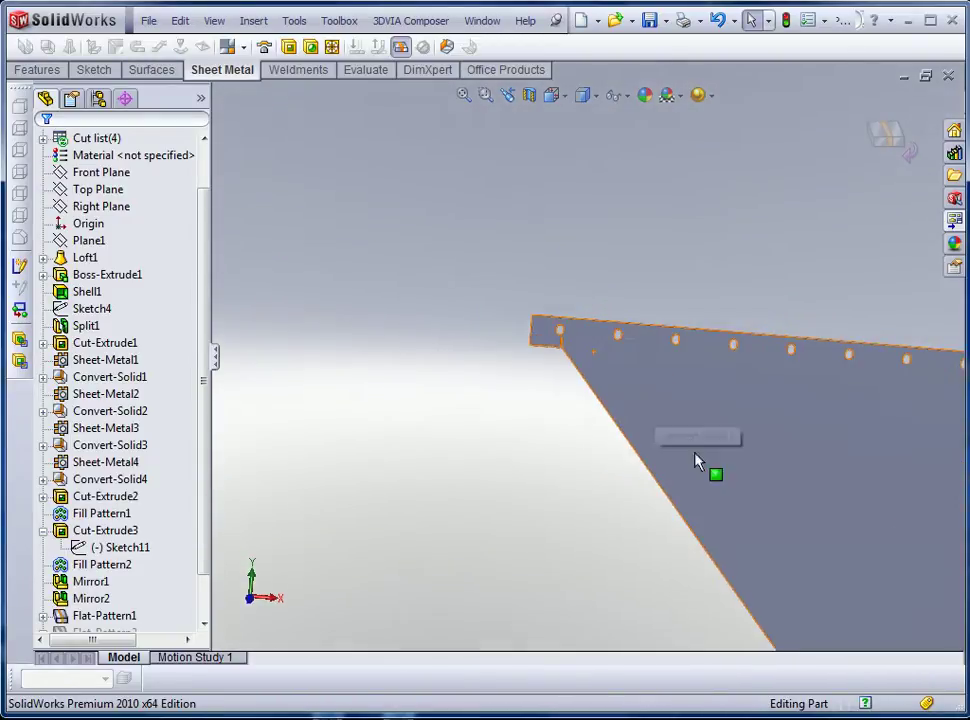
{"action": "middle_click_drag", "start_coordinate": [721, 472], "coordinate": [475, 293], "text": "ctrl"}
{"action": "left_click", "coordinate": [888, 136]}
{"action": "scroll", "coordinate": [628, 364], "scroll_direction": "up", "scroll_amount": 3}
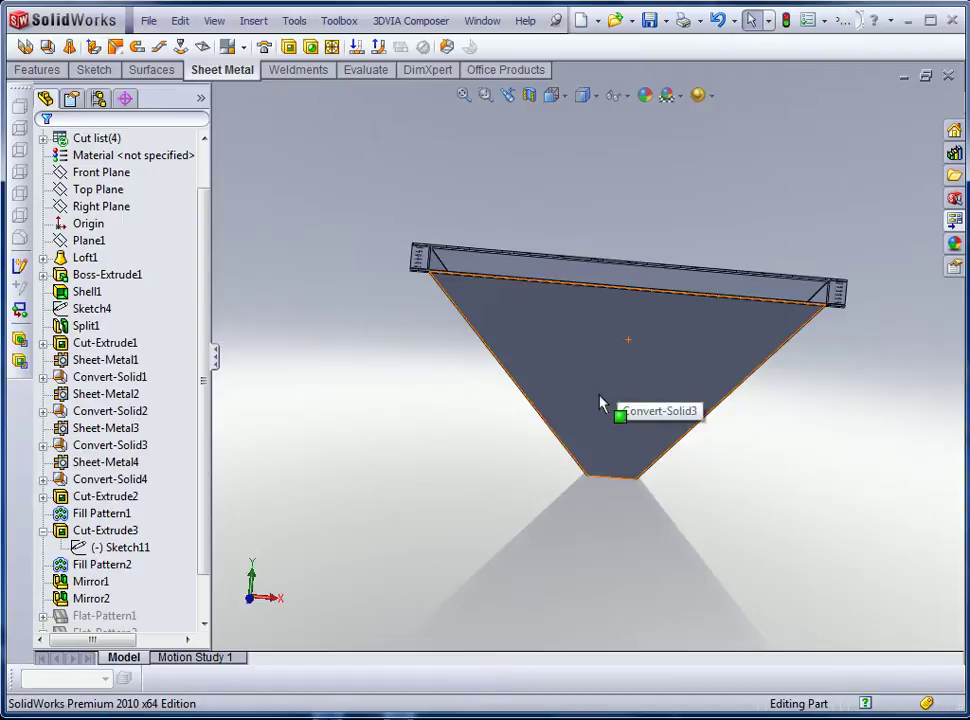
{"action": "middle_click_drag", "start_coordinate": [600, 403], "coordinate": [583, 530]}
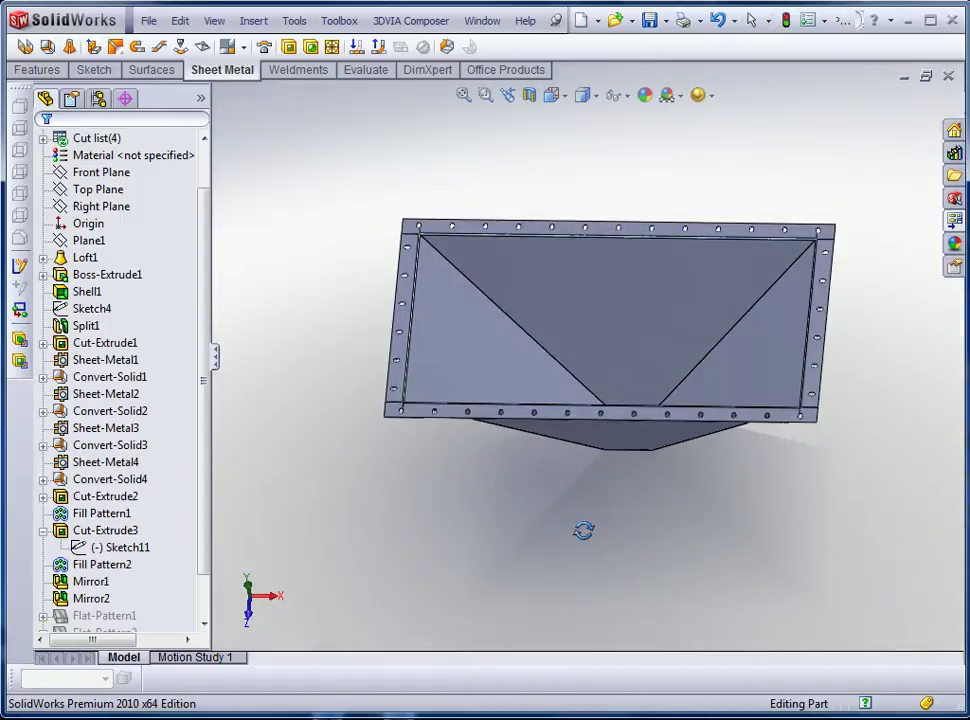
Step: Save the part as SuperHopper.SLDPRT in the SheetMetal-Demos folder, replacing the existing file
{"action": "left_click", "coordinate": [648, 22]}
{"action": "left_click", "coordinate": [440, 320]}
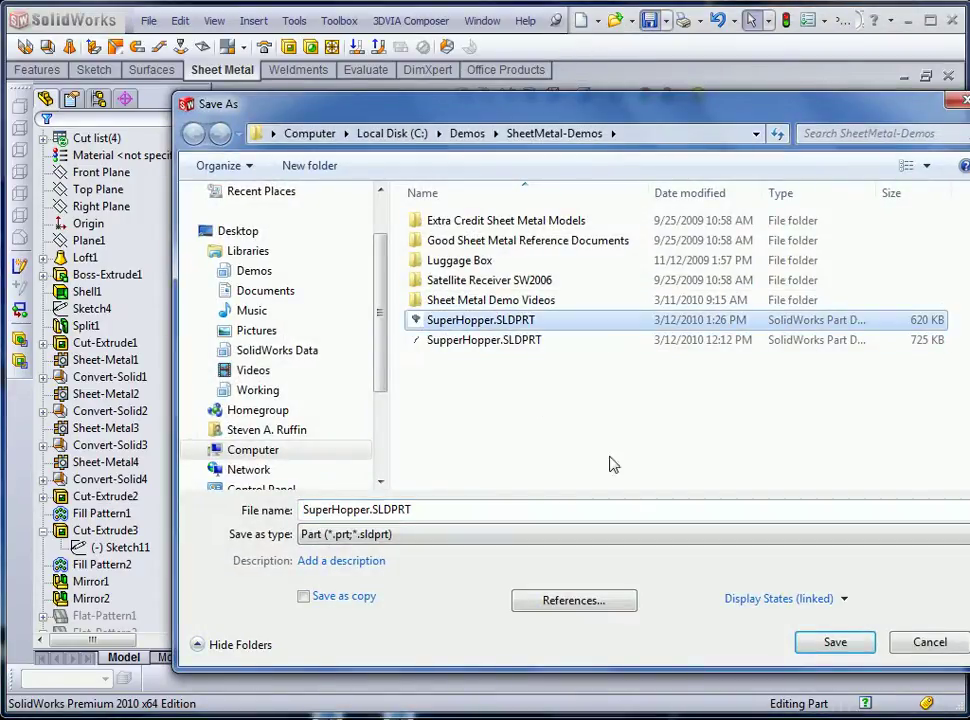
{"action": "left_click", "coordinate": [818, 645]}
{"action": "left_click", "coordinate": [462, 393]}
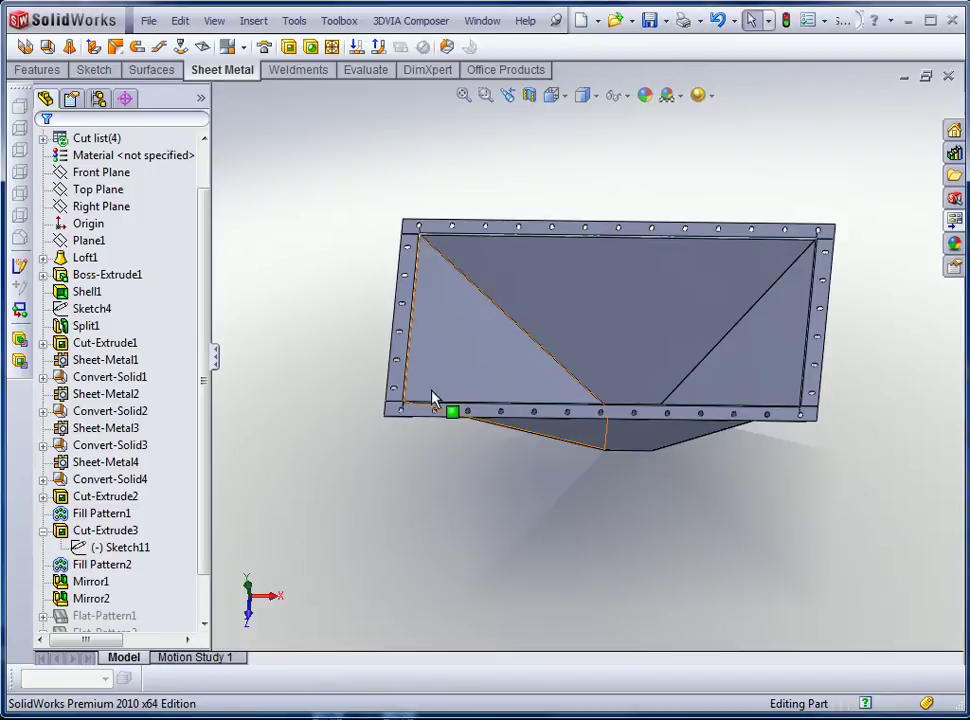
Step: Create a new drawing from the hopper part using the Inch-C weldments template
{"action": "left_click", "coordinate": [148, 20]}
{"action": "left_click", "coordinate": [175, 112]}
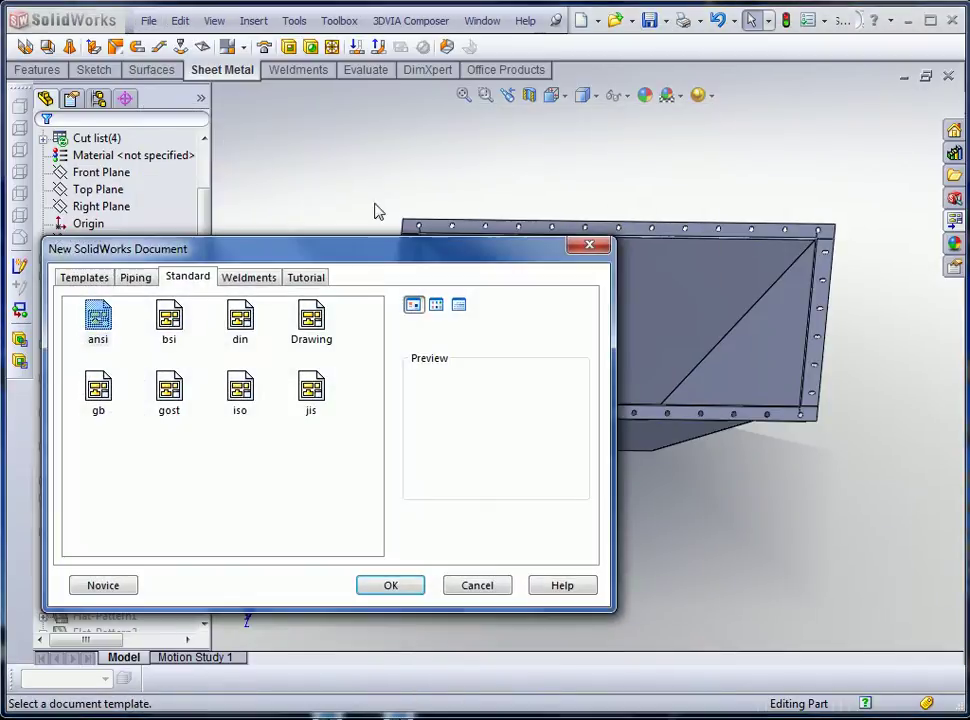
{"action": "left_click", "coordinate": [248, 277]}
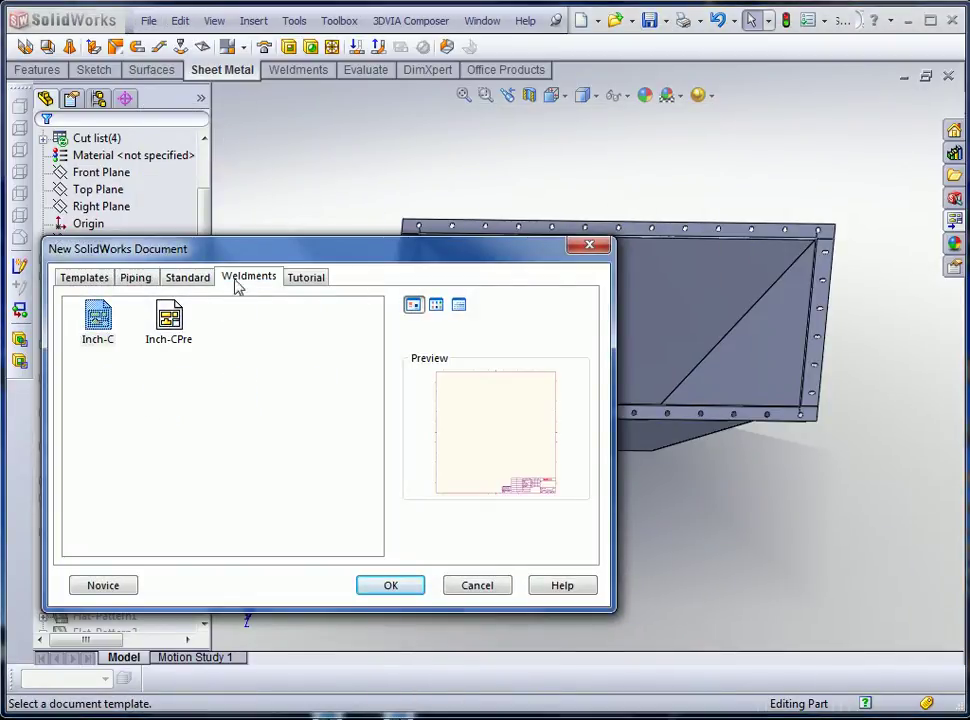
{"action": "left_click", "coordinate": [381, 589]}
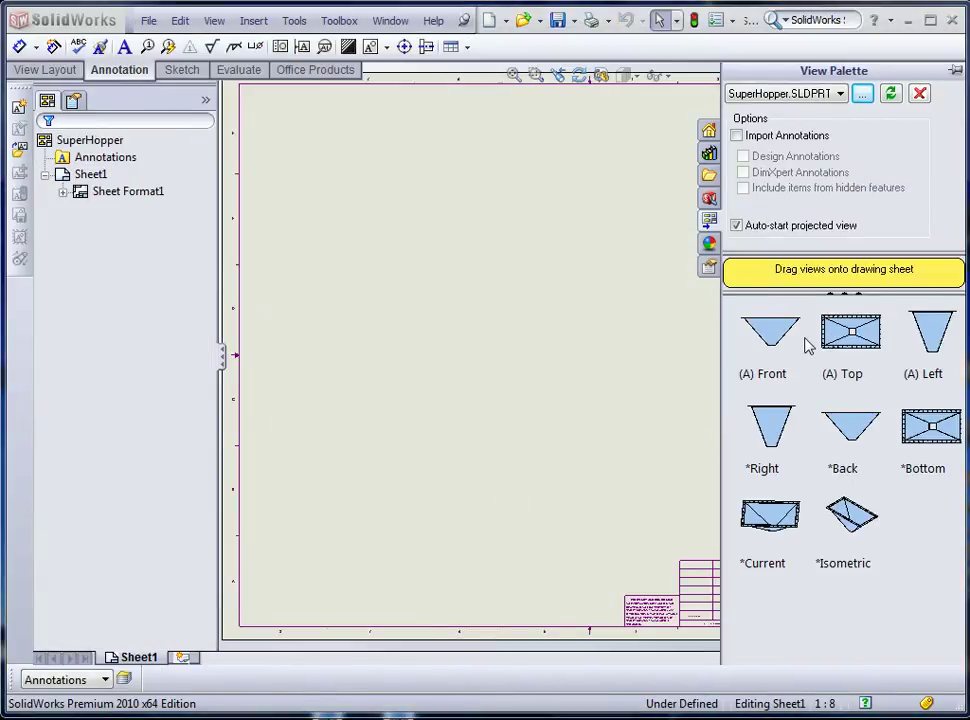
Step: Place the hopper's front view on the sheet and project the right, top and isometric views from it
{"action": "left_click_drag", "start_coordinate": [783, 340], "coordinate": [441, 458]}
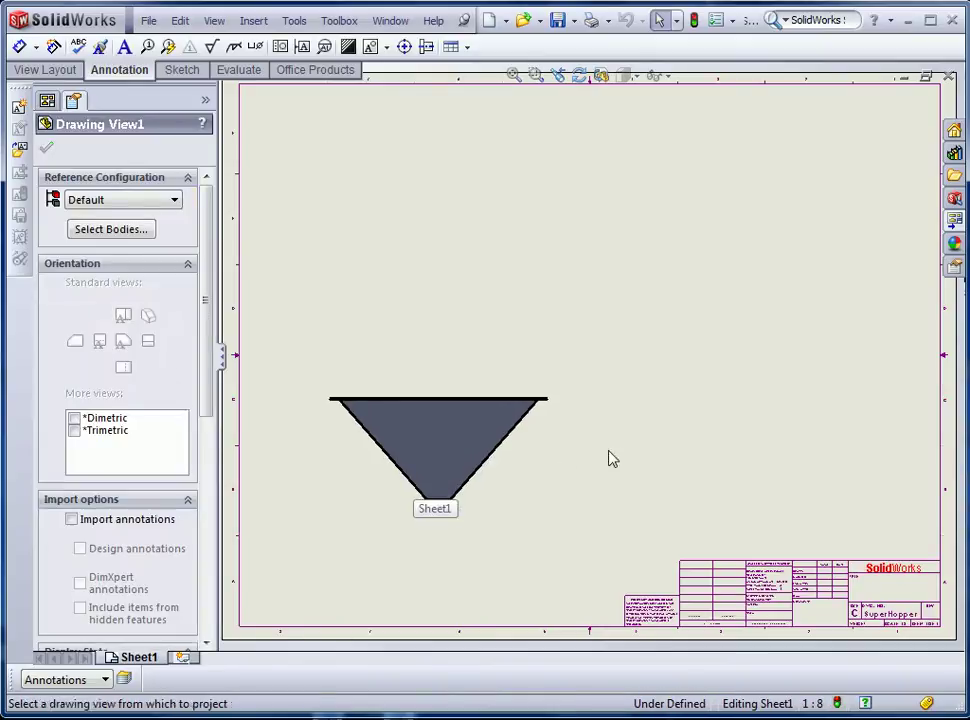
{"action": "left_click", "coordinate": [660, 452]}
{"action": "left_click", "coordinate": [515, 288]}
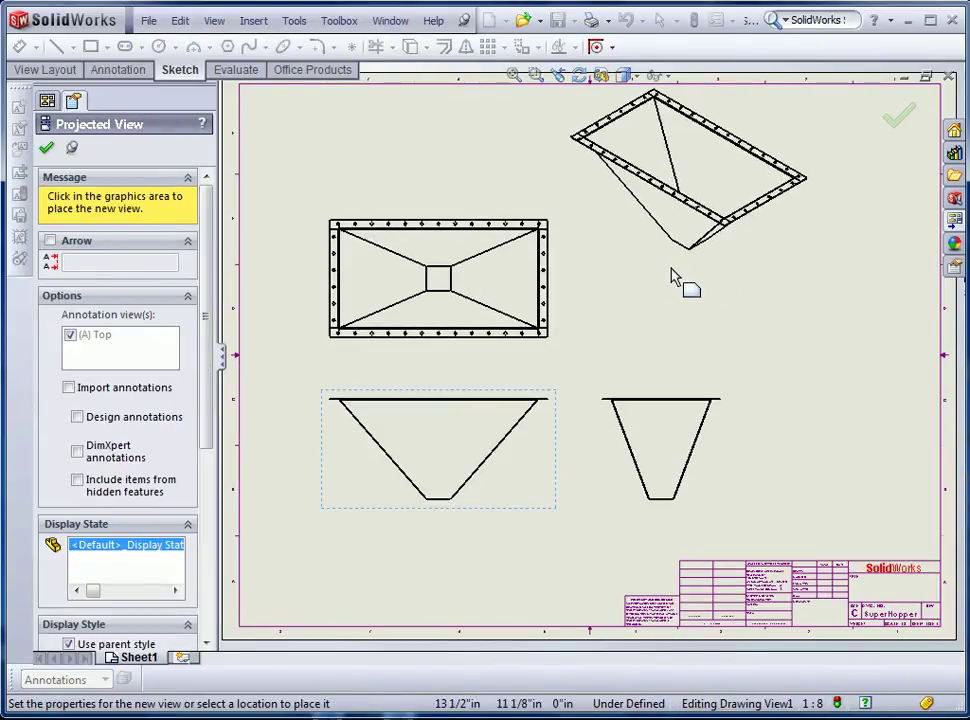
{"action": "scroll", "coordinate": [610, 325], "scroll_direction": "up", "scroll_amount": 4}
{"action": "scroll", "coordinate": [606, 318], "scroll_direction": "down", "scroll_amount": 2}
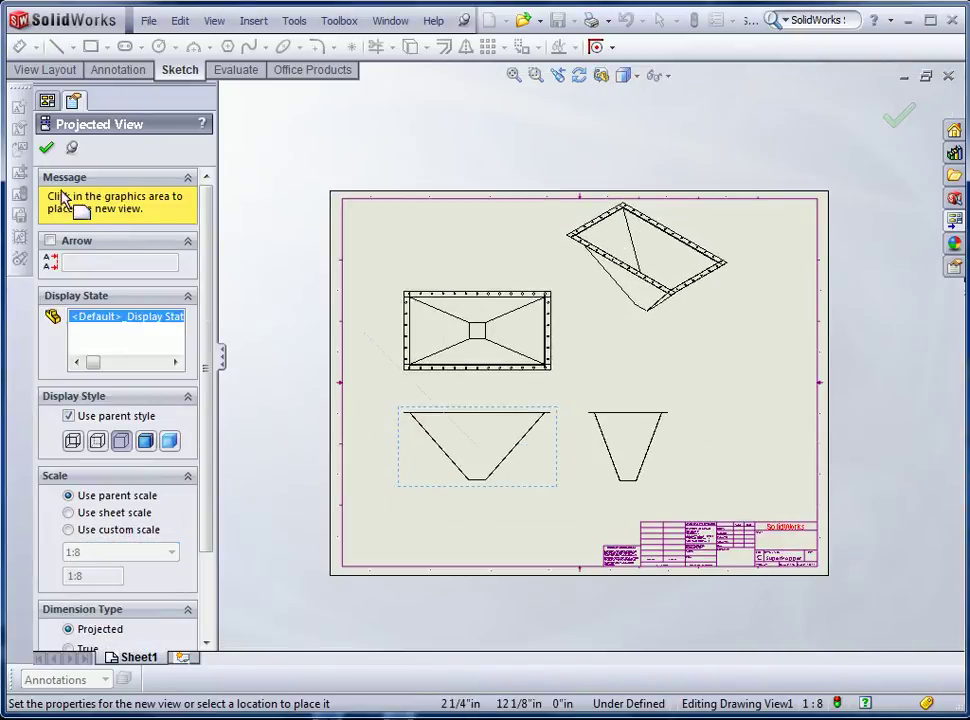
{"action": "left_click", "coordinate": [47, 149]}
Step: Move the isometric view away from the sheet's upper border and display it as Shaded With Edges
{"action": "left_click_drag", "start_coordinate": [621, 340], "coordinate": [693, 389]}
{"action": "left_click", "coordinate": [146, 464]}
{"action": "left_click", "coordinate": [271, 310]}
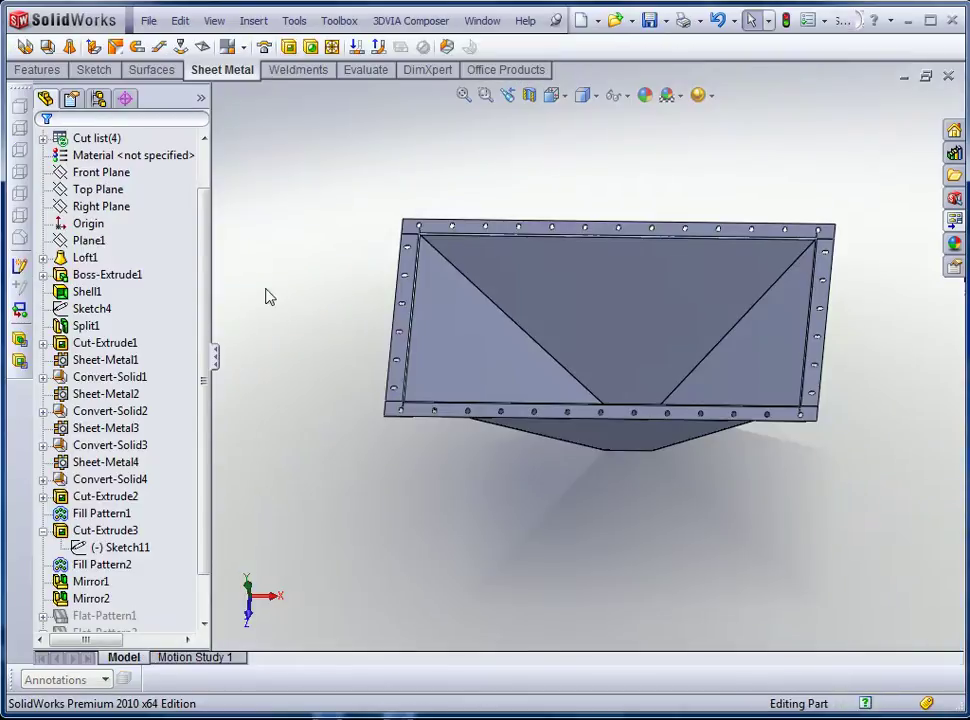
Step: In the SuperHopper part, update the cut list and check which walls each cut-list item groups
{"action": "left_click", "coordinate": [69, 260]}
{"action": "scroll", "coordinate": [206, 230], "scroll_direction": "up", "scroll_amount": 1}
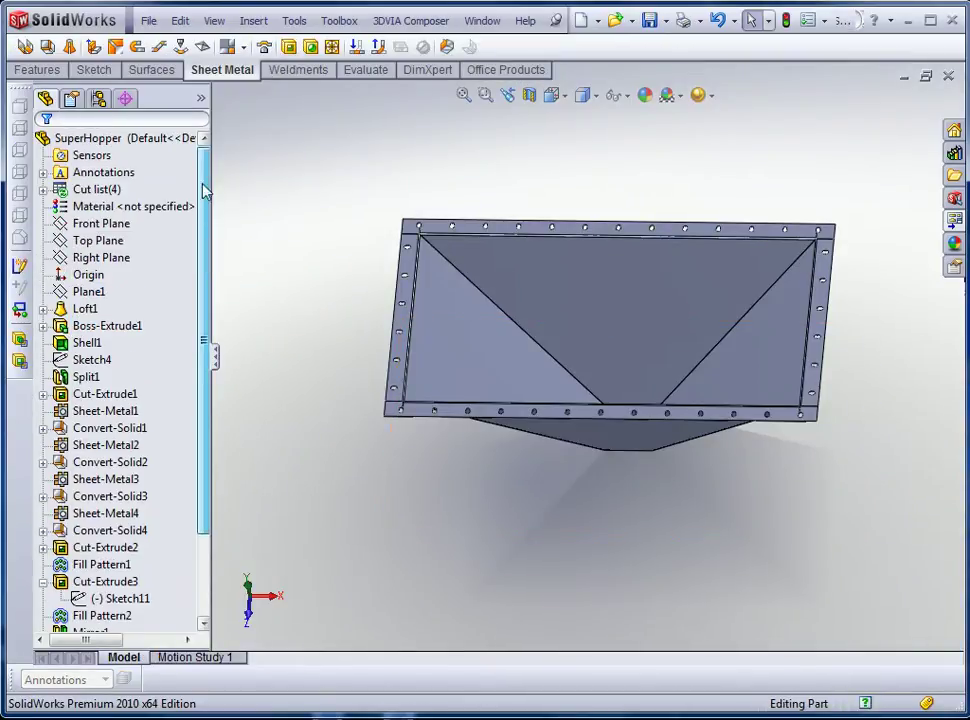
{"action": "double_click", "coordinate": [97, 189]}
{"action": "right_click", "coordinate": [97, 189]}
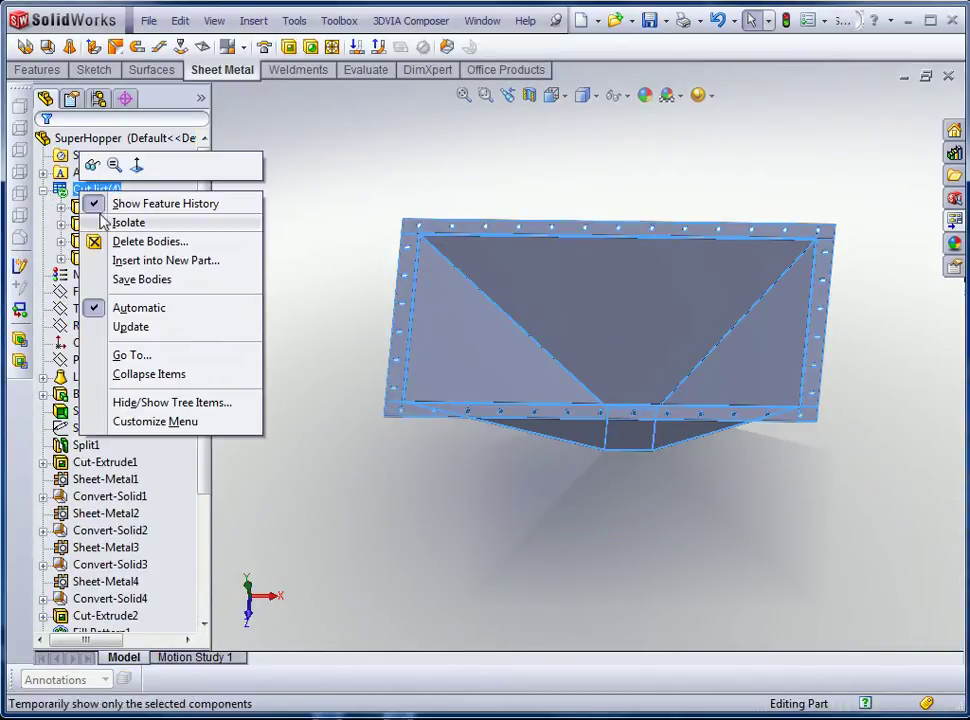
{"action": "left_click", "coordinate": [123, 327]}
{"action": "middle_click_drag", "start_coordinate": [390, 476], "coordinate": [300, 370]}
{"action": "left_click", "coordinate": [120, 206]}
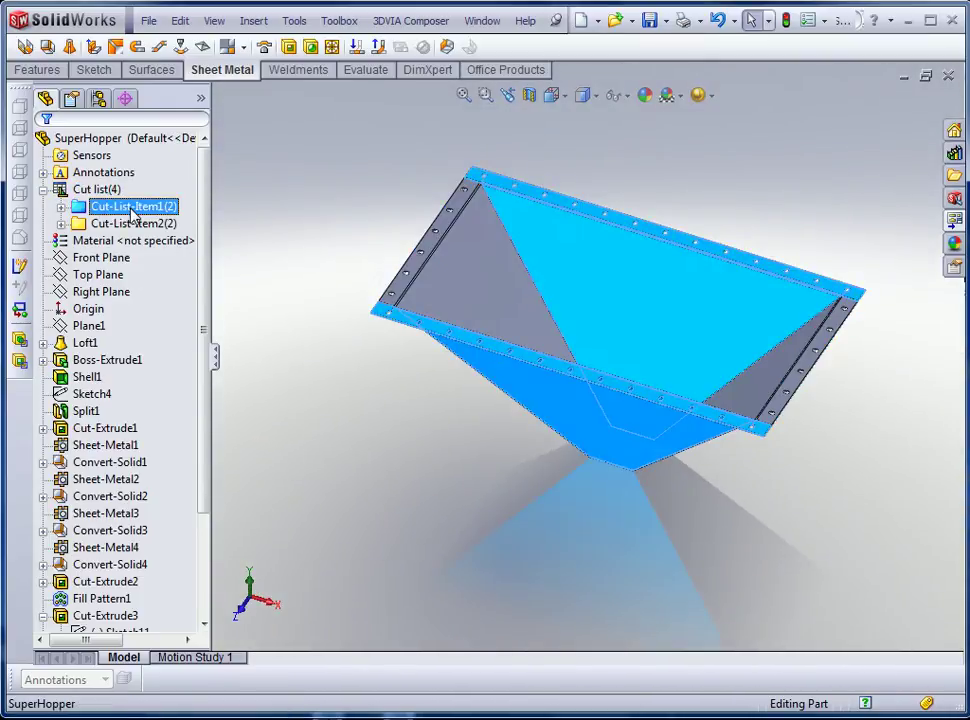
{"action": "left_click", "coordinate": [127, 224]}
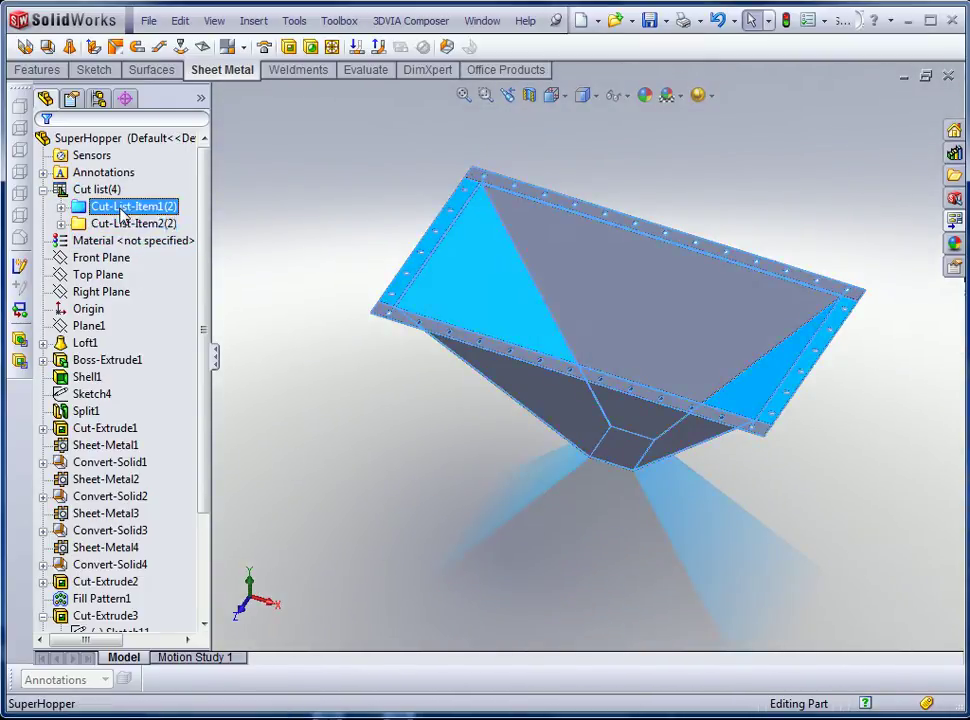
Step: Add a DESCRIPTION property reading FRONT / BACK HOPPER PLATE to Cut-List-Item1
{"action": "right_click", "coordinate": [127, 224]}
{"action": "left_click", "coordinate": [185, 238]}
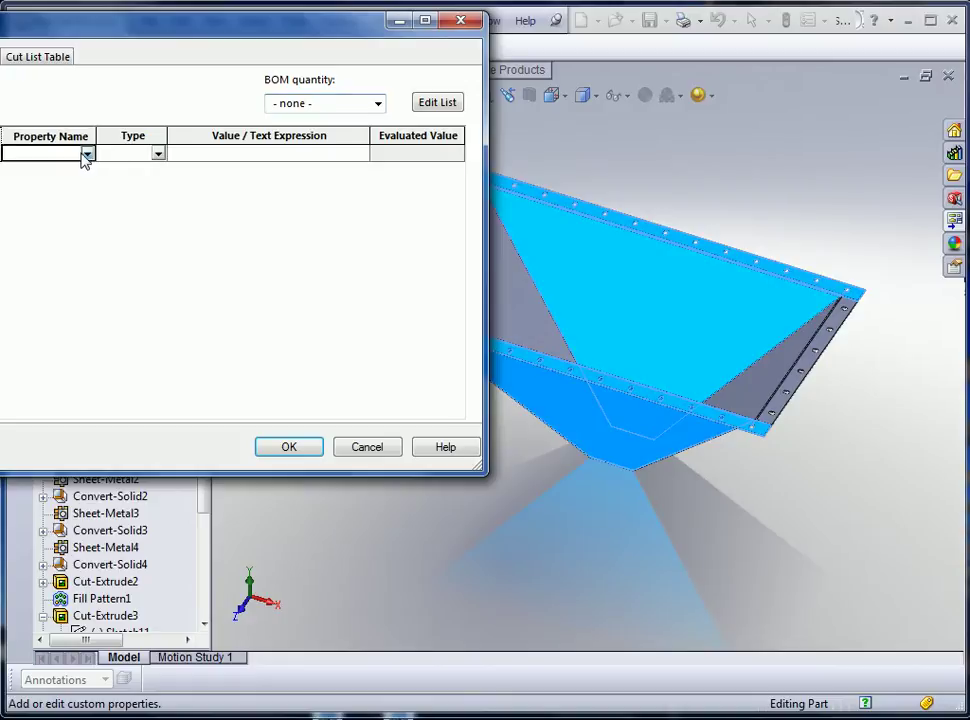
{"action": "left_click", "coordinate": [86, 156]}
{"action": "left_click_drag", "start_coordinate": [104, 38], "coordinate": [282, 65]}
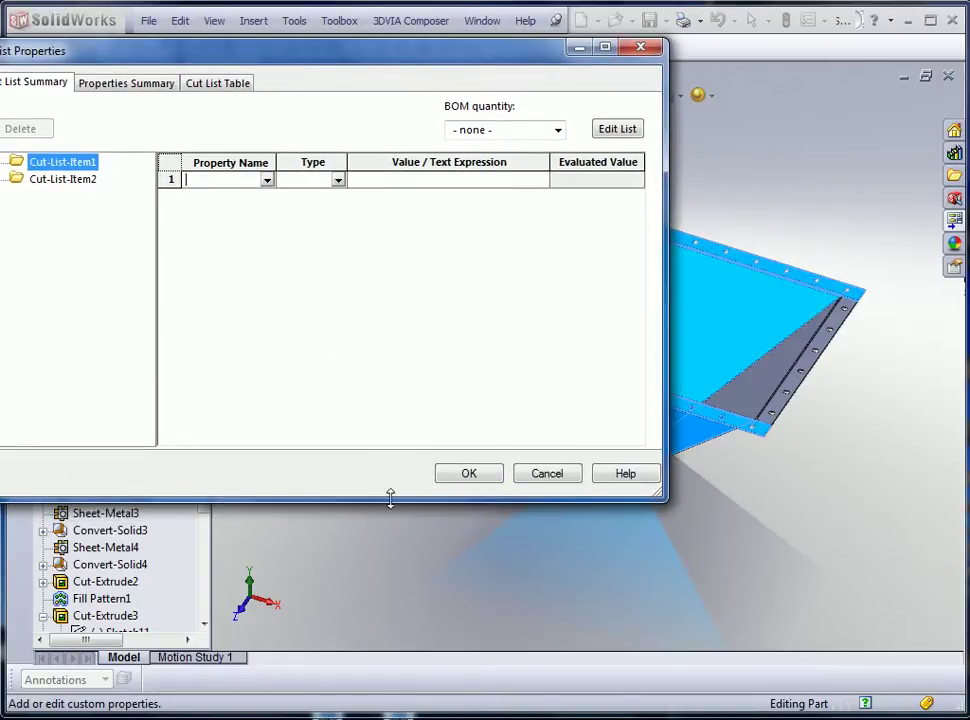
{"action": "left_click", "coordinate": [267, 181]}
{"action": "left_click", "coordinate": [262, 195]}
{"action": "left_click", "coordinate": [396, 179]}
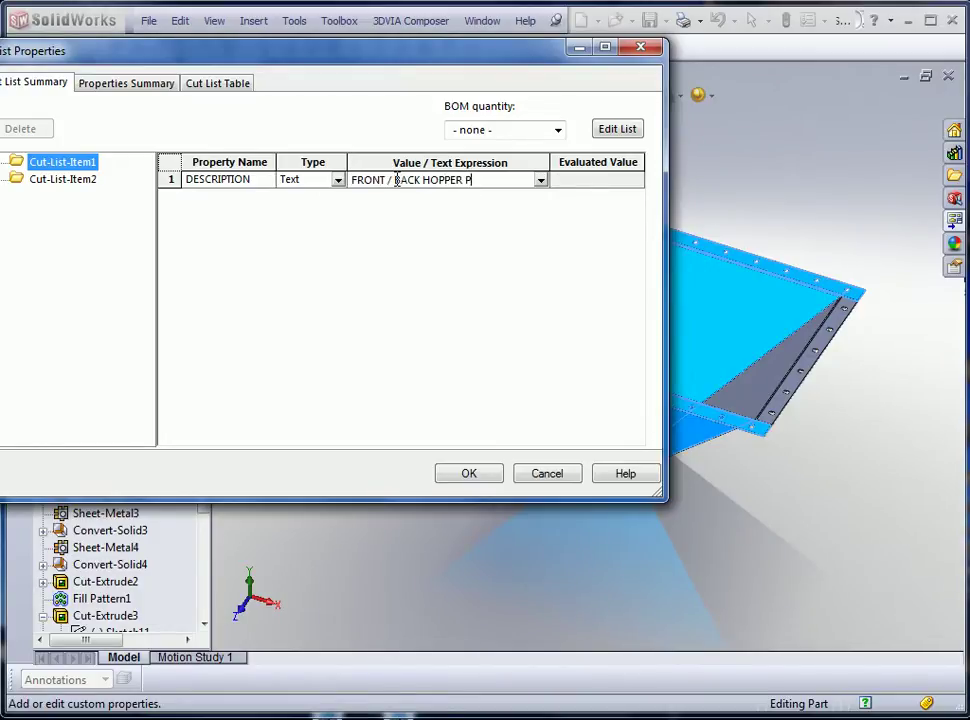
Step: Add a DESCRIPTION property reading SIDE HOPPER PLATE to Cut-List-Item2
{"action": "left_click", "coordinate": [85, 180]}
{"action": "left_click", "coordinate": [234, 182]}
{"action": "left_click", "coordinate": [267, 180]}
{"action": "left_click", "coordinate": [240, 194]}
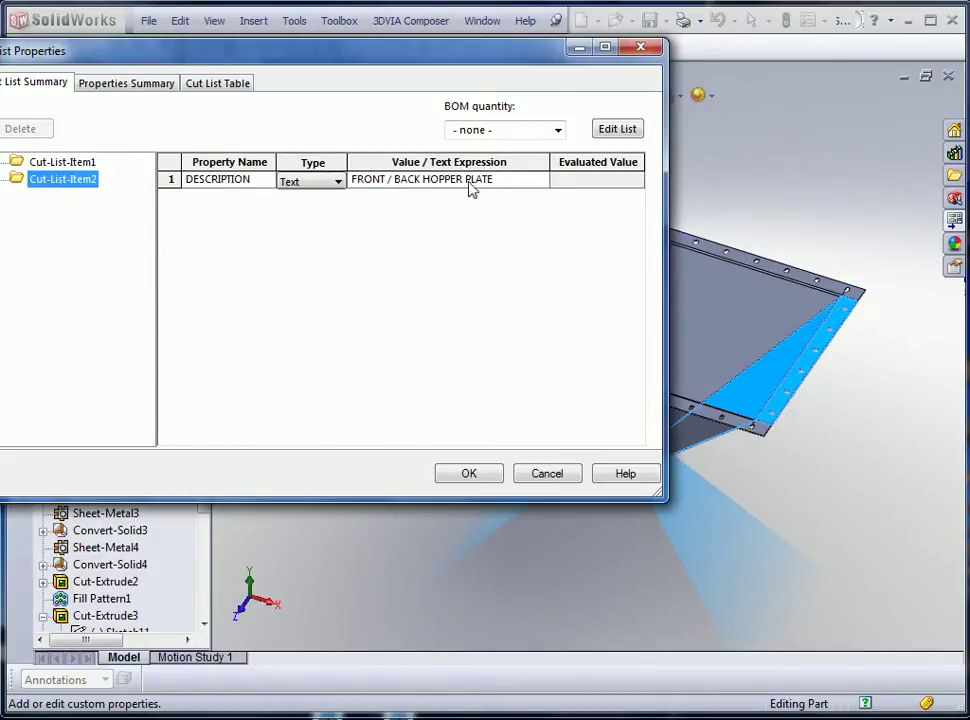
{"action": "left_click", "coordinate": [508, 177]}
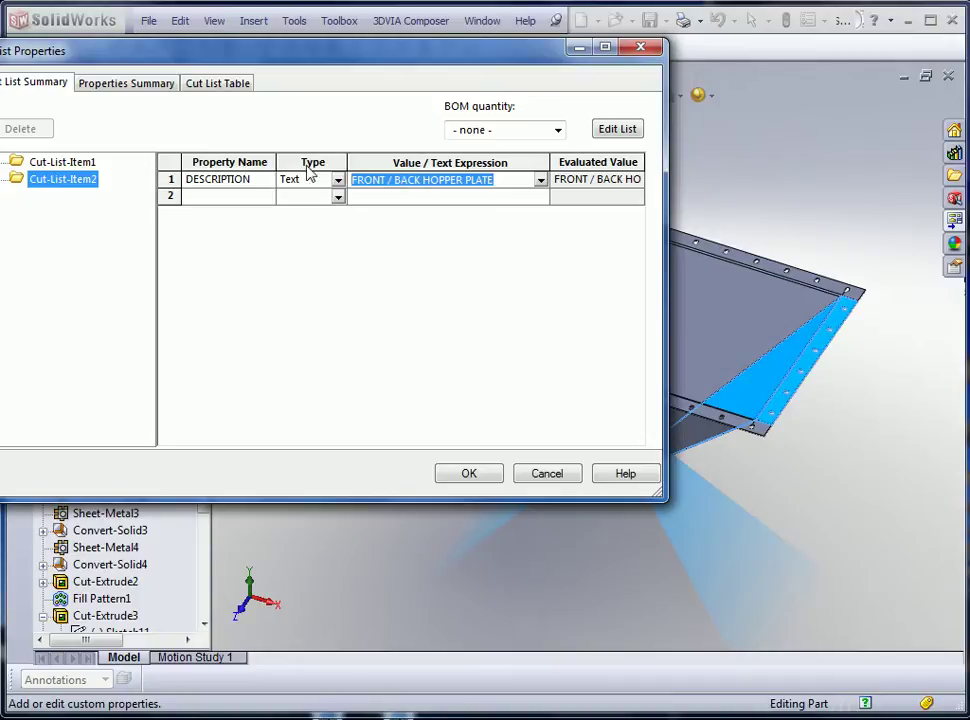
{"action": "type", "text": "SID"}
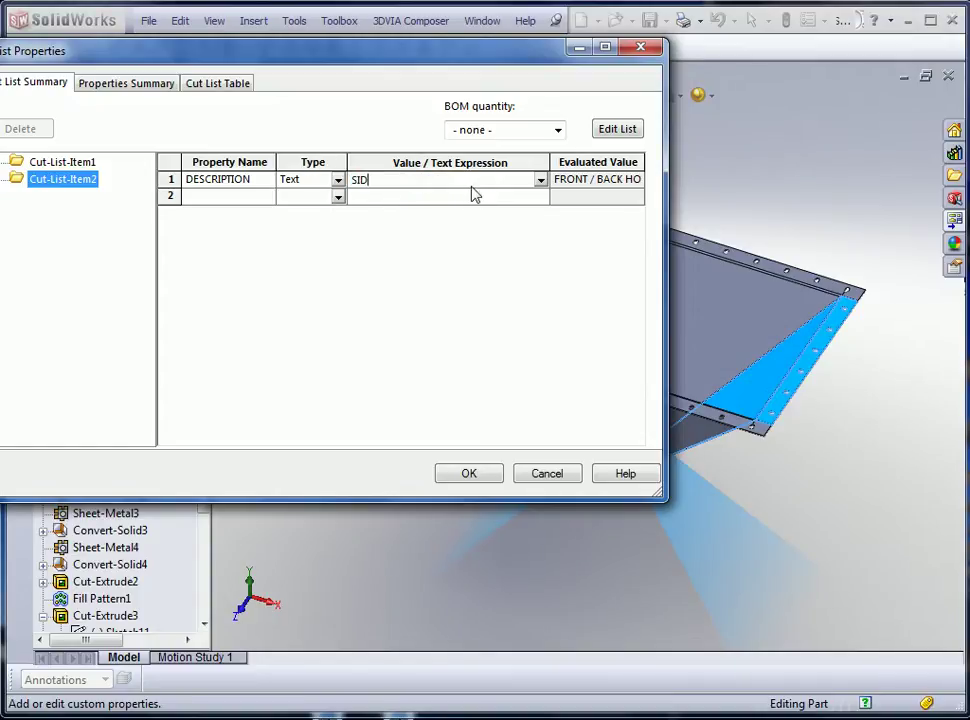
{"action": "type", "text": "E HOPPER PLATE"}
{"action": "key", "text": "Return"}
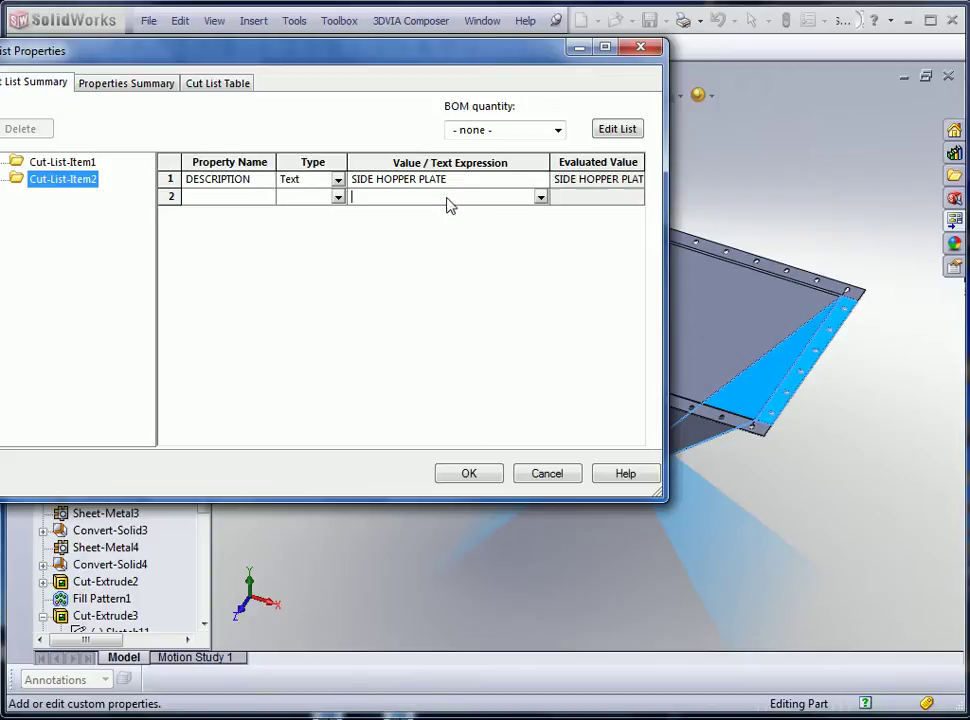
Step: Review both descriptions in the cut list table preview and accept the cut list properties
{"action": "left_click", "coordinate": [62, 162]}
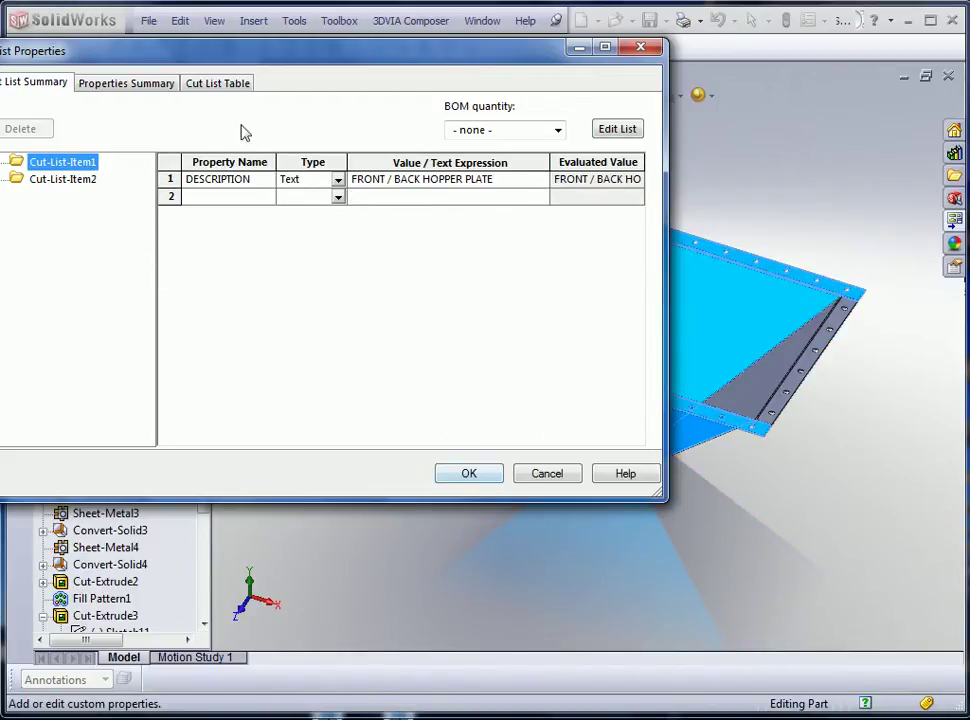
{"action": "left_click", "coordinate": [214, 84]}
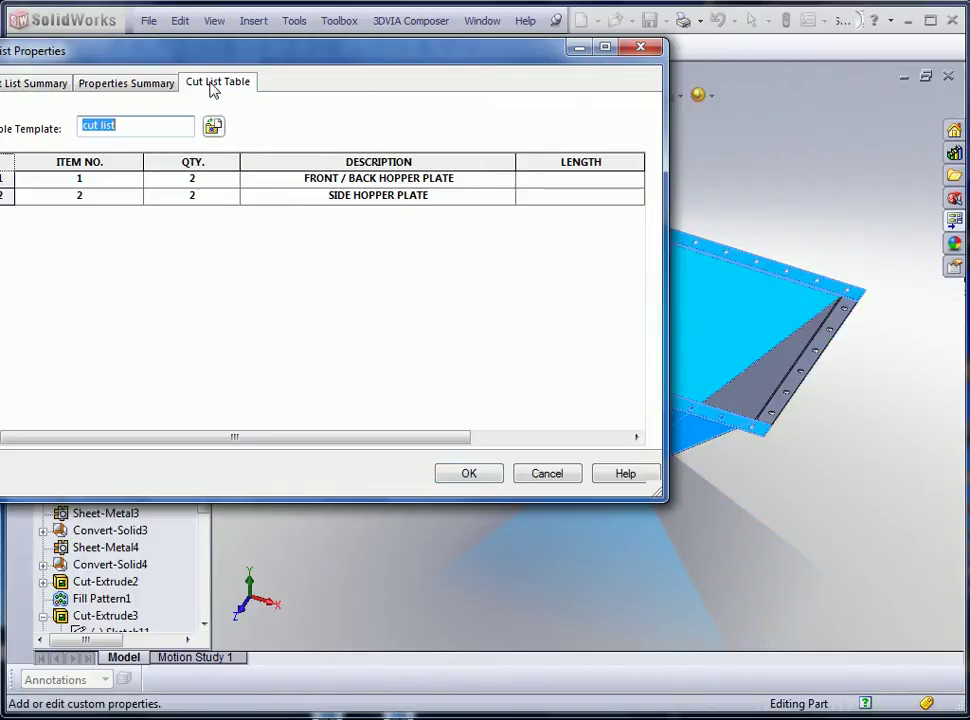
{"action": "left_click", "coordinate": [472, 476]}
{"action": "left_click", "coordinate": [430, 508]}
{"action": "scroll", "coordinate": [432, 505], "scroll_direction": "up", "scroll_amount": 3}
{"action": "middle_click_drag", "start_coordinate": [462, 460], "coordinate": [458, 335]}
Step: Return to the drawing and insert a weldment cut list based on the isometric view at the sheet's upper corner
{"action": "key", "text": "ctrl+Tab"}
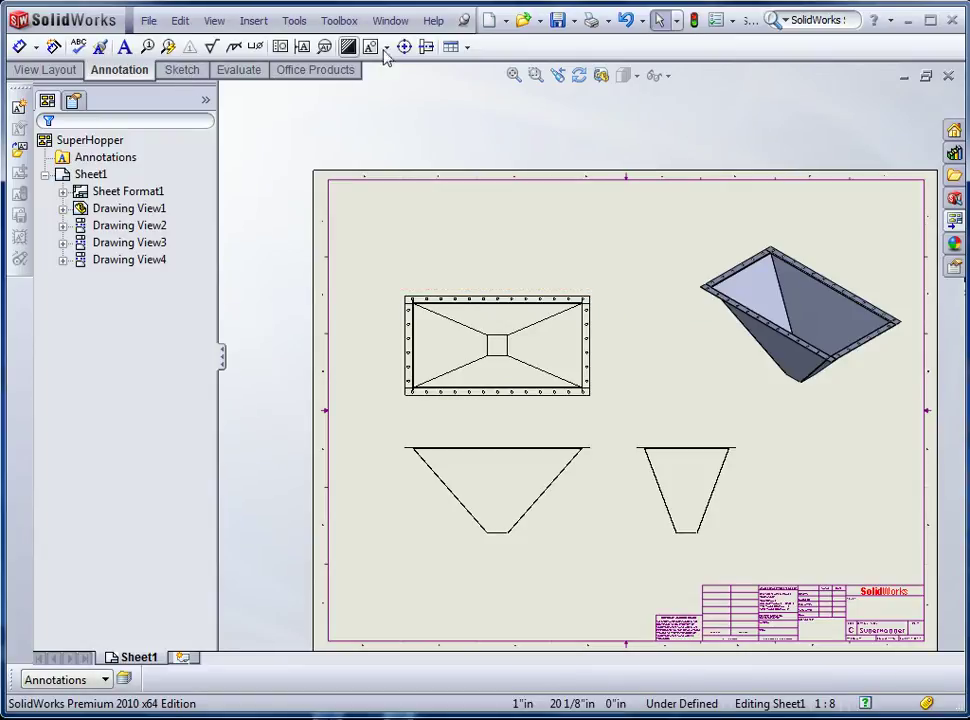
{"action": "left_click", "coordinate": [452, 46]}
{"action": "left_click", "coordinate": [485, 143]}
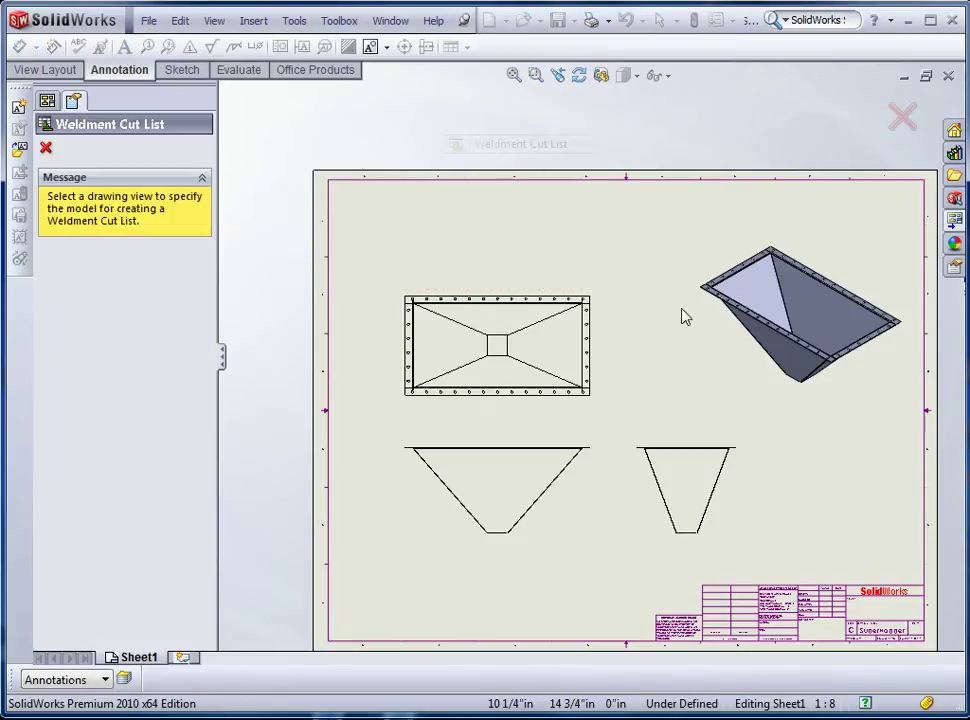
{"action": "left_click", "coordinate": [716, 347]}
{"action": "left_click", "coordinate": [46, 149]}
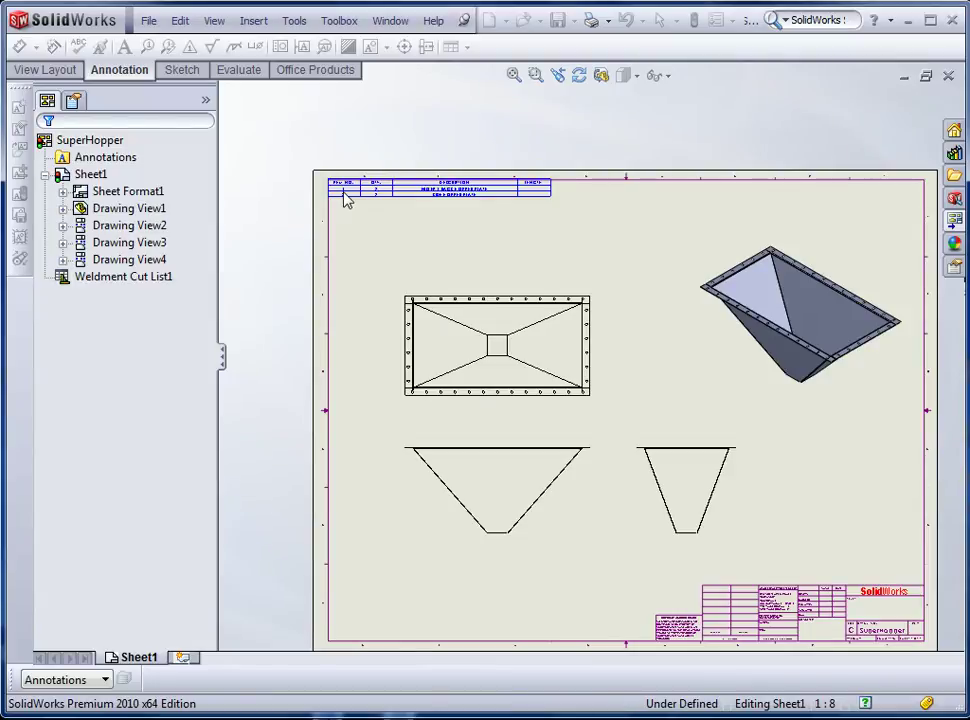
Step: Auto-balloon the isometric view with the Left layout and Ignore multiple instances off, moving the balloon column farther from the view
{"action": "scroll", "coordinate": [598, 234], "scroll_direction": "down", "scroll_amount": 2}
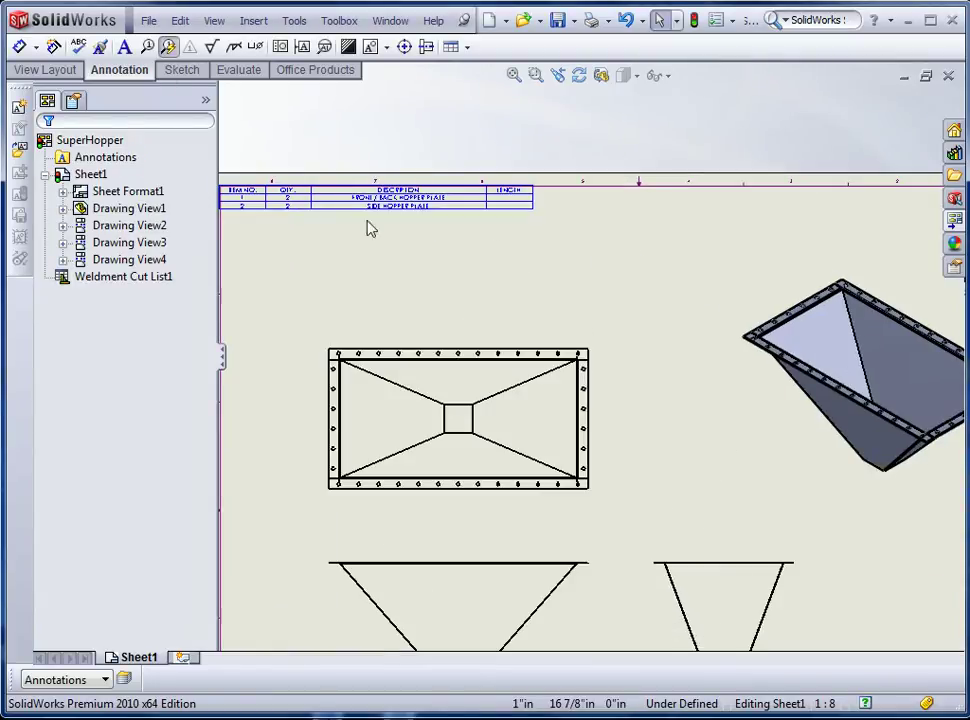
{"action": "left_click", "coordinate": [792, 426]}
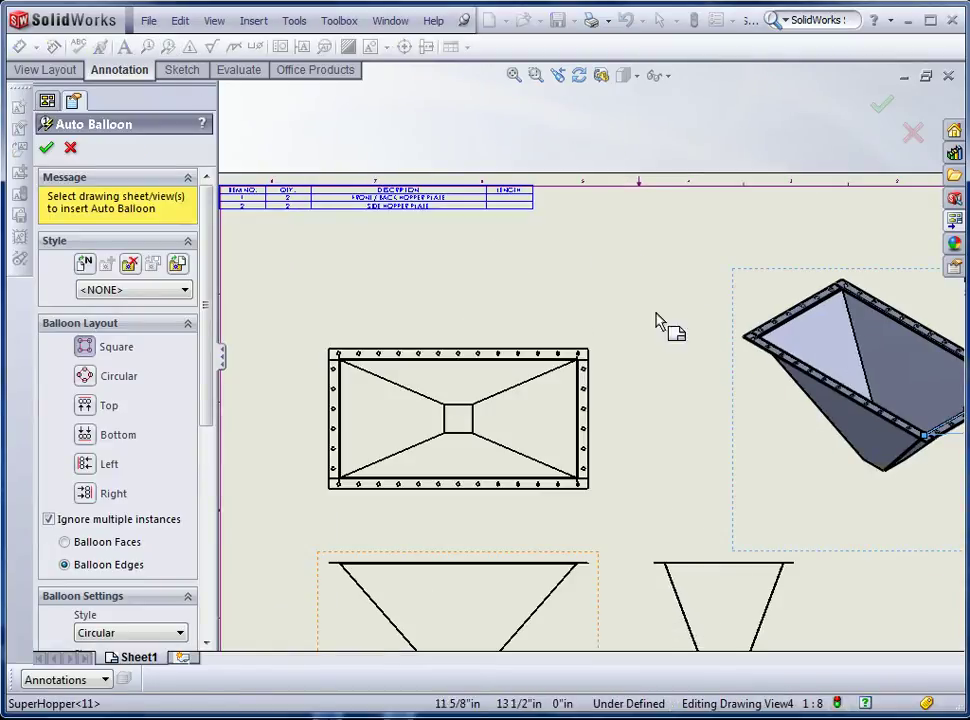
{"action": "left_click", "coordinate": [86, 464]}
{"action": "left_click", "coordinate": [62, 519]}
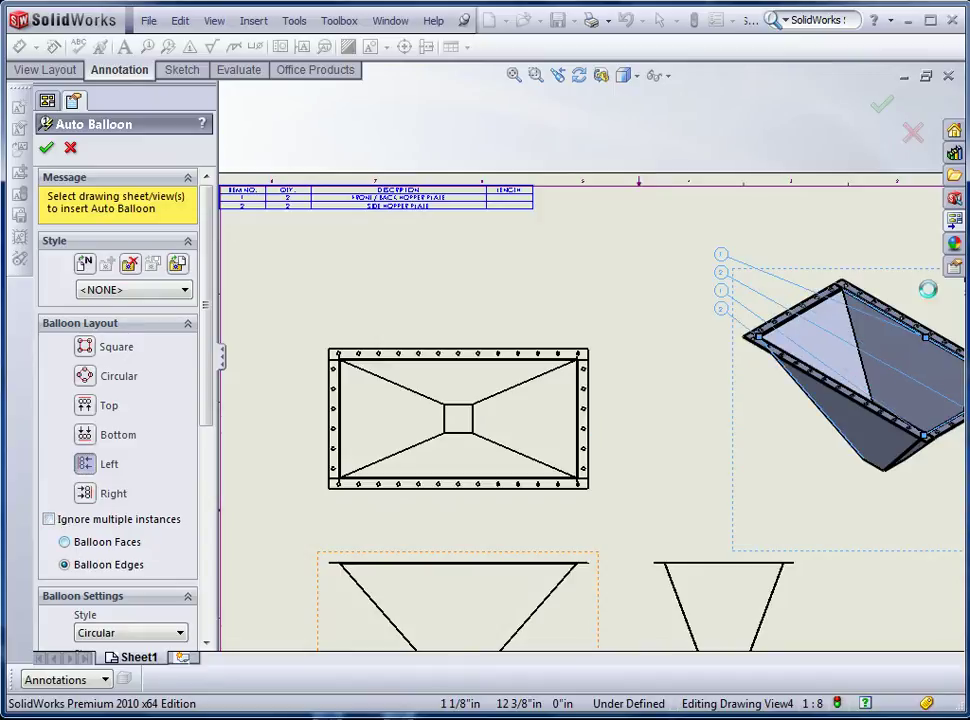
{"action": "scroll", "coordinate": [805, 357], "scroll_direction": "up", "scroll_amount": 3}
{"action": "scroll", "coordinate": [790, 345], "scroll_direction": "down", "scroll_amount": 3}
{"action": "left_click_drag", "start_coordinate": [578, 336], "coordinate": [496, 327]}
{"action": "left_click", "coordinate": [46, 148]}
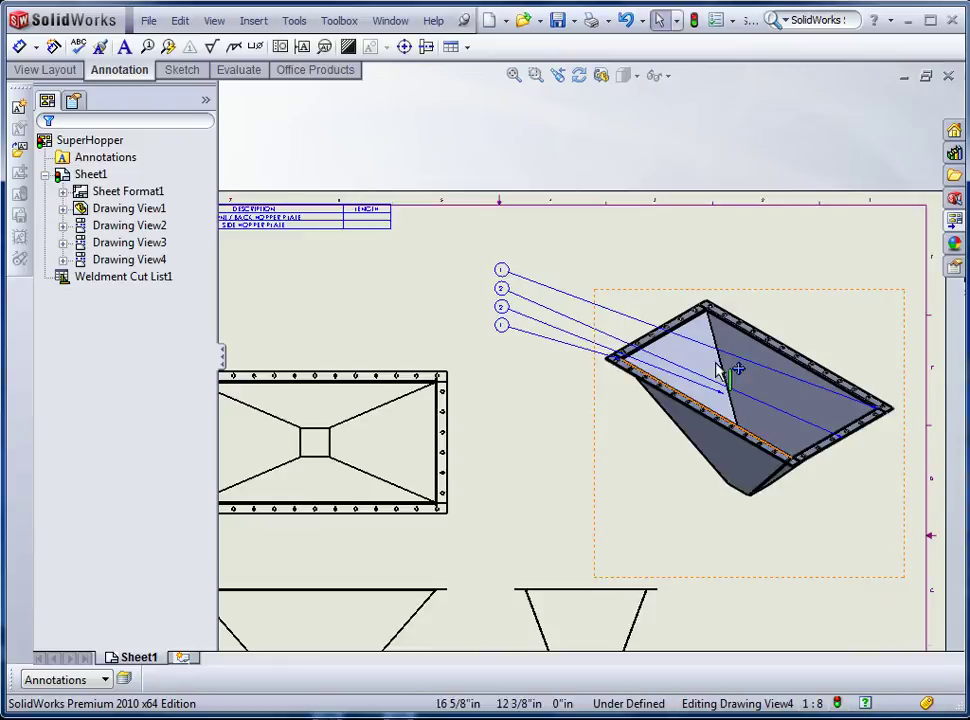
Step: Inspect the balloon leader ends and move the lower item 2 balloon's arrow farther onto the short wall's inner face
{"action": "scroll", "coordinate": [640, 365], "scroll_direction": "down", "scroll_amount": 6}
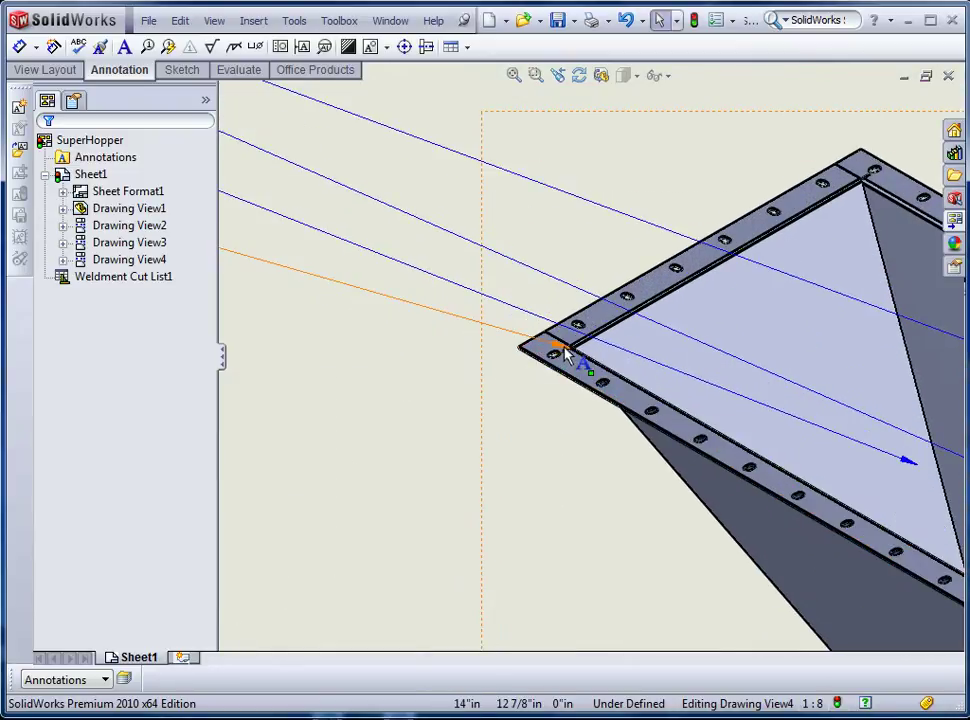
{"action": "left_click", "coordinate": [564, 347]}
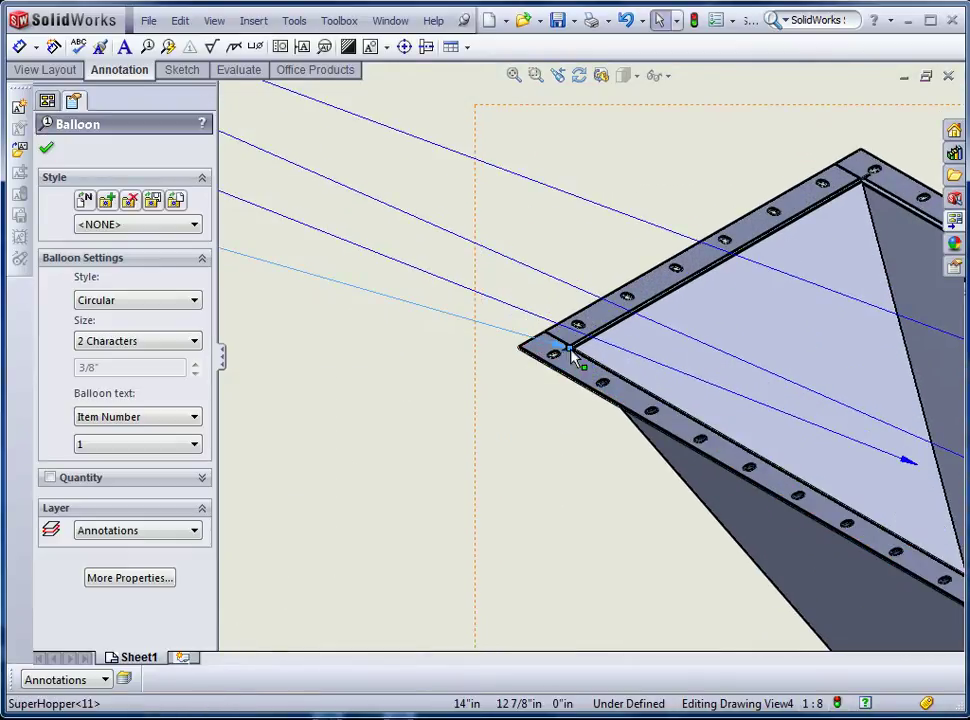
{"action": "scroll", "coordinate": [583, 372], "scroll_direction": "up", "scroll_amount": 4}
{"action": "scroll", "coordinate": [515, 410], "scroll_direction": "down", "scroll_amount": 2}
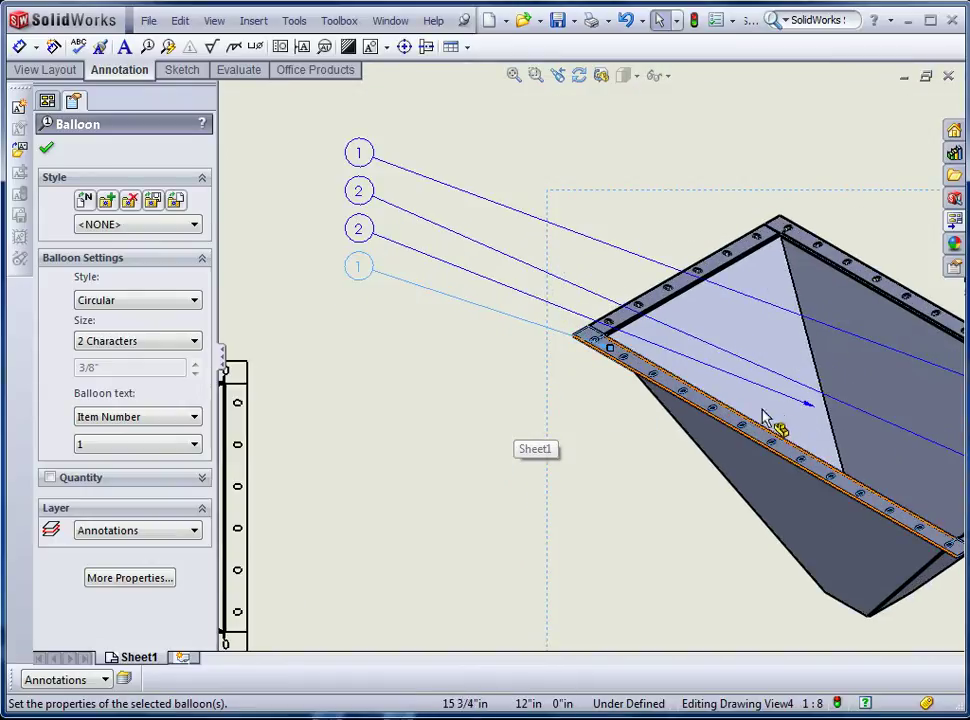
{"action": "left_click", "coordinate": [788, 410]}
{"action": "left_click_drag", "start_coordinate": [773, 415], "coordinate": [752, 385]}
{"action": "left_click", "coordinate": [475, 428]}
{"action": "scroll", "coordinate": [473, 429], "scroll_direction": "up", "scroll_amount": 6}
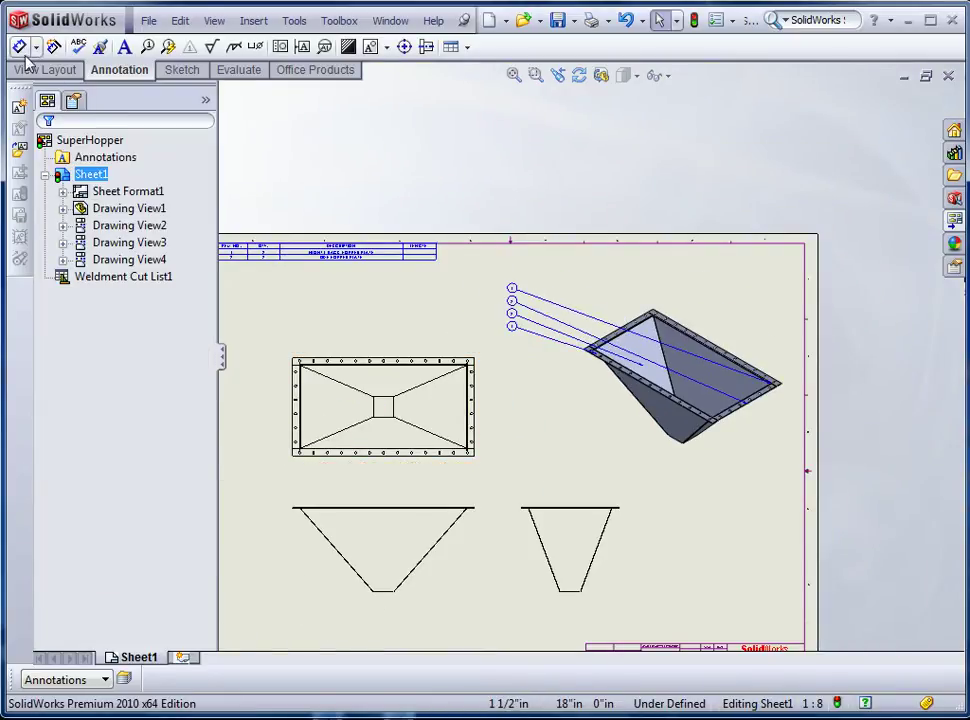
Step: Dimension the overall length and width of the flange outline in the top view
{"action": "scroll", "coordinate": [433, 450], "scroll_direction": "up", "scroll_amount": 2}
{"action": "scroll", "coordinate": [517, 412], "scroll_direction": "down", "scroll_amount": 5}
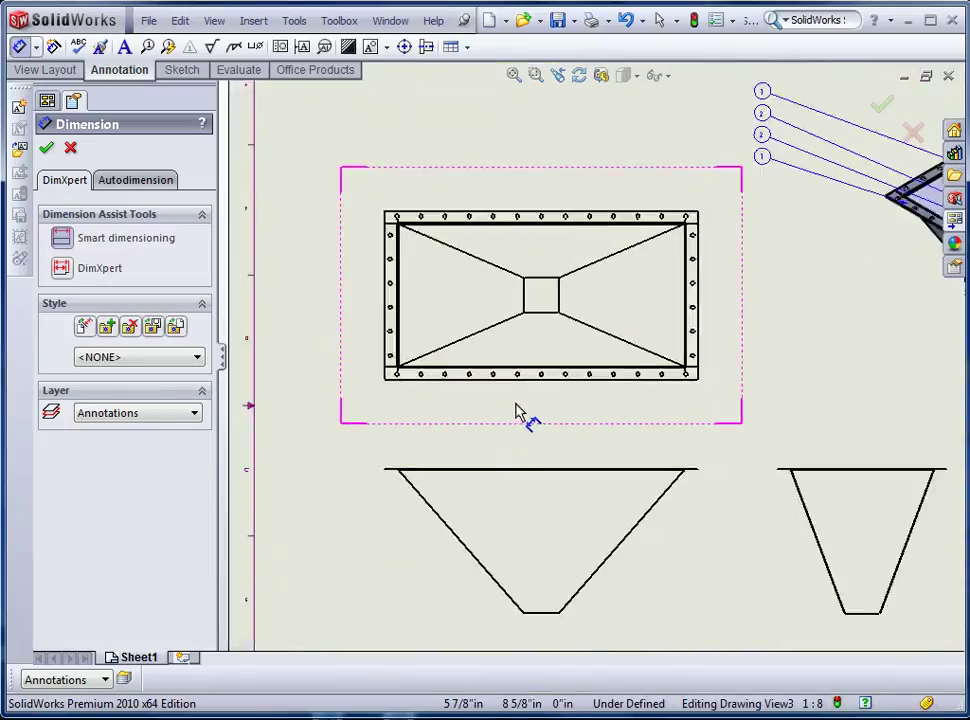
{"action": "scroll", "coordinate": [517, 412], "scroll_direction": "down", "scroll_amount": 3}
{"action": "left_click", "coordinate": [531, 346]}
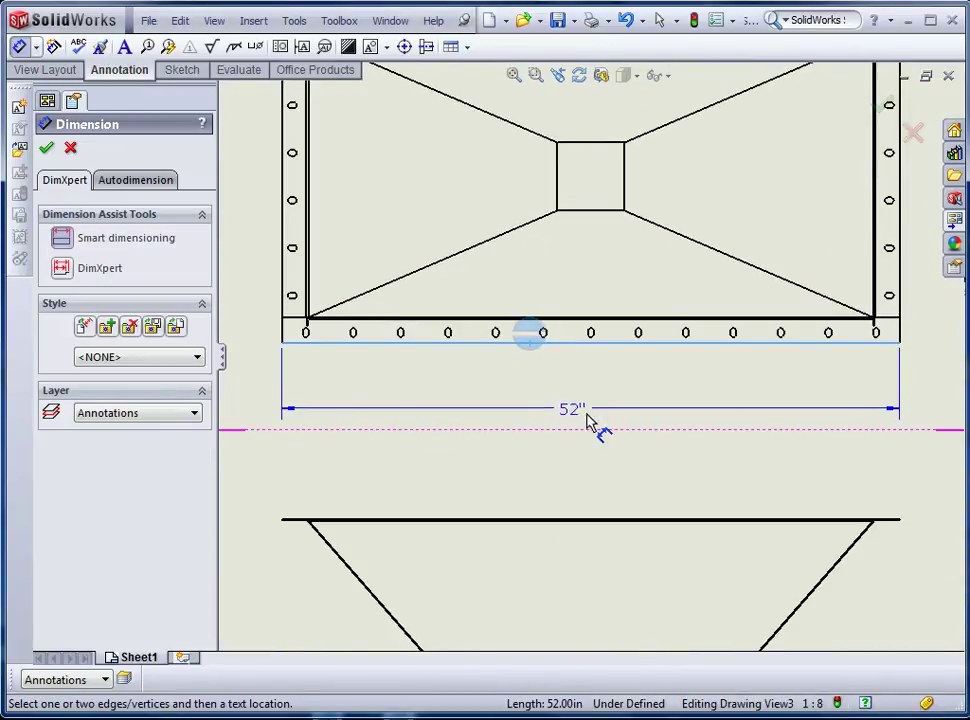
{"action": "left_click", "coordinate": [587, 418]}
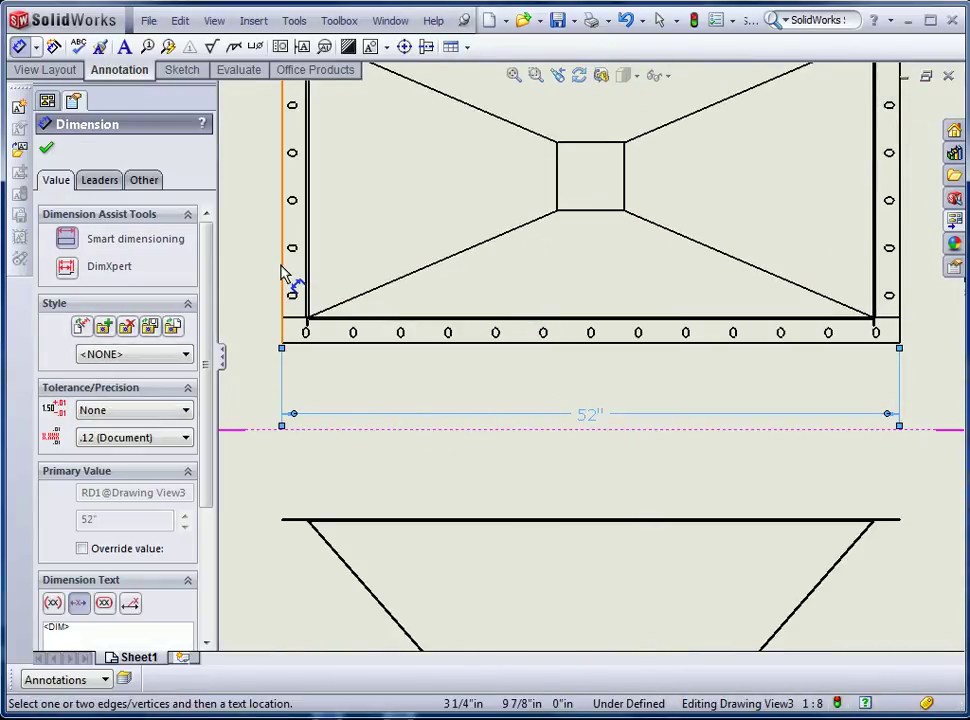
{"action": "left_click", "coordinate": [285, 280]}
{"action": "scroll", "coordinate": [285, 275], "scroll_direction": "up", "scroll_amount": 2}
{"action": "left_click", "coordinate": [338, 255]}
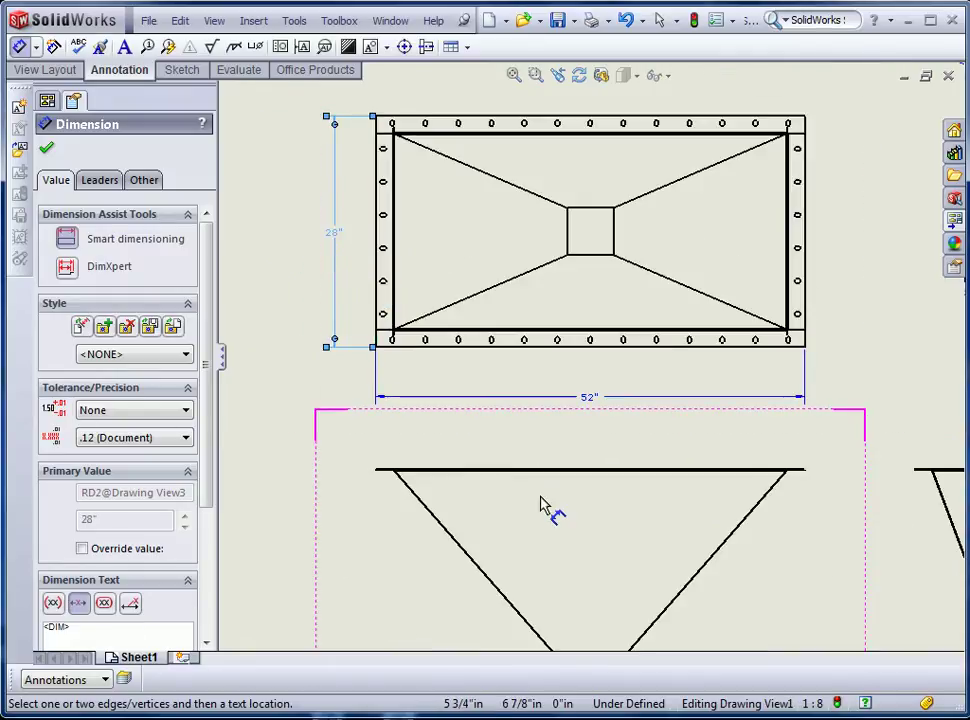
Step: Dimension the hopper's overall height in the front view and move the dimension to the view's right side
{"action": "scroll", "coordinate": [546, 495], "scroll_direction": "up", "scroll_amount": 2}
{"action": "scroll", "coordinate": [540, 480], "scroll_direction": "down", "scroll_amount": 4}
{"action": "scroll", "coordinate": [483, 397], "scroll_direction": "down", "scroll_amount": 3}
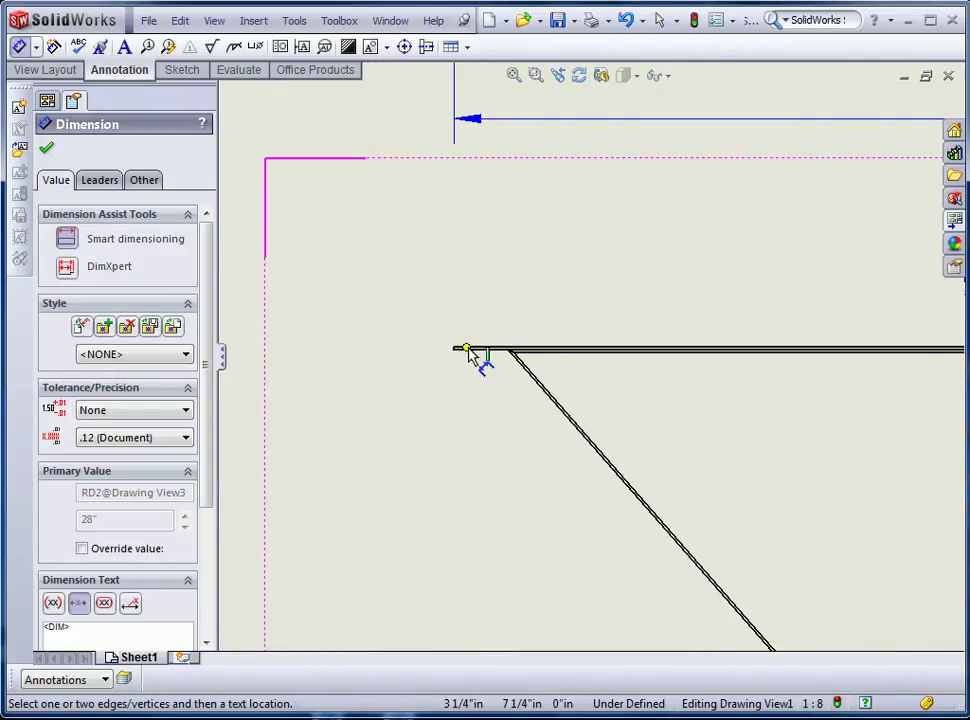
{"action": "left_click", "coordinate": [497, 350]}
{"action": "scroll", "coordinate": [578, 536], "scroll_direction": "up", "scroll_amount": 3}
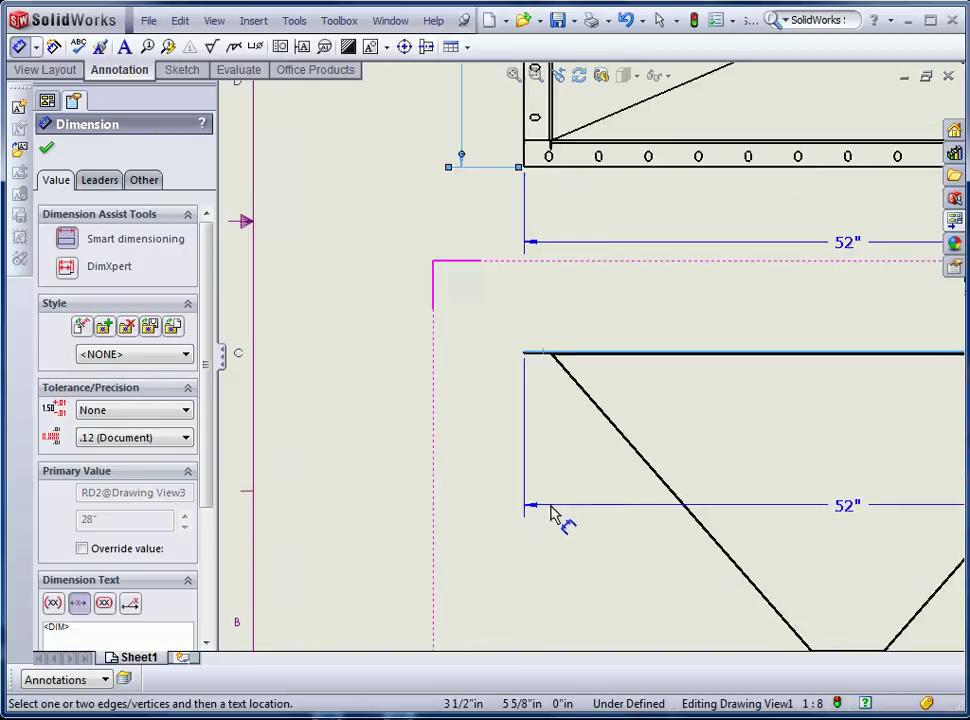
{"action": "scroll", "coordinate": [740, 560], "scroll_direction": "down", "scroll_amount": 3}
{"action": "left_click", "coordinate": [706, 478]}
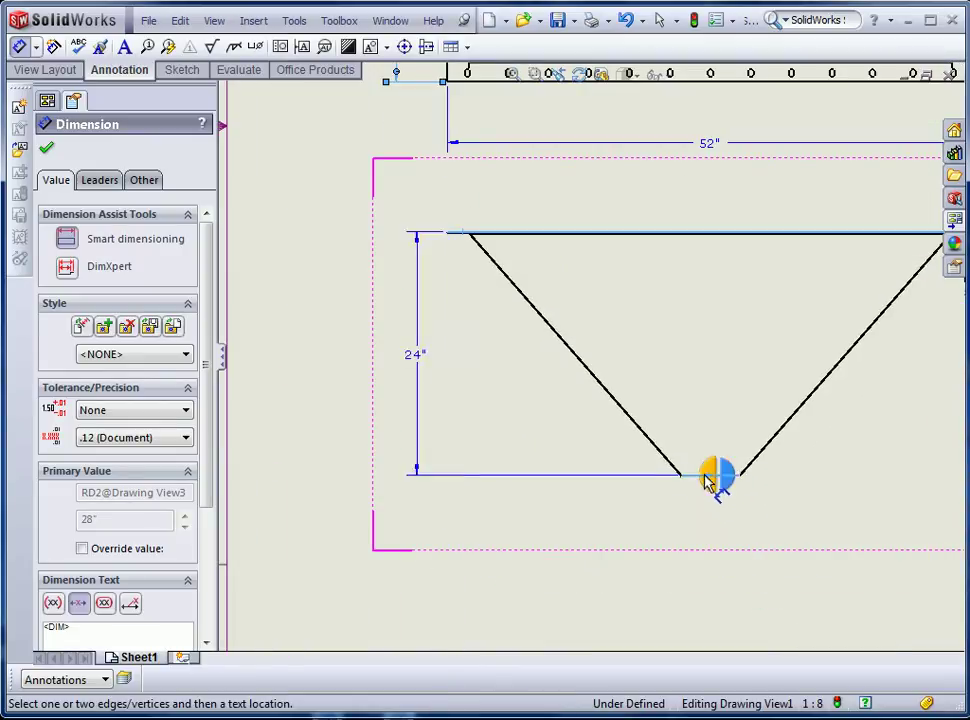
{"action": "left_click", "coordinate": [426, 372]}
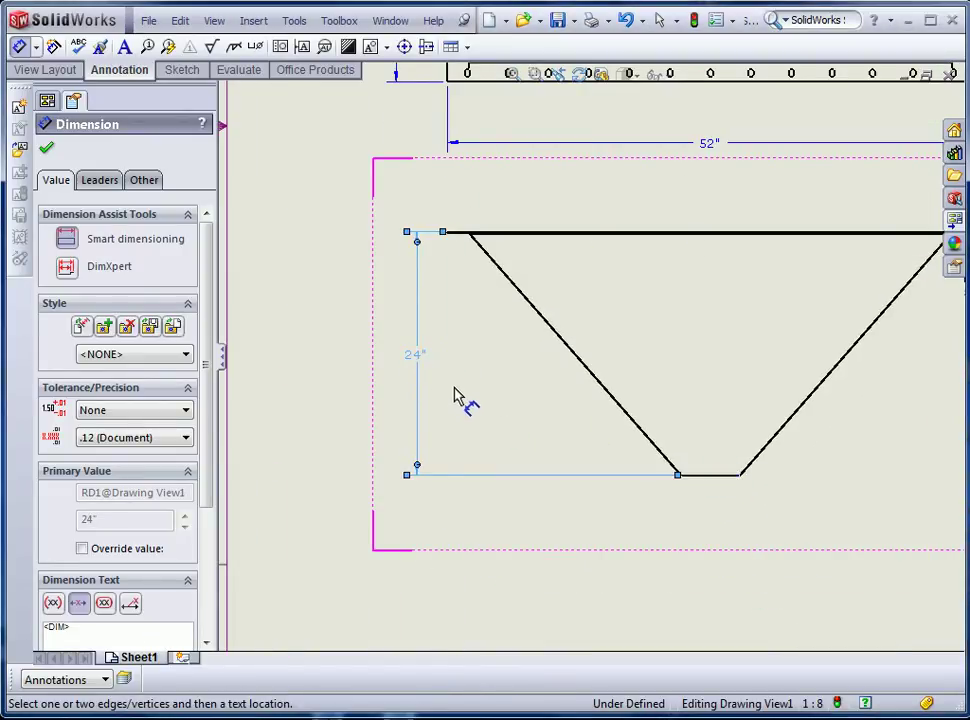
{"action": "scroll", "coordinate": [470, 390], "scroll_direction": "up", "scroll_amount": 3}
{"action": "key", "text": "Escape"}
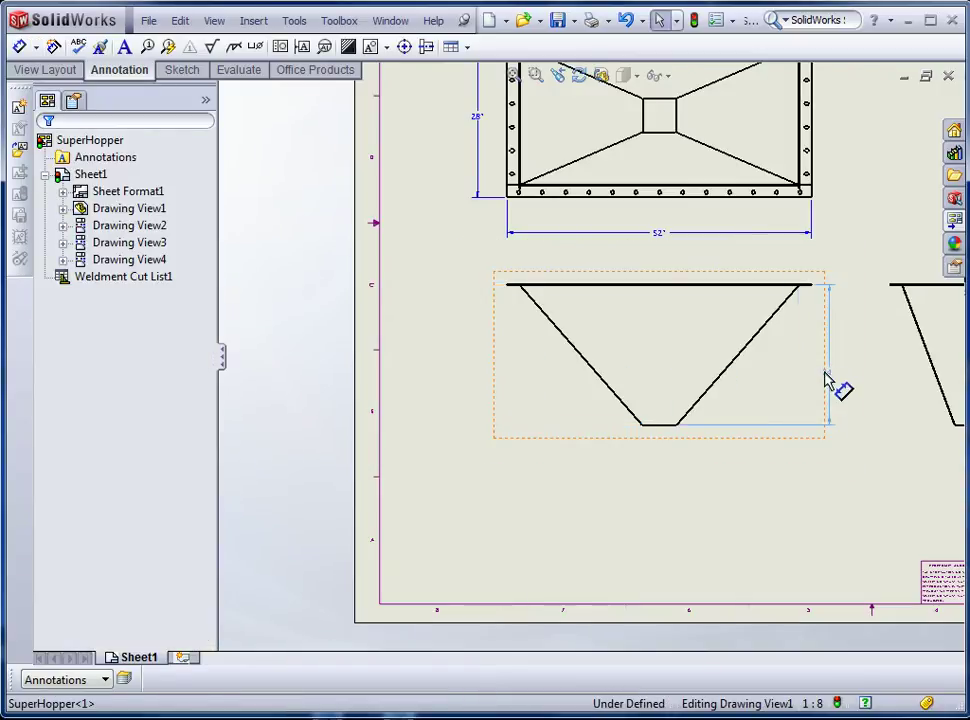
{"action": "left_click", "coordinate": [827, 380]}
{"action": "key", "text": "Escape"}
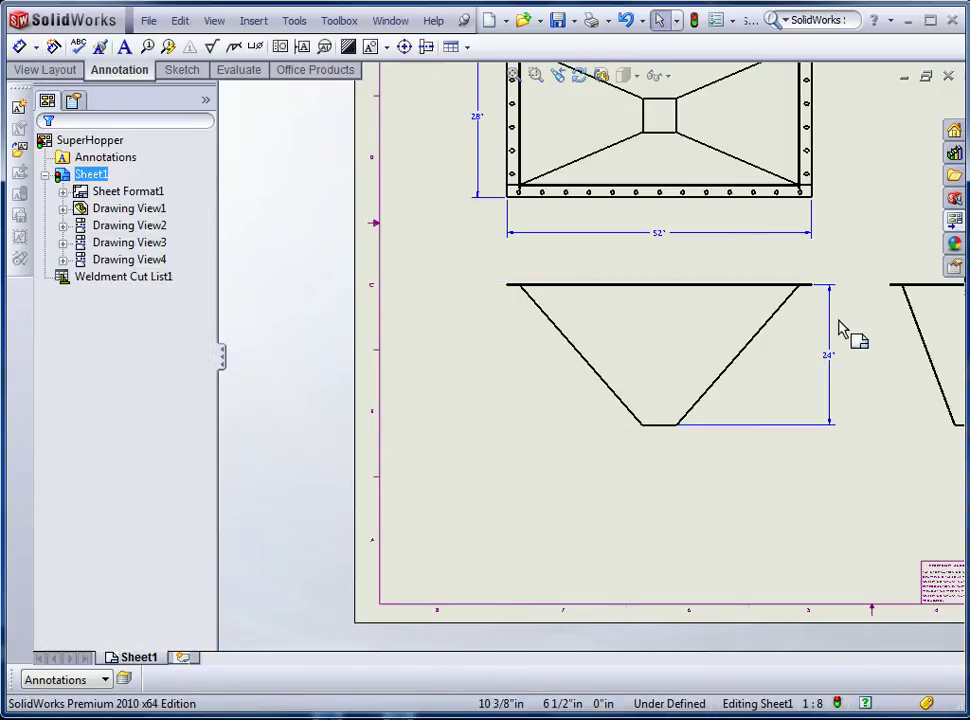
Step: Dimension the width of the hopper's bottom opening in the front view, placing the dimension just below the edge
{"action": "scroll", "coordinate": [788, 320], "scroll_direction": "down", "scroll_amount": 3}
{"action": "scroll", "coordinate": [660, 422], "scroll_direction": "up", "scroll_amount": 5}
{"action": "middle_click_drag", "start_coordinate": [656, 391], "coordinate": [594, 448]}
{"action": "scroll", "coordinate": [630, 395], "scroll_direction": "down", "scroll_amount": 1}
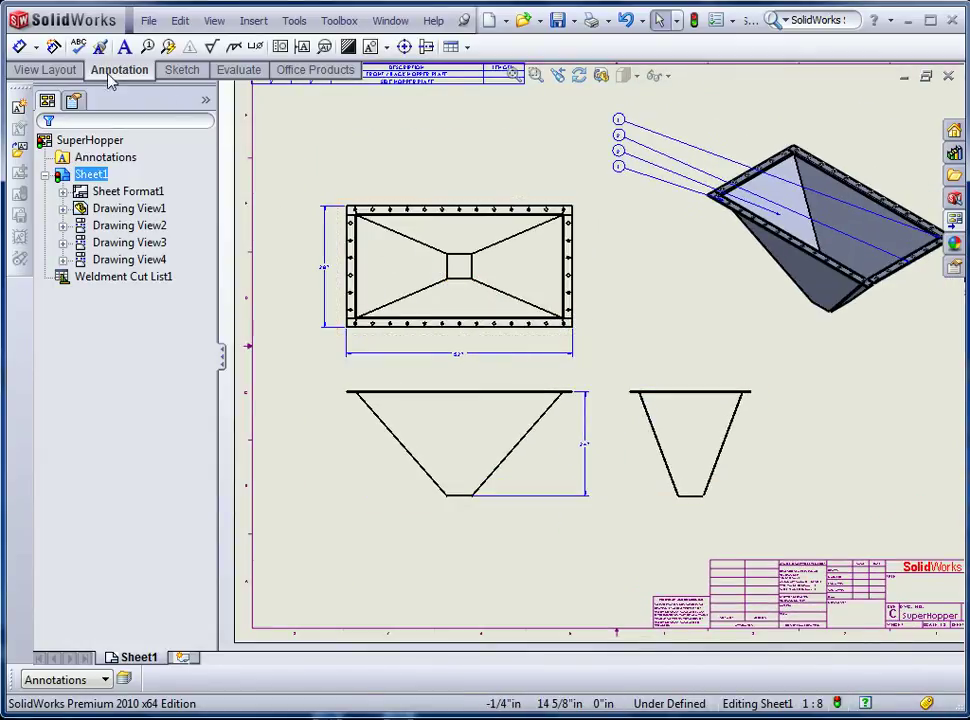
{"action": "left_click", "coordinate": [459, 496]}
{"action": "left_click", "coordinate": [472, 521]}
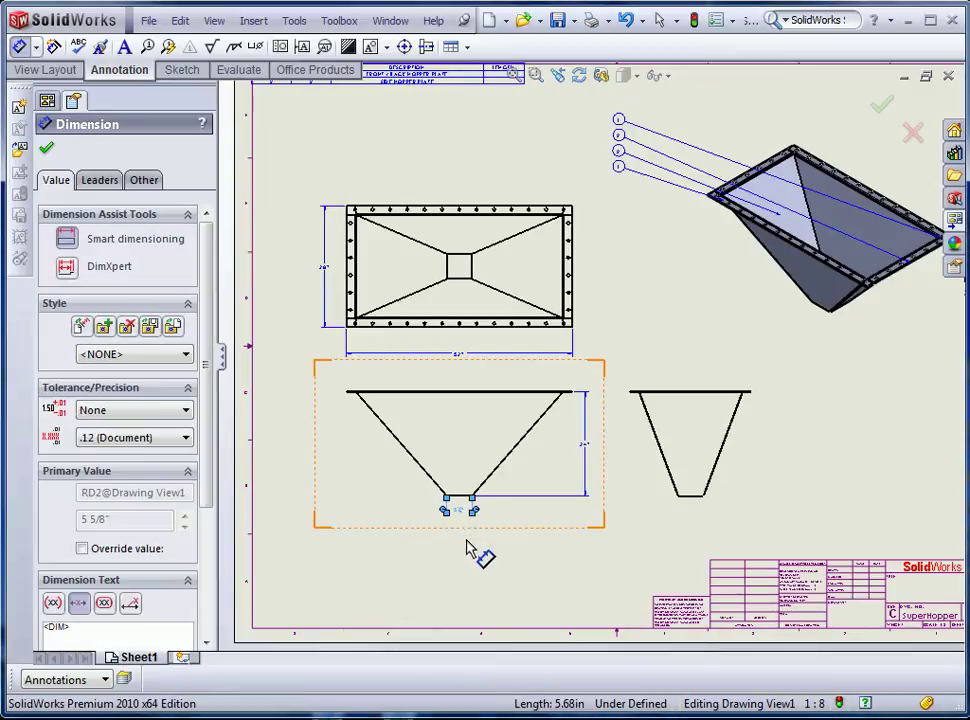
{"action": "key", "text": "Escape"}
{"action": "scroll", "coordinate": [476, 500], "scroll_direction": "down", "scroll_amount": 5}
{"action": "scroll", "coordinate": [510, 465], "scroll_direction": "down", "scroll_amount": 3}
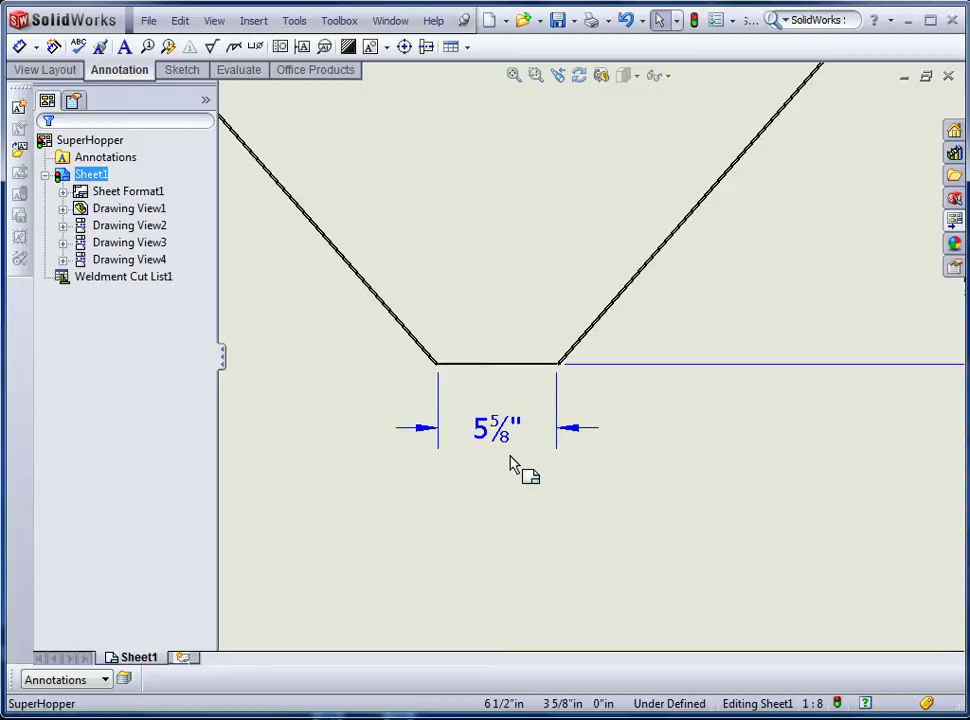
{"action": "scroll", "coordinate": [510, 461], "scroll_direction": "up", "scroll_amount": 6}
{"action": "scroll", "coordinate": [575, 423], "scroll_direction": "up", "scroll_amount": 3}
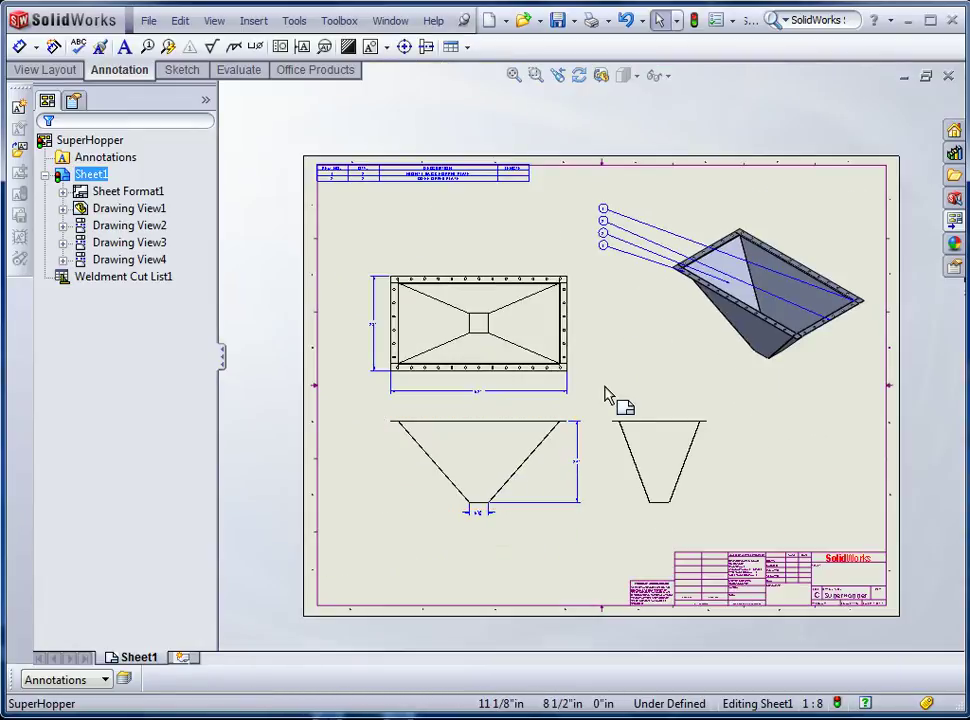
Step: Switch to the hopper part, show Loft1's dimensions and set the hopper height to 28 in
{"action": "key", "text": "ctrl+Tab"}
{"action": "left_click", "coordinate": [530, 385]}
{"action": "scroll", "coordinate": [564, 380], "scroll_direction": "up", "scroll_amount": 3}
{"action": "scroll", "coordinate": [535, 313], "scroll_direction": "down", "scroll_amount": 3}
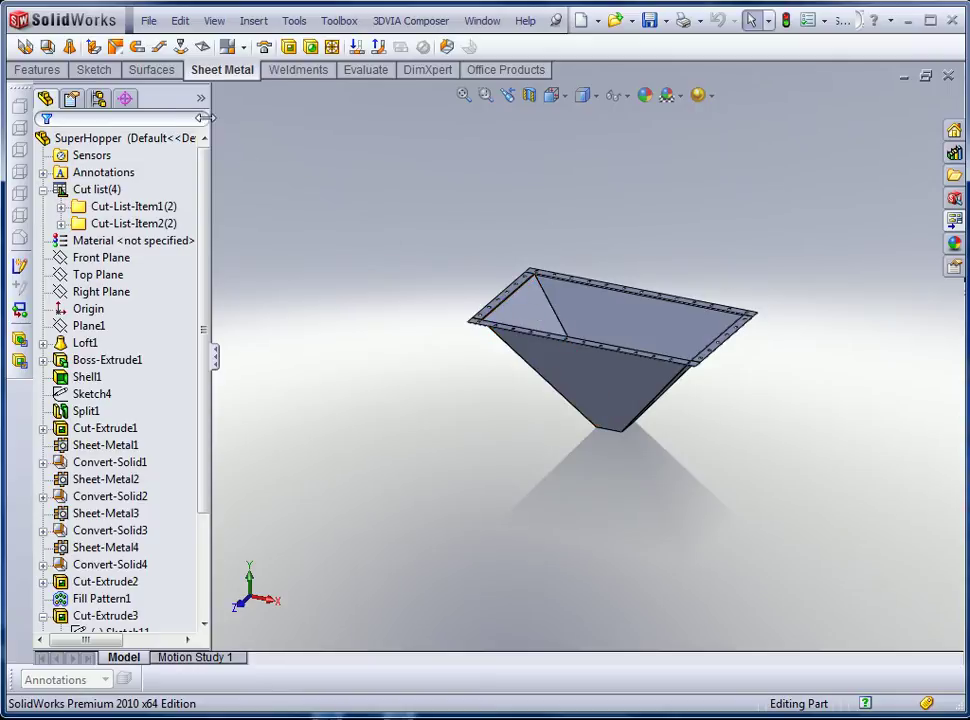
{"action": "double_click", "coordinate": [84, 343]}
{"action": "scroll", "coordinate": [634, 382], "scroll_direction": "down", "scroll_amount": 1}
{"action": "double_click", "coordinate": [620, 372]}
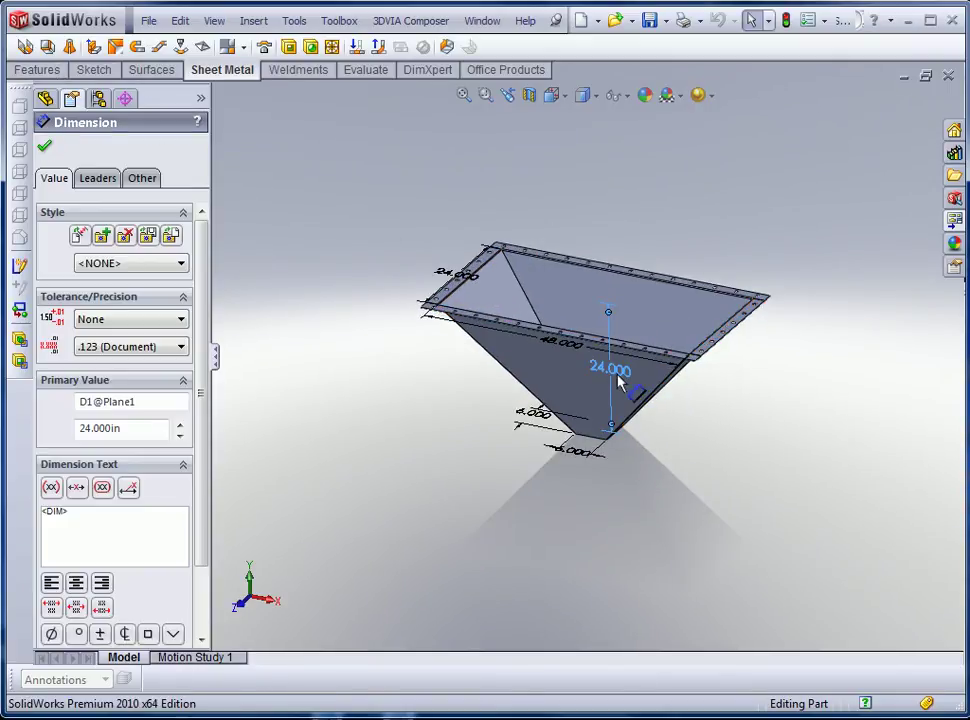
{"action": "double_click", "coordinate": [610, 368]}
{"action": "type", "text": "28"}
{"action": "key", "text": "Return"}
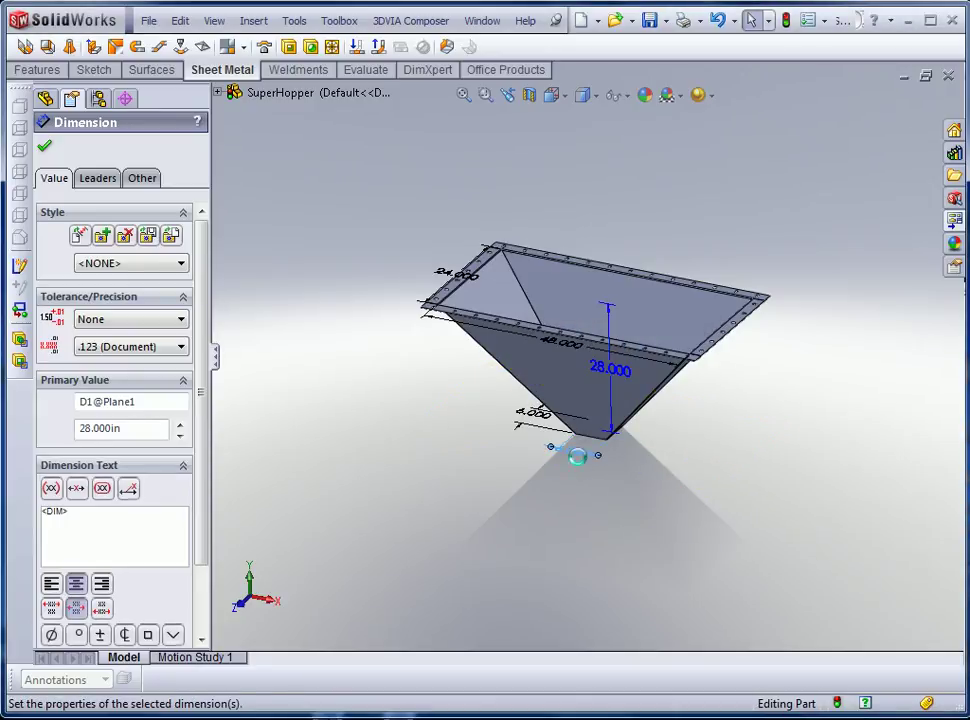
Step: Set the bottom opening's length to 8 in and the top opening's width to 32 in
{"action": "double_click", "coordinate": [582, 463]}
{"action": "key", "text": "Return"}
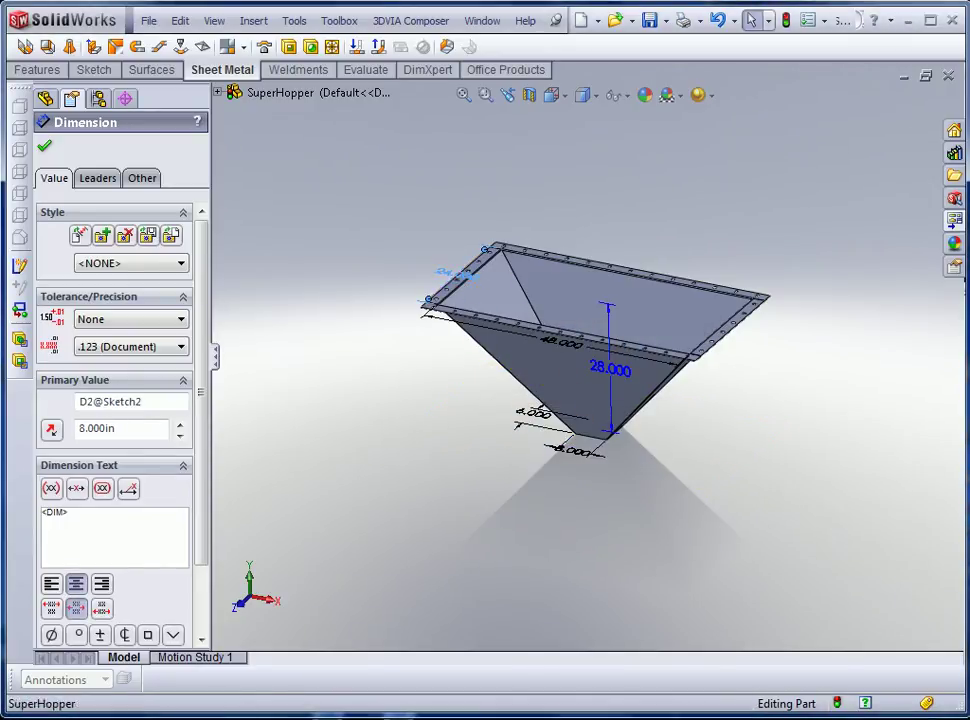
{"action": "double_click", "coordinate": [455, 273]}
{"action": "type", "text": "32"}
{"action": "key", "text": "Return"}
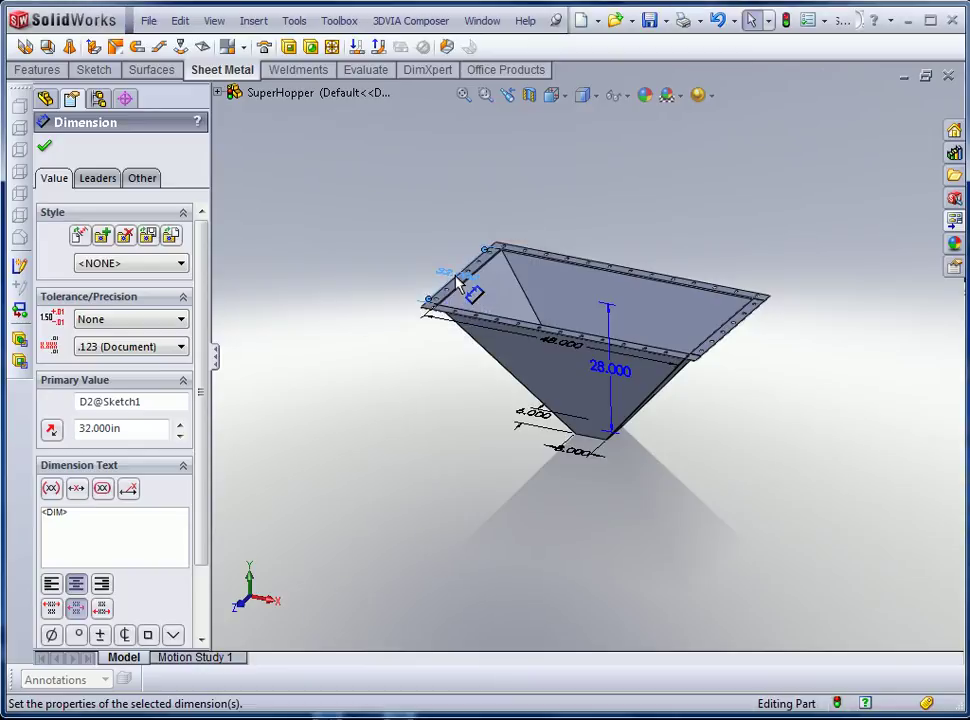
Step: Set the top opening's length to 60 in, rebuild the model and inspect the slots along the flange
{"action": "double_click", "coordinate": [541, 346]}
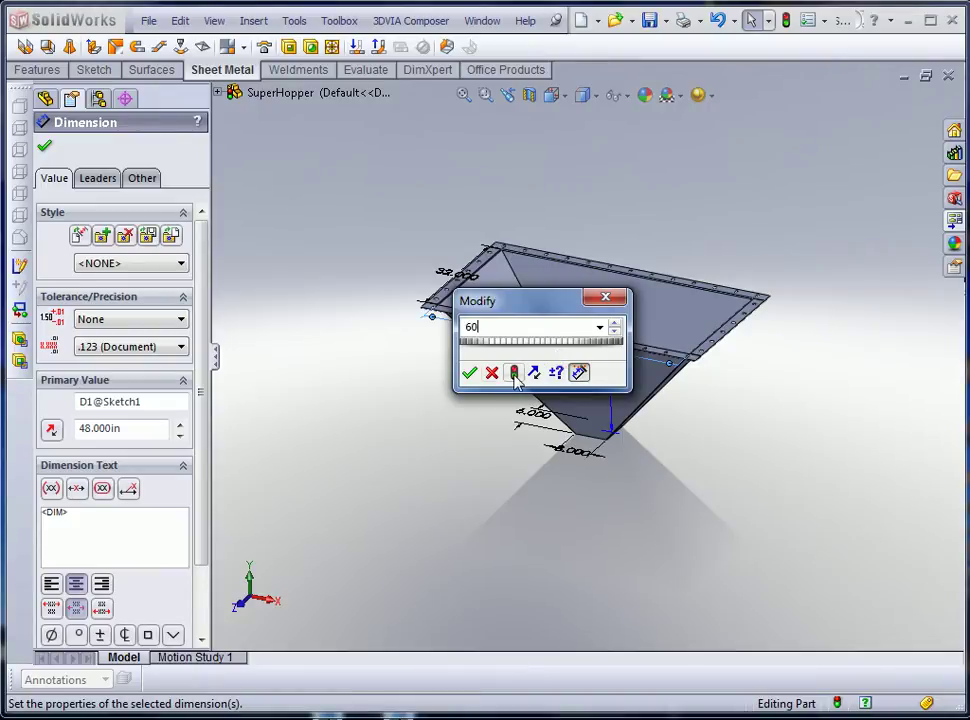
{"action": "left_click", "coordinate": [513, 374]}
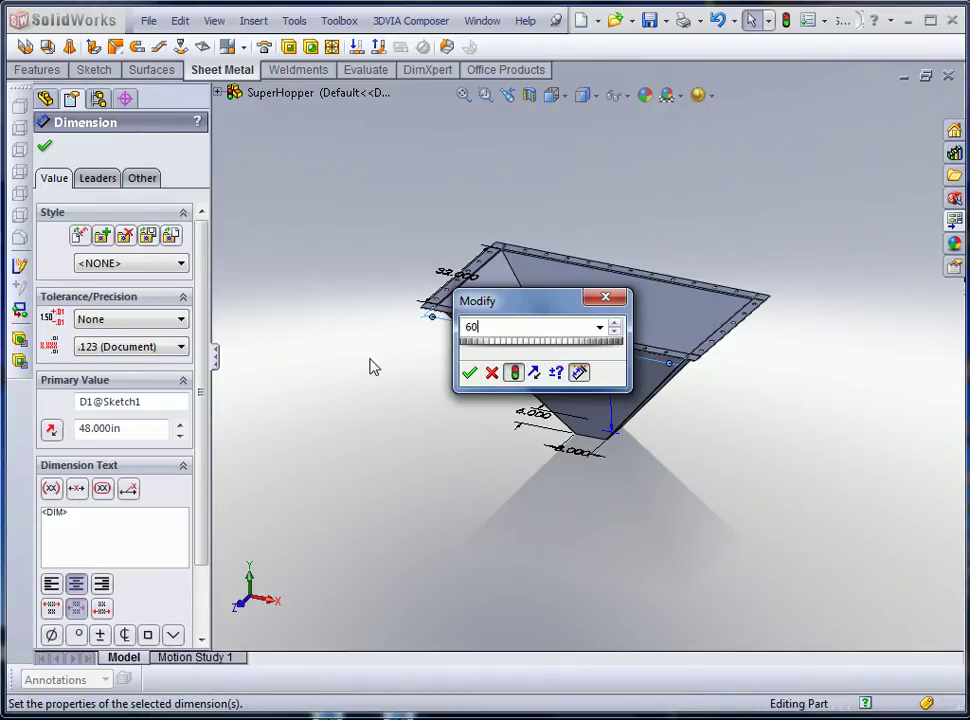
{"action": "left_click", "coordinate": [469, 374]}
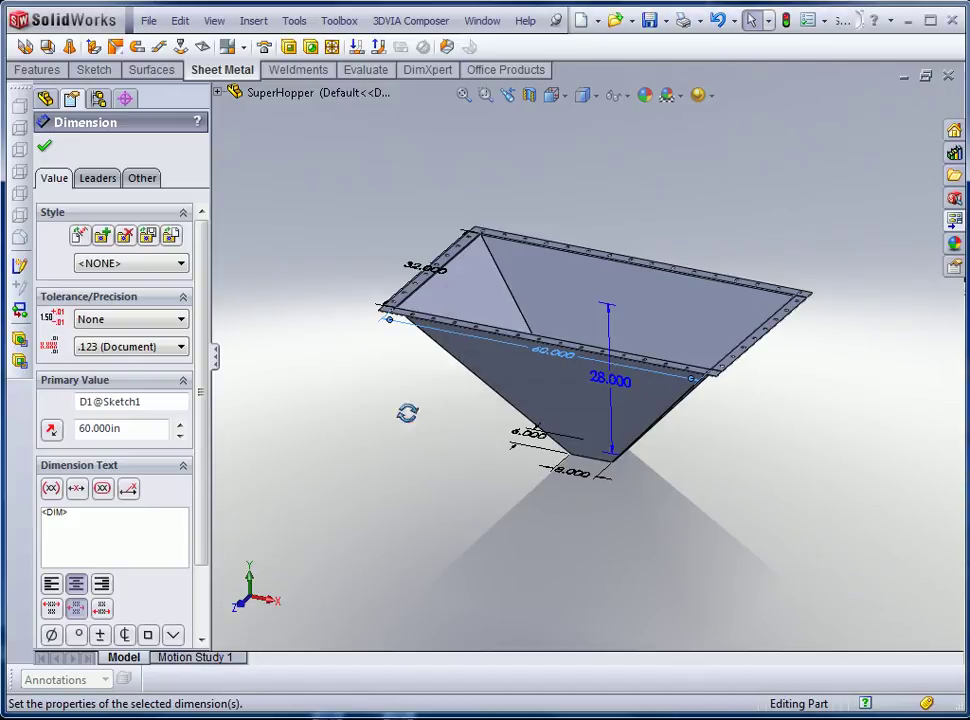
{"action": "key", "text": "Escape"}
{"action": "scroll", "coordinate": [392, 424], "scroll_direction": "down", "scroll_amount": 6}
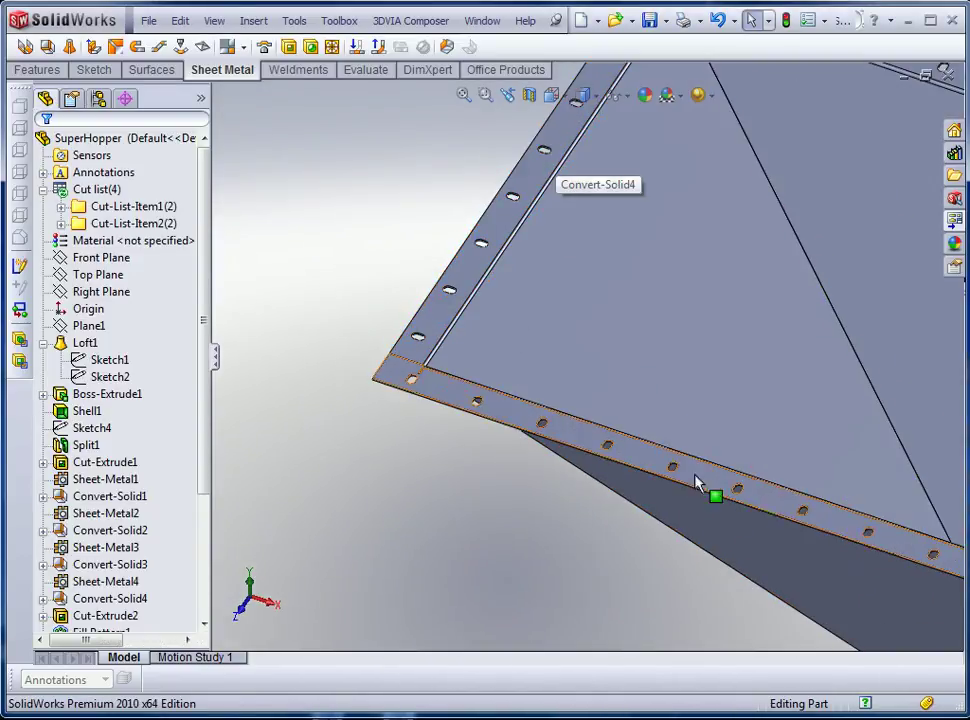
{"action": "scroll", "coordinate": [740, 493], "scroll_direction": "up", "scroll_amount": 6}
{"action": "middle_click_drag", "start_coordinate": [758, 375], "coordinate": [622, 388], "text": "ctrl"}
Step: Return to the drawing, check the updated views and move the side view farther away from the front view
{"action": "key", "text": "ctrl+Tab"}
{"action": "left_click", "coordinate": [557, 367]}
{"action": "key", "text": "ctrl+Tab"}
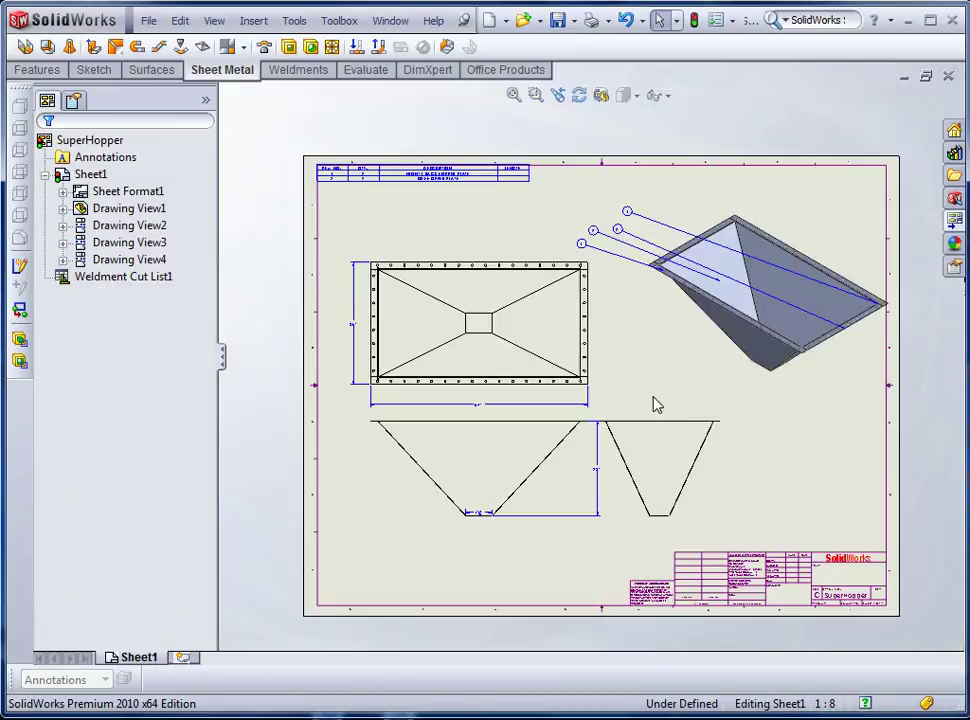
{"action": "scroll", "coordinate": [481, 407], "scroll_direction": "down", "scroll_amount": 6}
{"action": "scroll", "coordinate": [535, 405], "scroll_direction": "down", "scroll_amount": 2}
{"action": "scroll", "coordinate": [325, 303], "scroll_direction": "up", "scroll_amount": 4}
{"action": "mouse_move", "coordinate": [787, 236]}
{"action": "middle_mouse_down"}
{"action": "mouse_move", "coordinate": [638, 317]}
{"action": "mouse_move", "coordinate": [659, 261]}
{"action": "middle_mouse_up"}
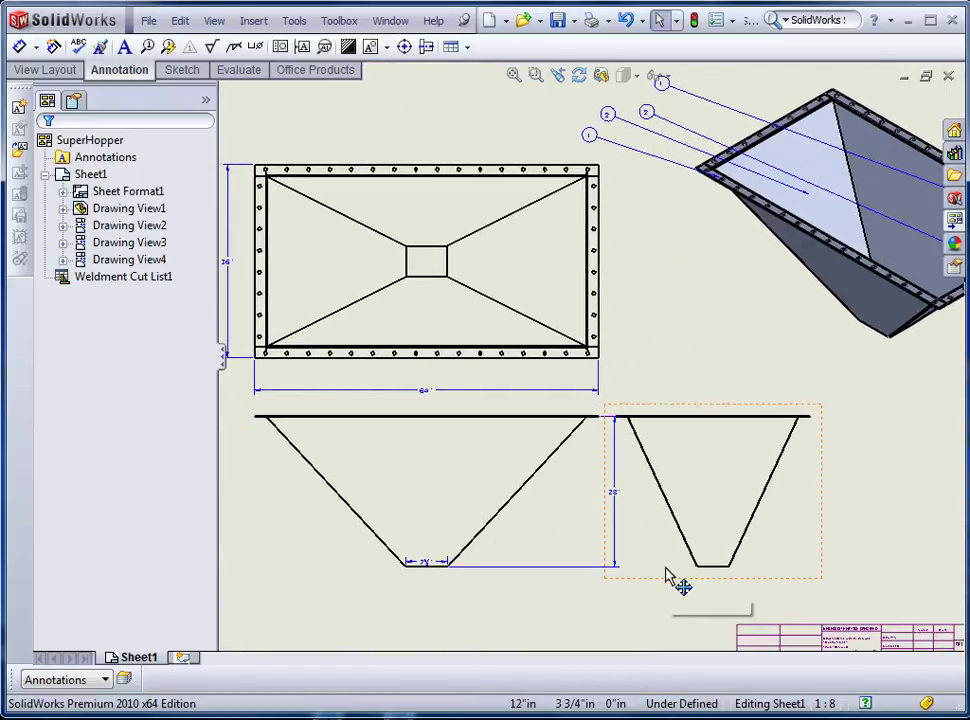
{"action": "left_click_drag", "start_coordinate": [668, 578], "coordinate": [731, 578]}
Step: Move the bottom opening's width dimension below the bottom edge of the front view and check it
{"action": "left_click", "coordinate": [410, 560]}
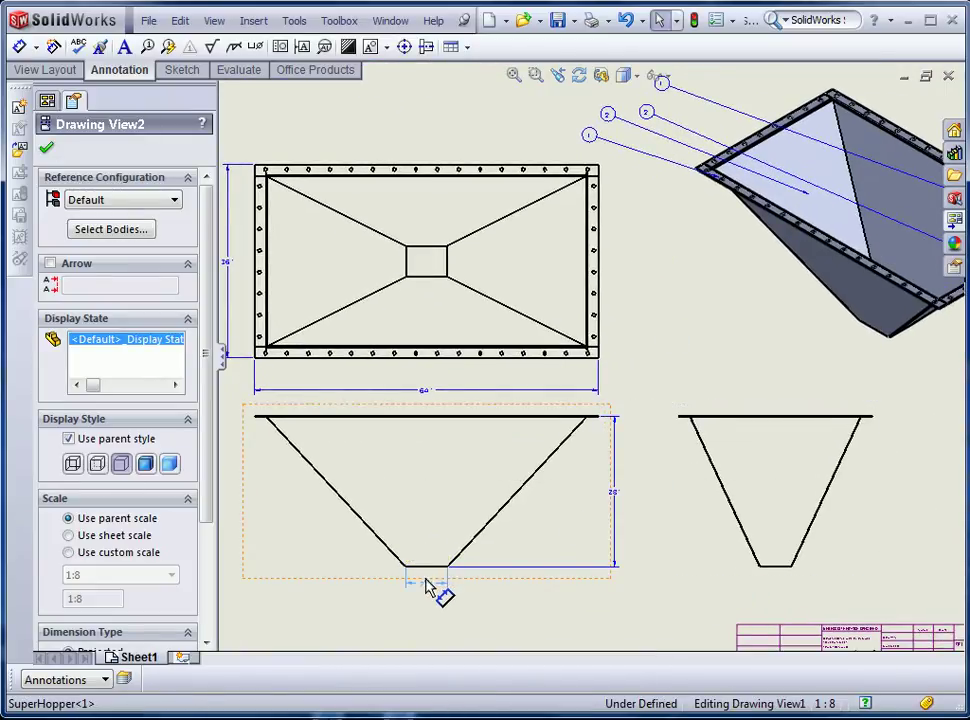
{"action": "left_click", "coordinate": [428, 565]}
{"action": "scroll", "coordinate": [433, 585], "scroll_direction": "down", "scroll_amount": 3}
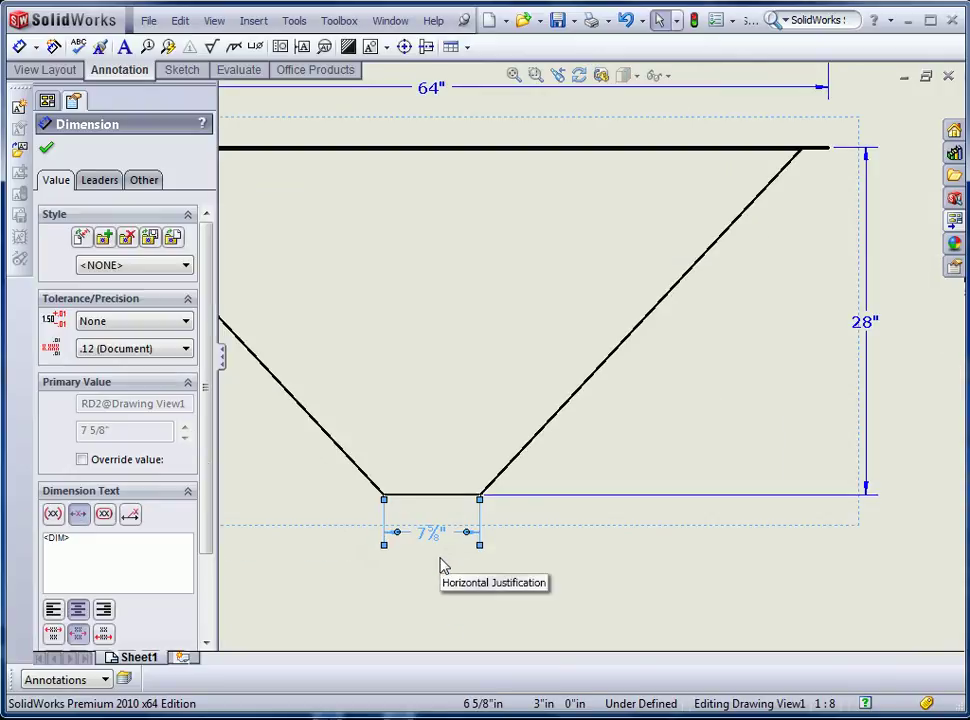
{"action": "scroll", "coordinate": [520, 370], "scroll_direction": "up", "scroll_amount": 3}
{"action": "scroll", "coordinate": [516, 367], "scroll_direction": "up", "scroll_amount": 3}
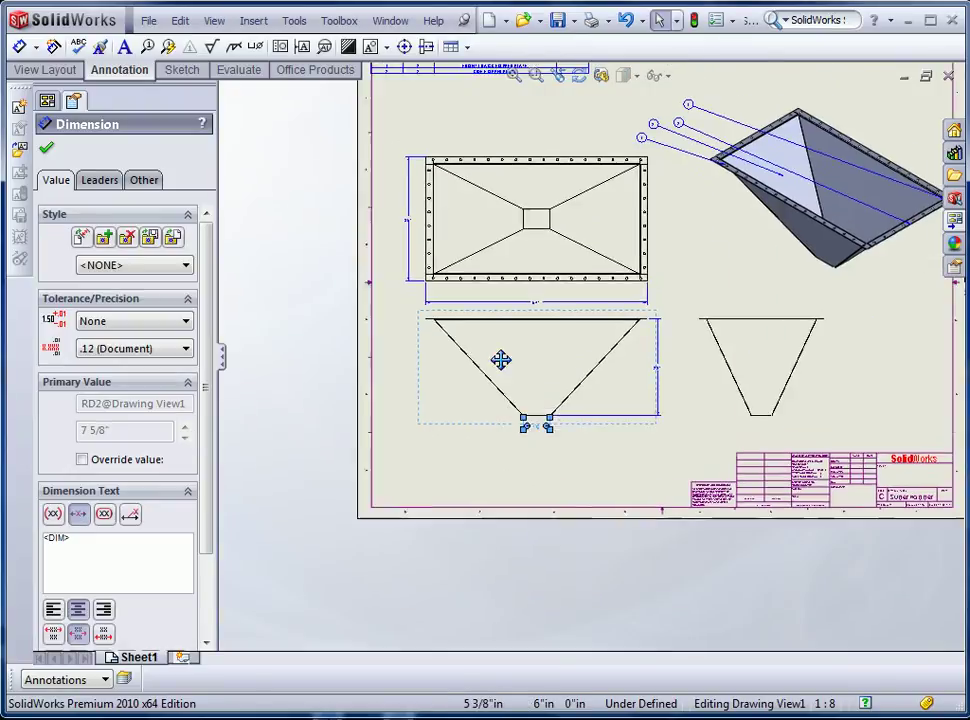
Step: Return to the hopper part and start a DXF export of Flat-Pattern1, named Flat-Pattern1 - SuperHopper.DXF, in the SheetMetal-Demos folder
{"action": "key", "text": "ctrl+Tab"}
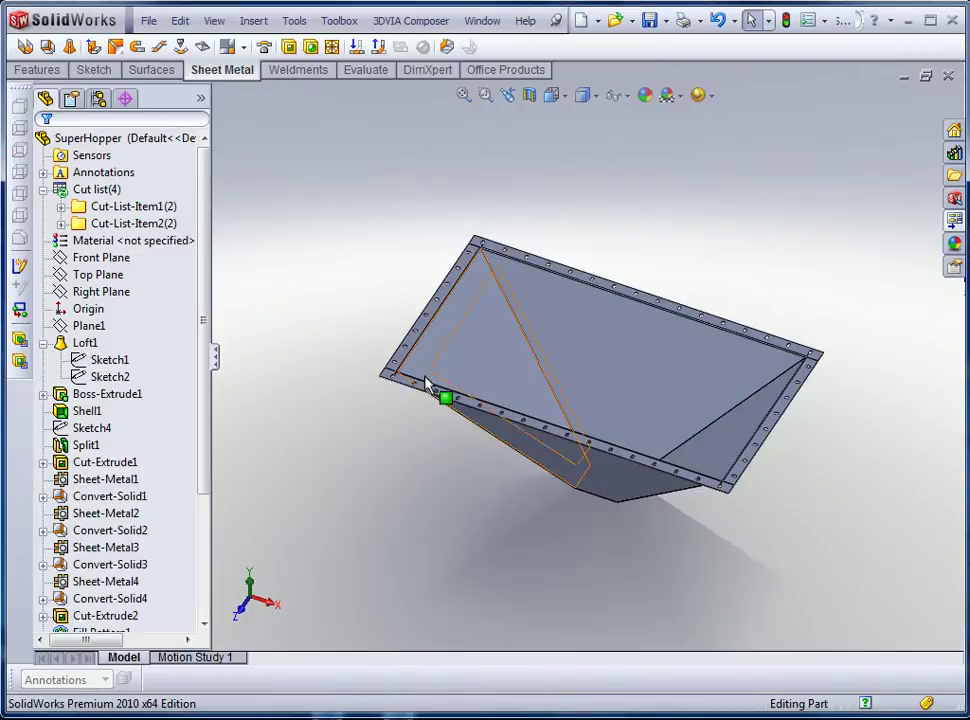
{"action": "scroll", "coordinate": [425, 377], "scroll_direction": "up", "scroll_amount": 2}
{"action": "middle_click_drag", "start_coordinate": [429, 357], "coordinate": [314, 333], "text": "ctrl"}
{"action": "left_click_drag", "start_coordinate": [203, 405], "coordinate": [210, 566]}
{"action": "right_click", "coordinate": [92, 565]}
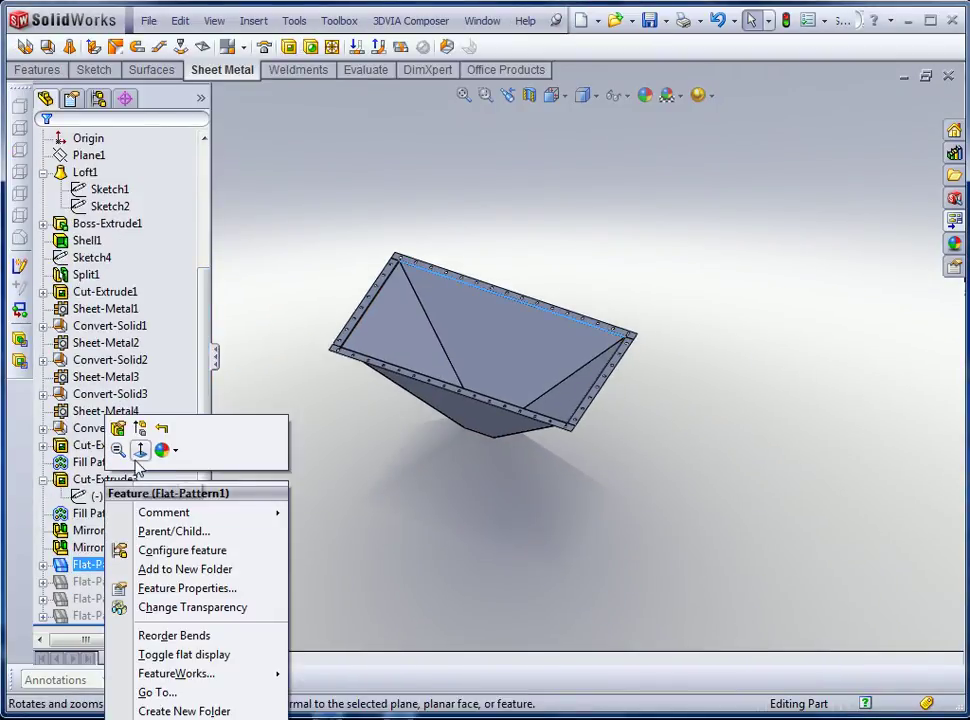
{"action": "left_click", "coordinate": [322, 571]}
{"action": "right_click", "coordinate": [118, 565]}
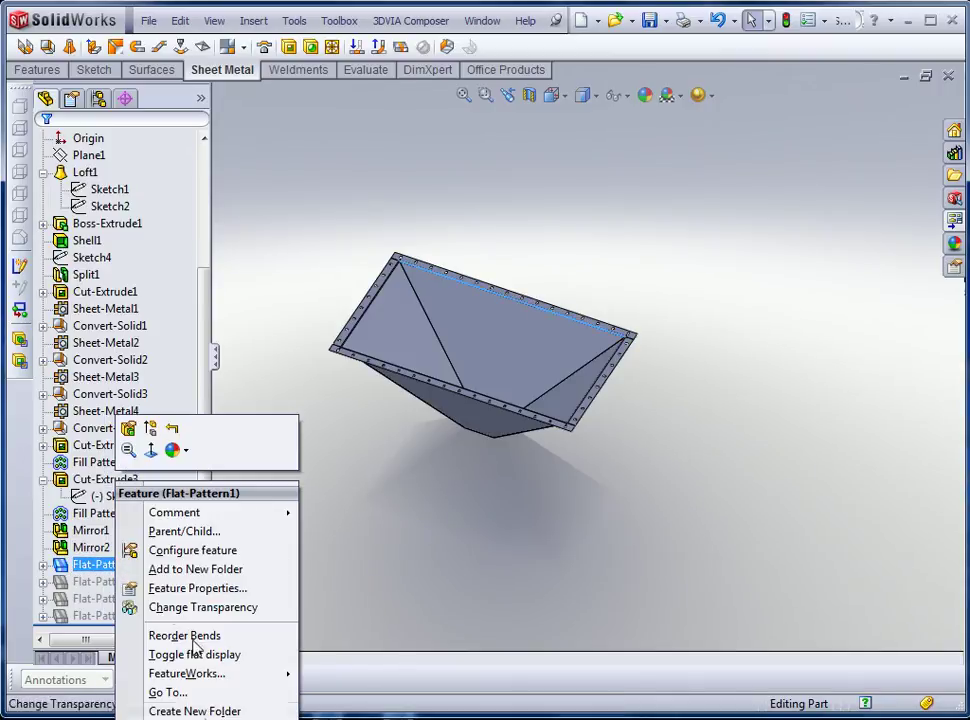
{"action": "left_click", "coordinate": [210, 719]}
{"action": "left_click", "coordinate": [280, 286]}
{"action": "left_click", "coordinate": [455, 322]}
{"action": "left_click", "coordinate": [829, 645]}
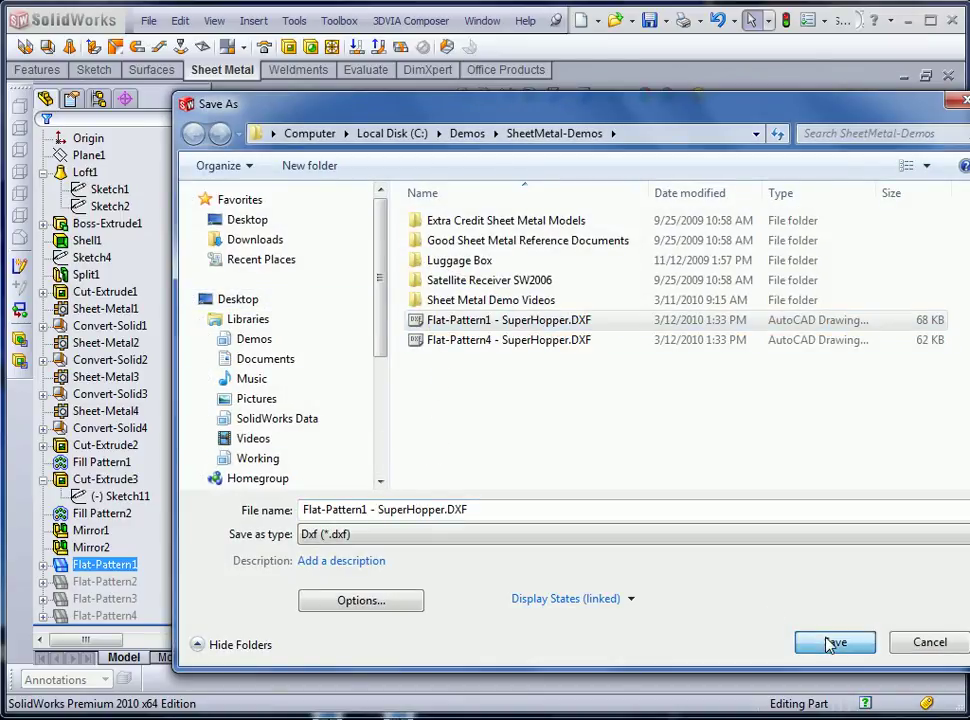
{"action": "left_click", "coordinate": [460, 392]}
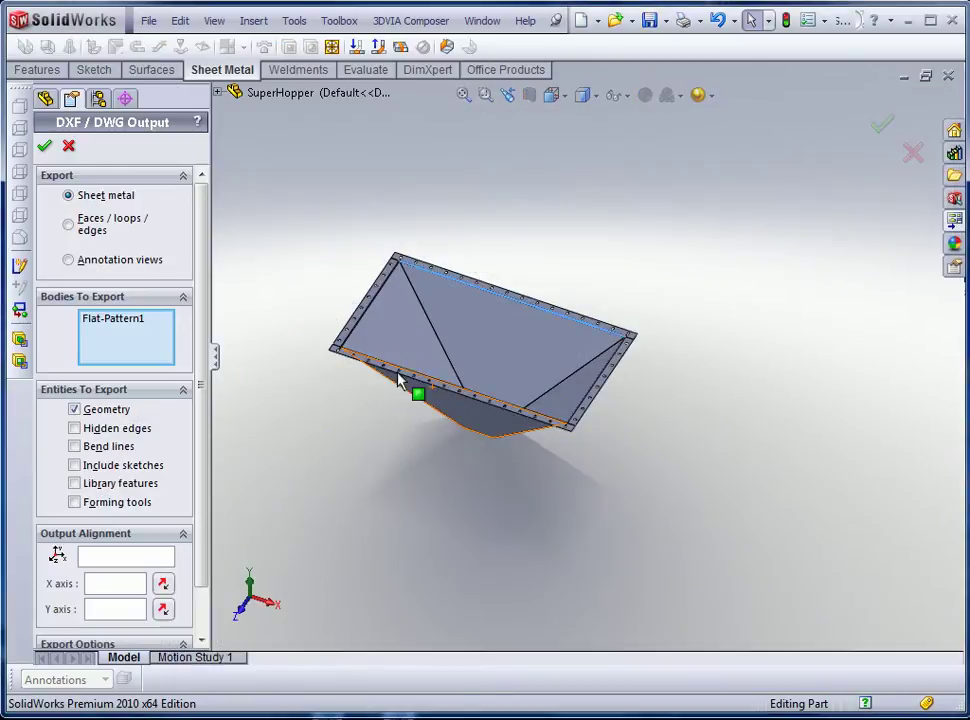
Step: Add Flat-Pattern4 to the export with bend lines included, output separate files, preview both patterns and save them
{"action": "left_click", "coordinate": [393, 355]}
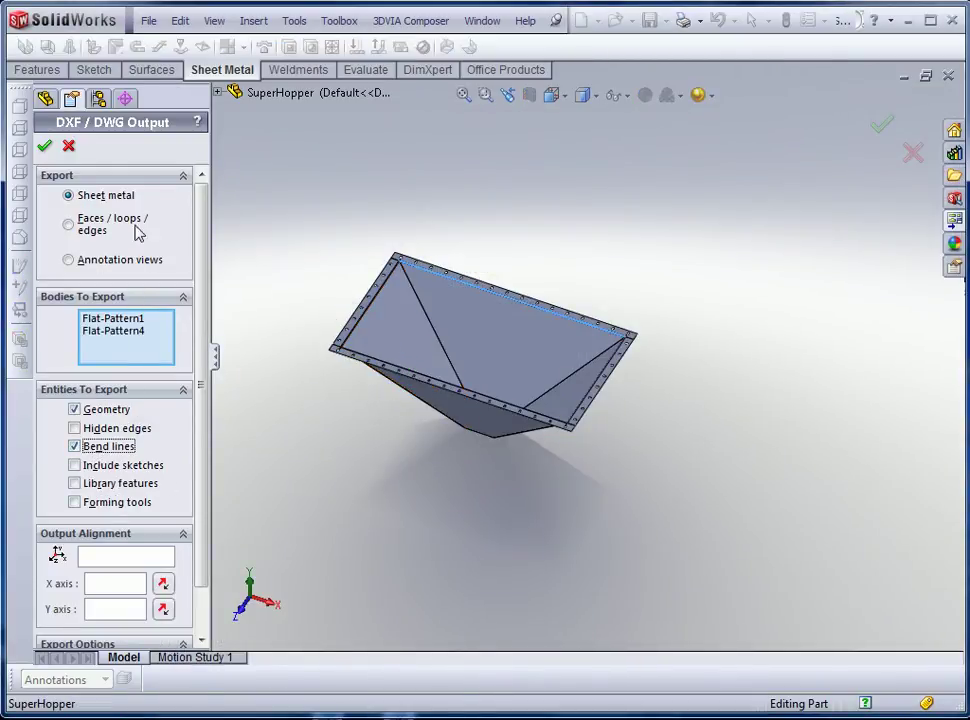
{"action": "scroll", "coordinate": [211, 428], "scroll_direction": "down", "scroll_amount": 3}
{"action": "left_click_drag", "start_coordinate": [211, 406], "coordinate": [168, 479]}
{"action": "left_click", "coordinate": [100, 635]}
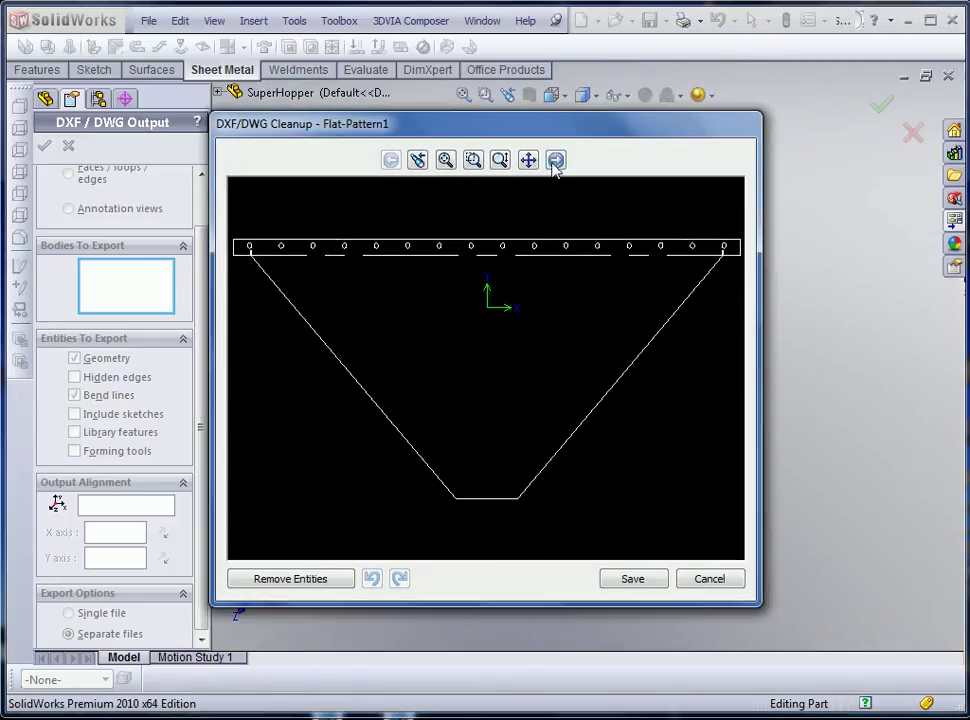
{"action": "left_click", "coordinate": [556, 161]}
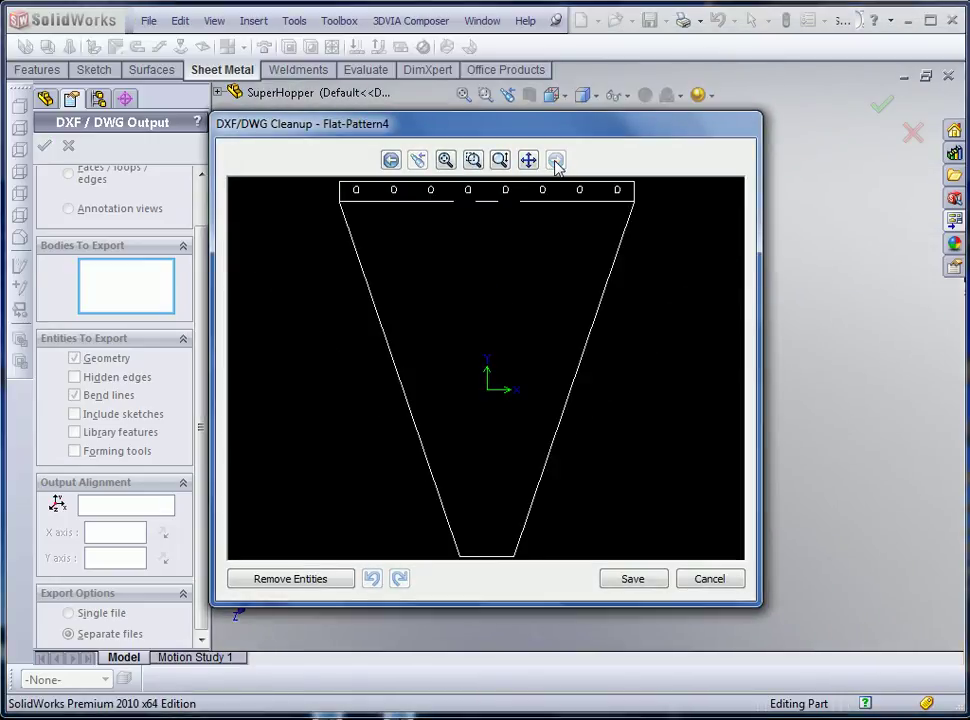
{"action": "left_click", "coordinate": [646, 580]}
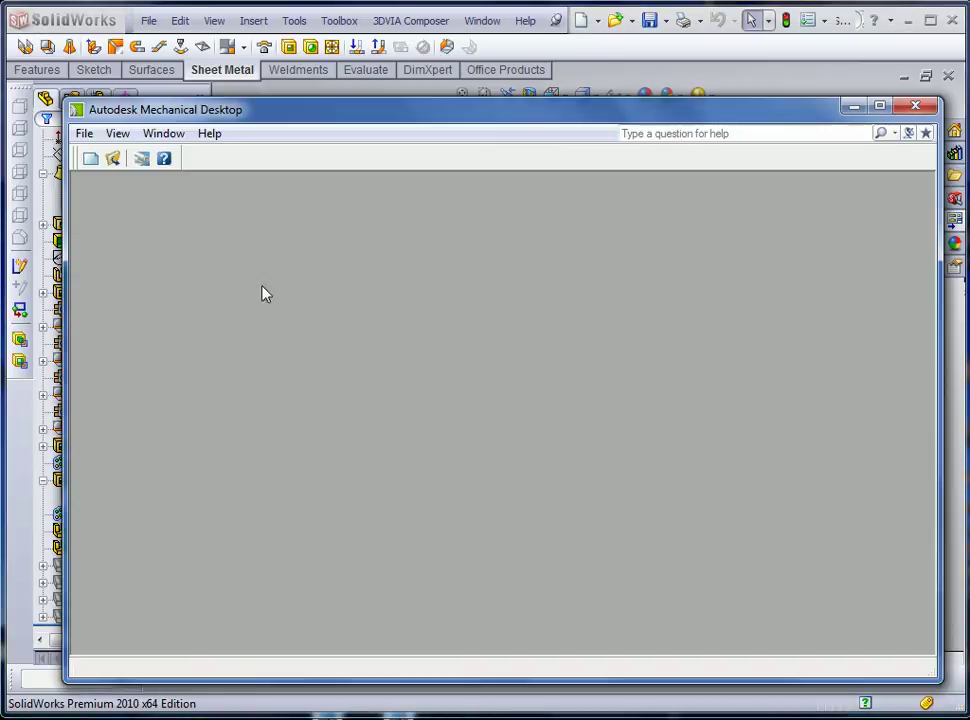
Step: In Autodesk Mechanical Desktop, open Flat-Pattern1 - SuperHopper.DXF and Flat-Pattern4 - SuperHopper.DXF together from the SheetMetal-Demos folder
{"action": "left_click", "coordinate": [113, 157]}
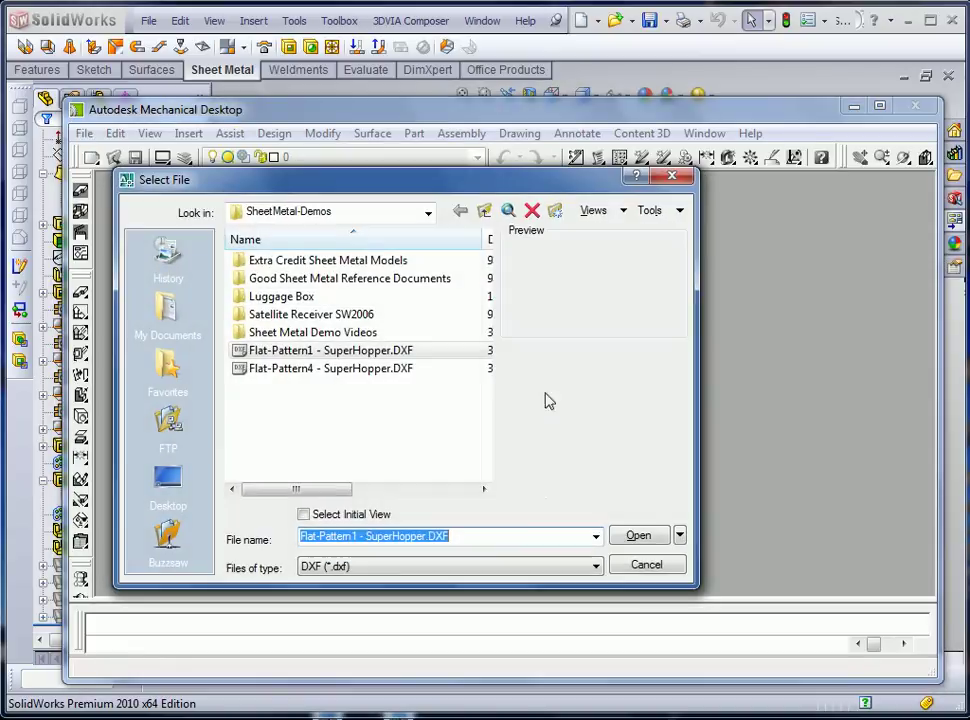
{"action": "left_click", "coordinate": [596, 566]}
{"action": "left_click", "coordinate": [470, 610]}
{"action": "left_click", "coordinate": [320, 362]}
{"action": "left_click", "coordinate": [320, 368], "text": "ctrl"}
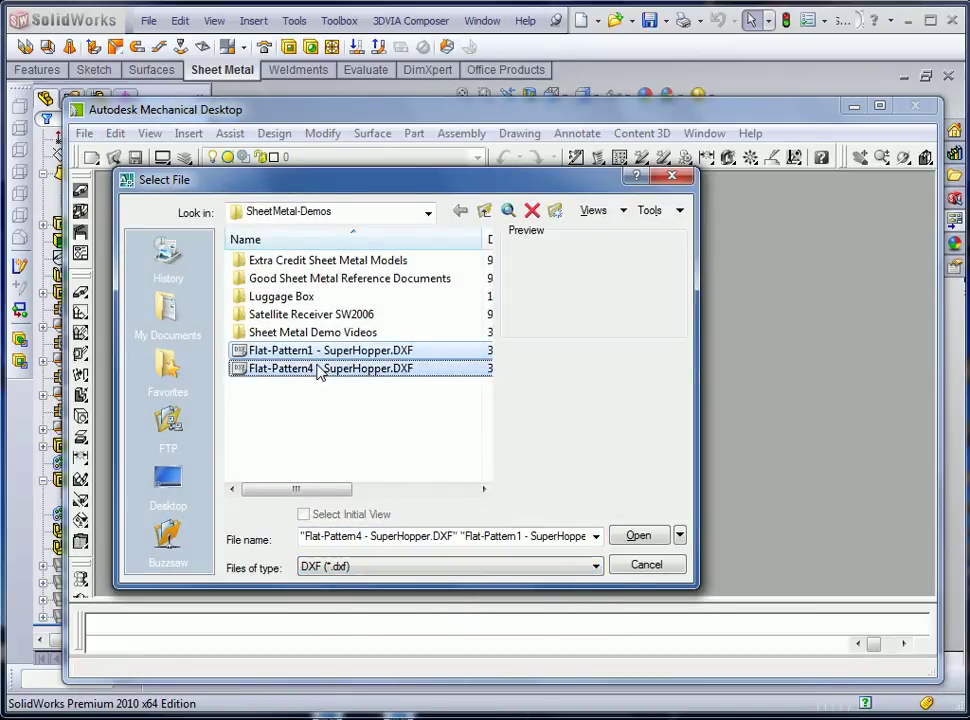
{"action": "left_click", "coordinate": [636, 535]}
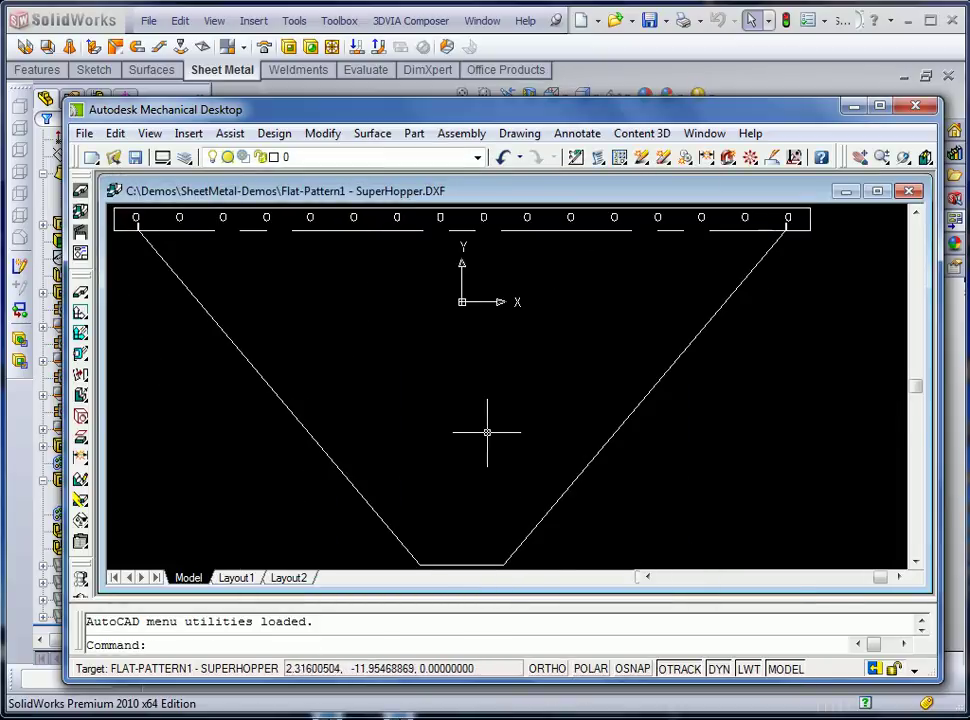
Step: Add a horizontal dimension to the top flange edge of Flat-Pattern1, placed just above the pattern
{"action": "scroll", "coordinate": [481, 431], "scroll_direction": "up", "scroll_amount": 3}
{"action": "scroll", "coordinate": [477, 433], "scroll_direction": "down", "scroll_amount": 6}
{"action": "middle_click_drag", "start_coordinate": [477, 433], "coordinate": [478, 439]}
{"action": "scroll", "coordinate": [463, 414], "scroll_direction": "up", "scroll_amount": 2}
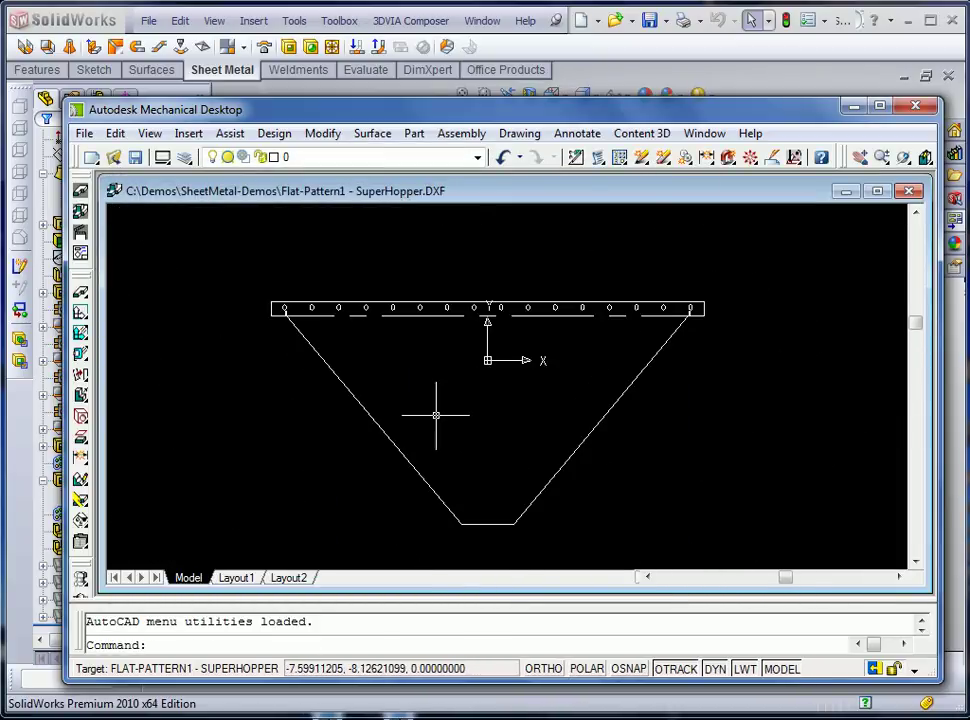
{"action": "type", "text": "DIM"}
{"action": "key", "text": "Return"}
{"action": "type", "text": "HOR"}
{"action": "key", "text": "Return"}
{"action": "key", "text": "Return"}
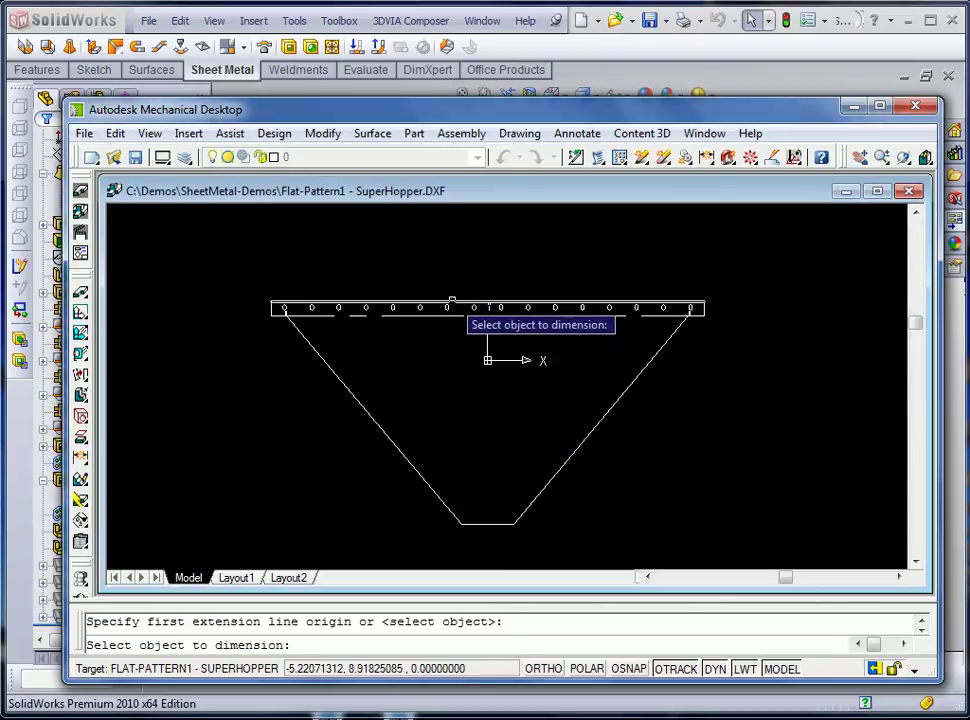
{"action": "left_click", "coordinate": [451, 301]}
{"action": "left_click", "coordinate": [444, 271]}
{"action": "key", "text": "Return"}
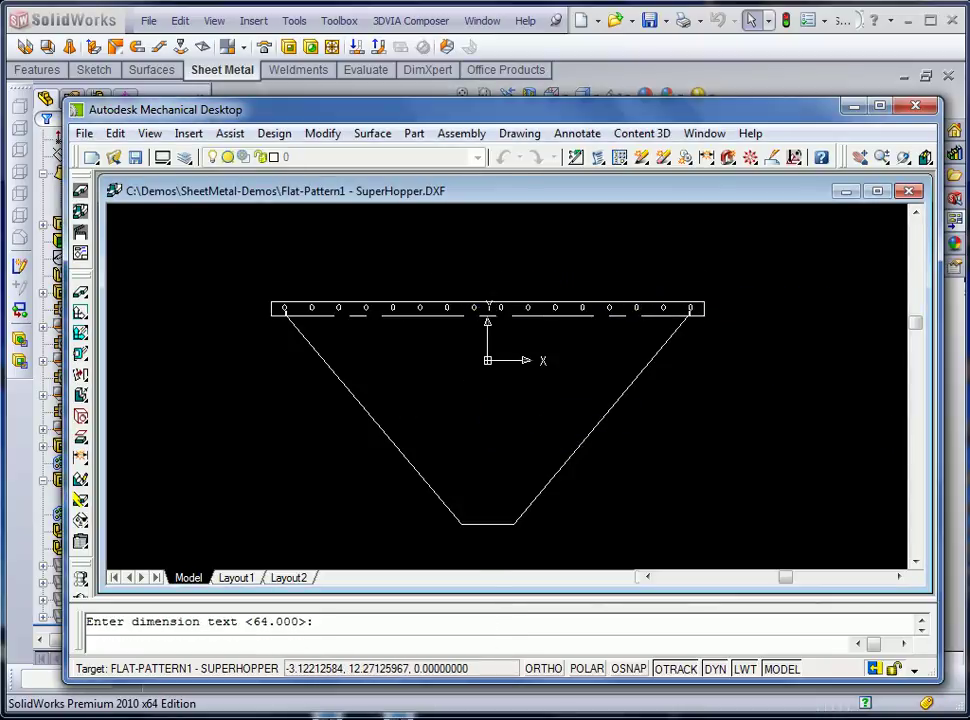
{"action": "key", "text": "Escape"}
Step: Inspect the dimensioned Flat-Pattern1, minimize it and the Flat-Pattern4 drawing, and return to the hopper part in SolidWorks
{"action": "scroll", "coordinate": [466, 290], "scroll_direction": "up", "scroll_amount": 8}
{"action": "scroll", "coordinate": [442, 271], "scroll_direction": "down", "scroll_amount": 5}
{"action": "left_click", "coordinate": [848, 195]}
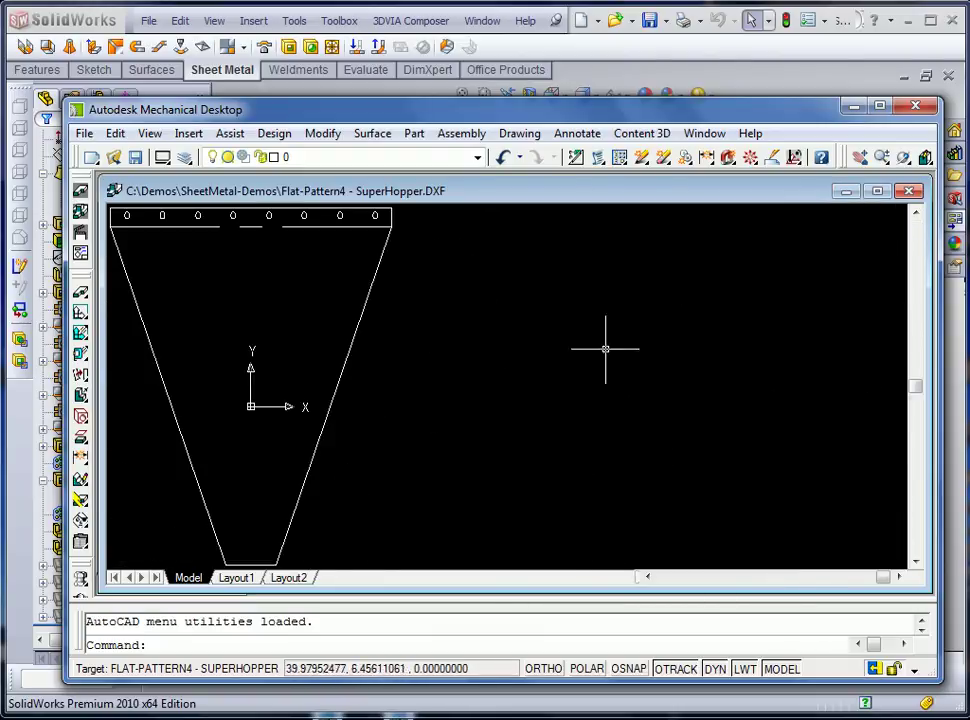
{"action": "left_click", "coordinate": [846, 195]}
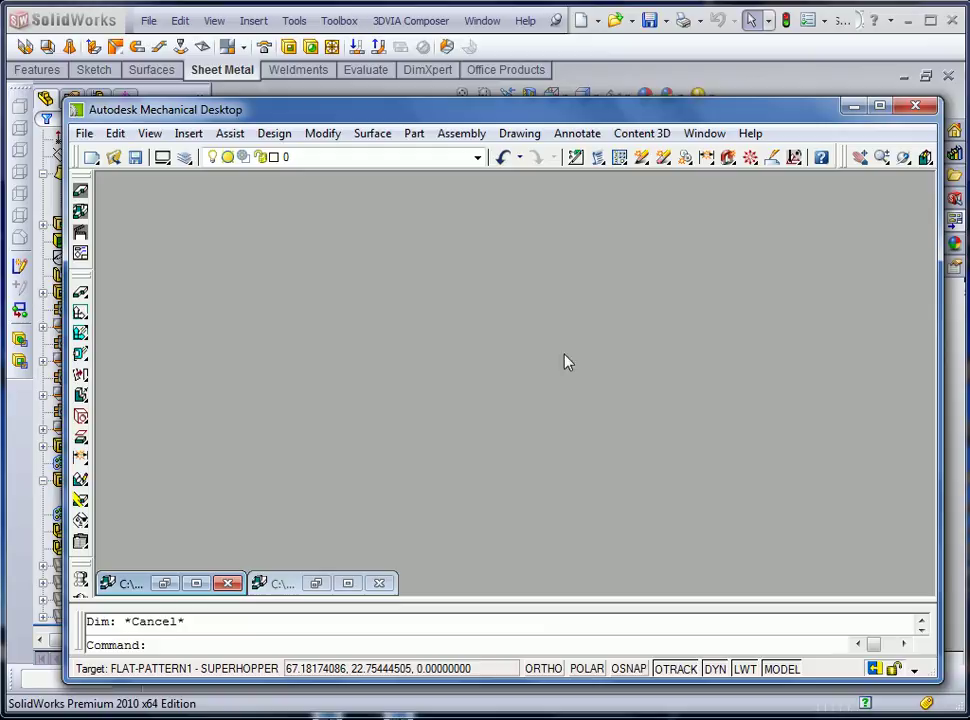
{"action": "left_click", "coordinate": [853, 106]}
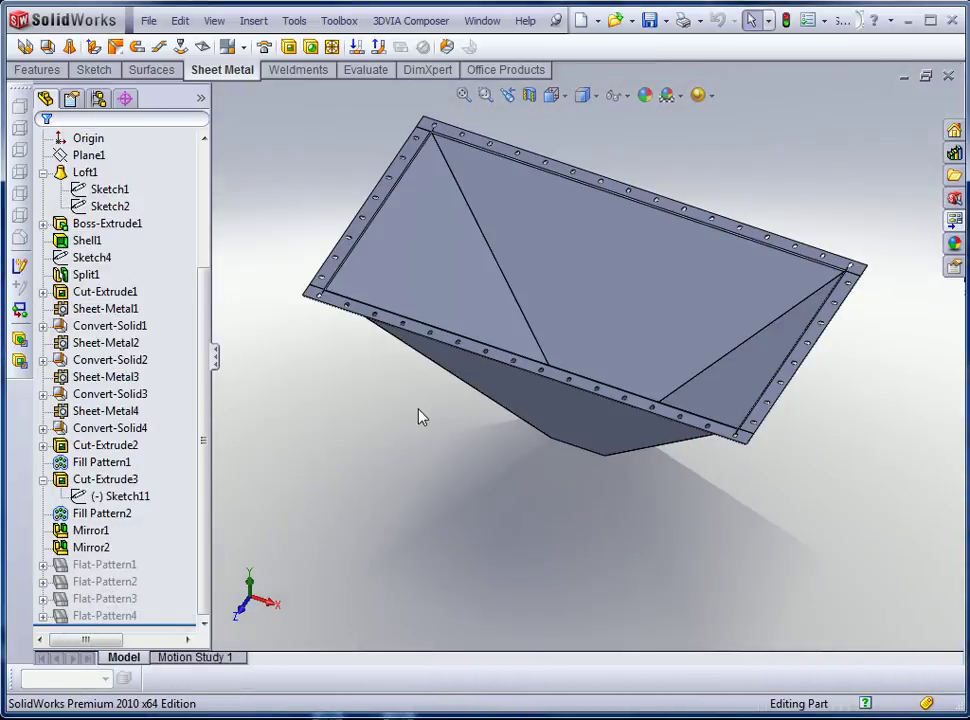
Step: Switch to the SuperHopper drawing and review its views and dimensions across the whole sheet
{"action": "key", "text": "ctrl+Tab"}
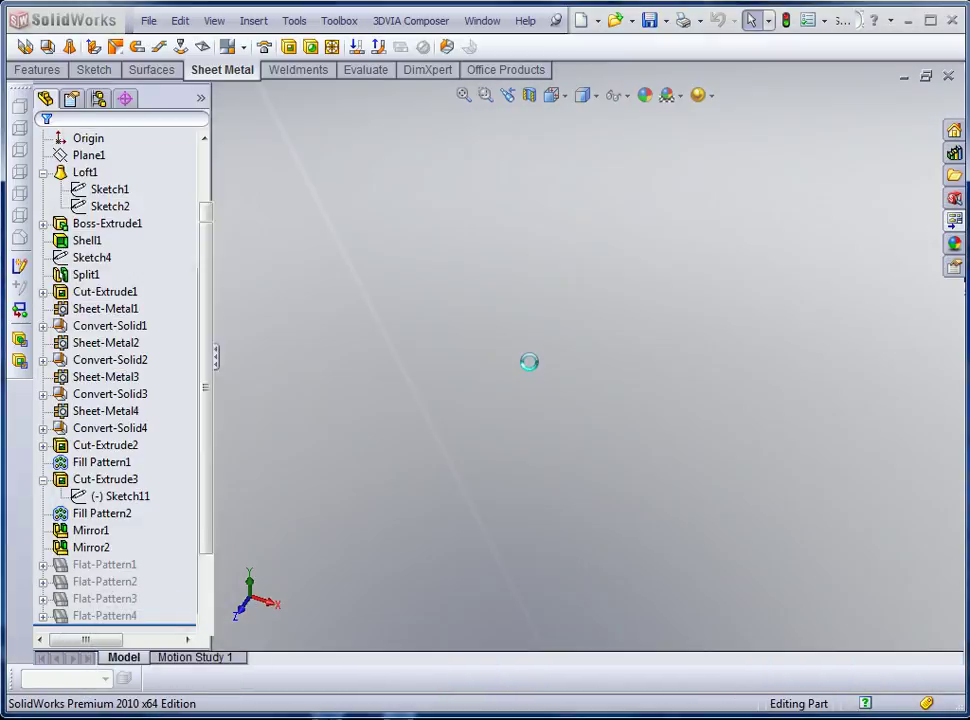
{"action": "scroll", "coordinate": [552, 390], "scroll_direction": "down", "scroll_amount": 5}
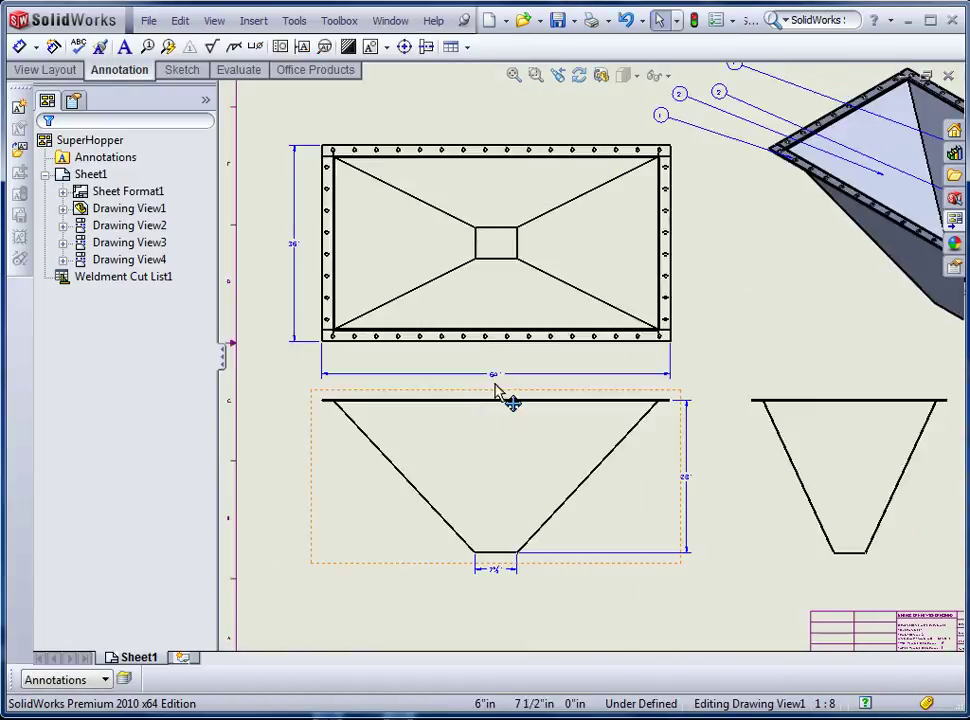
{"action": "scroll", "coordinate": [528, 378], "scroll_direction": "up", "scroll_amount": 8}
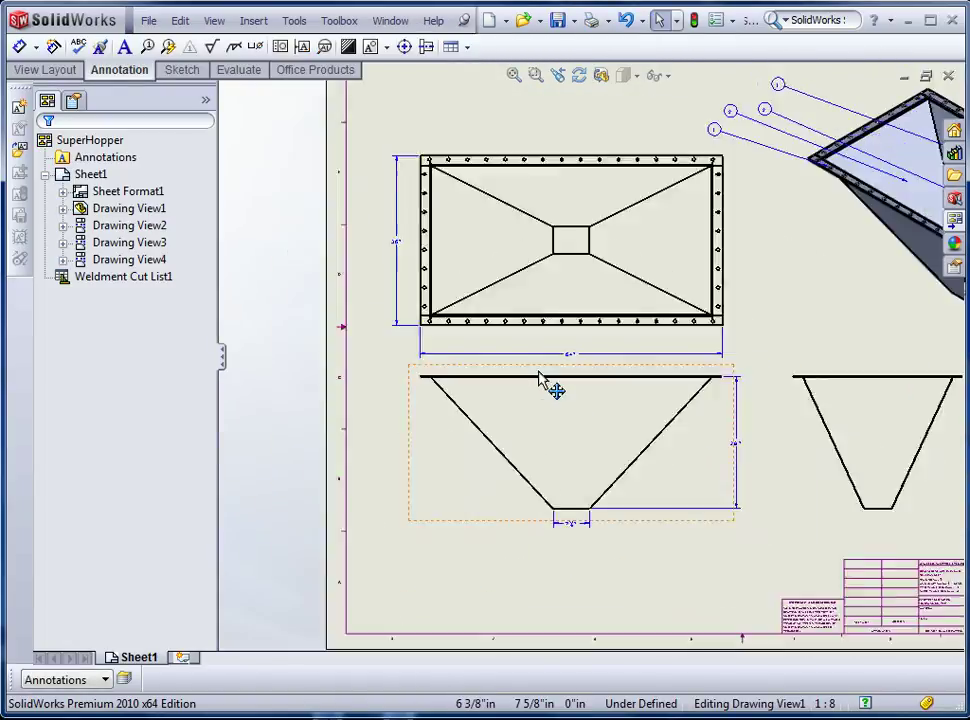
{"action": "middle_click_drag", "start_coordinate": [555, 372], "coordinate": [503, 342]}
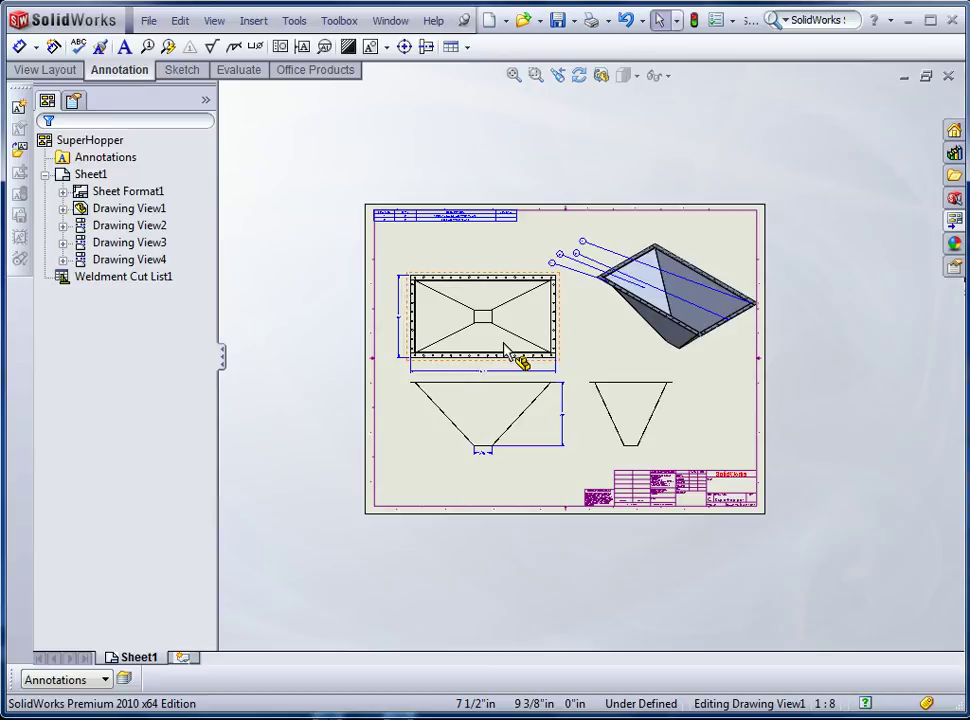